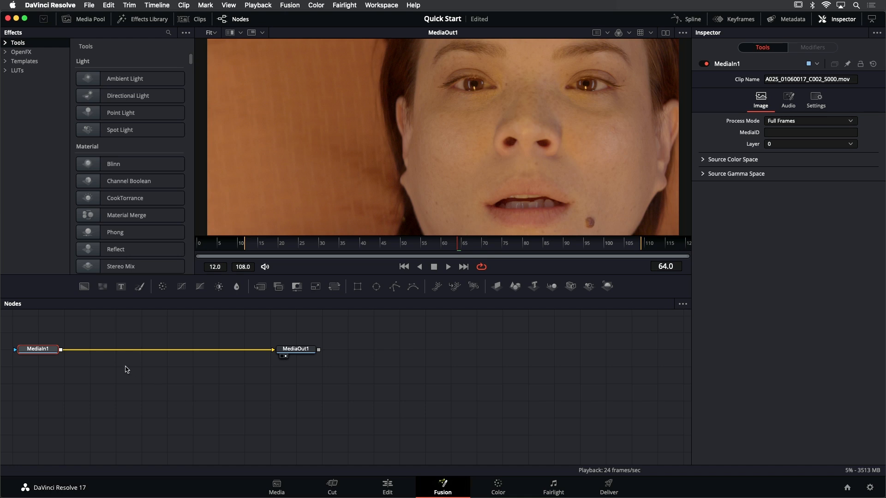
# Move the MediaIn1 node closer to the MediaOut1 node in the node graph
pyautogui.moveTo(42, 354); pyautogui.dragTo(170, 363)
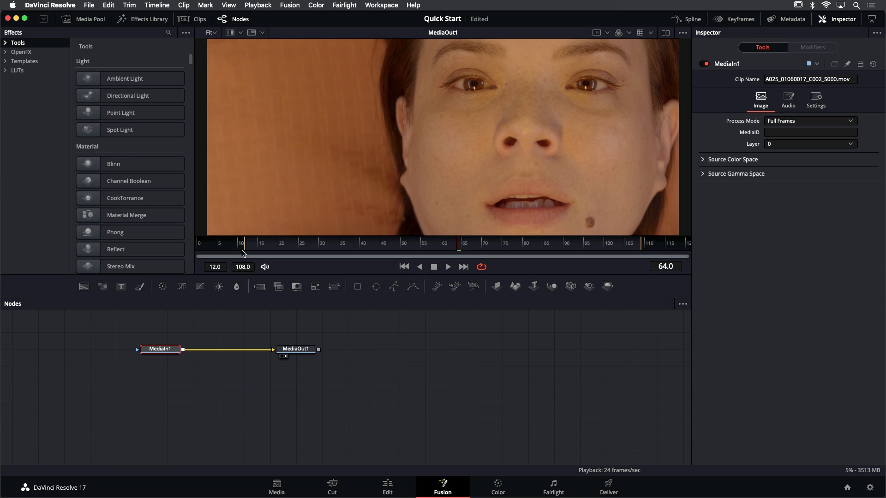
# Show the Media Pool, the clip thumbnails, the Spline editor and the Keyframes editor on the Fusion page
pyautogui.click(90, 18)
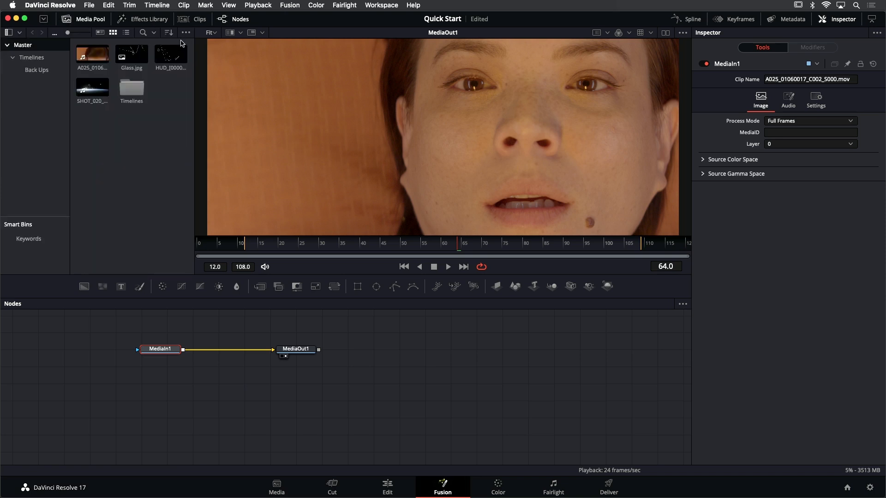
pyautogui.click(193, 19)
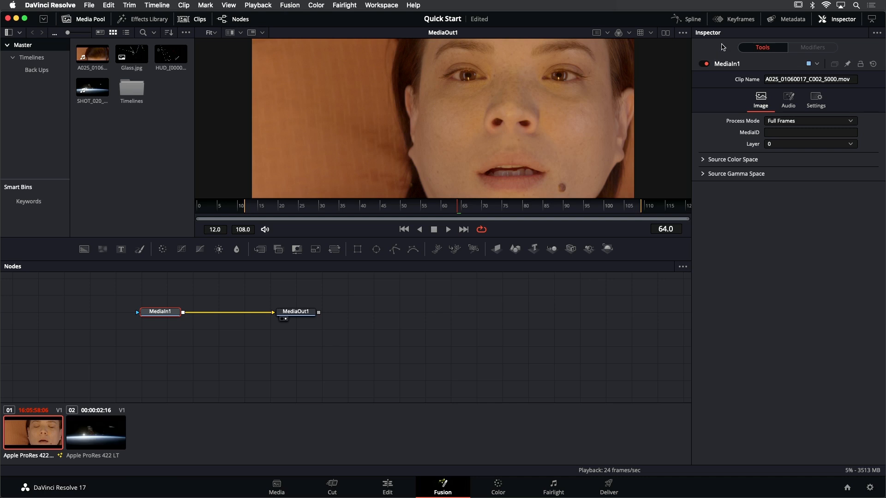
pyautogui.click(687, 19)
pyautogui.click(738, 19)
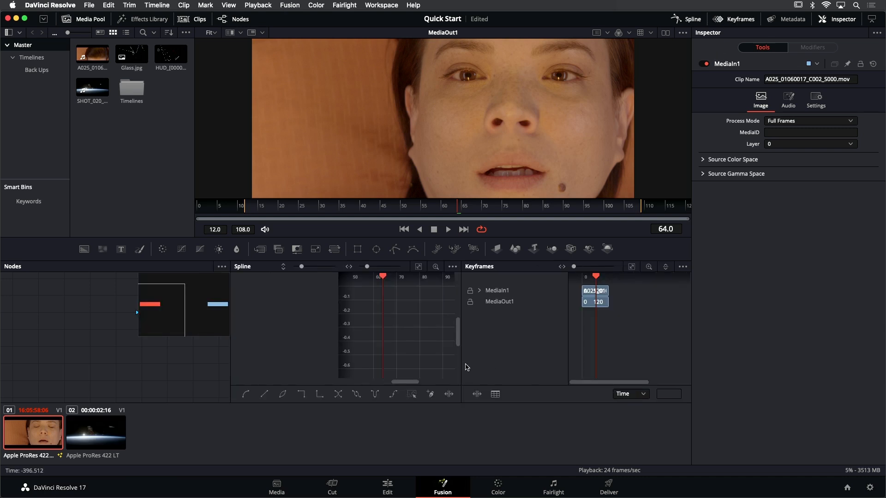
# Resize the Keyframes, Spline, Media Pool and Inspector panels and switch the viewer area to two viewers
pyautogui.moveTo(464, 365); pyautogui.dragTo(604, 364)
pyautogui.moveTo(231, 360); pyautogui.dragTo(291, 358)
pyautogui.moveTo(193, 183); pyautogui.dragTo(276, 181)
pyautogui.click(666, 33)
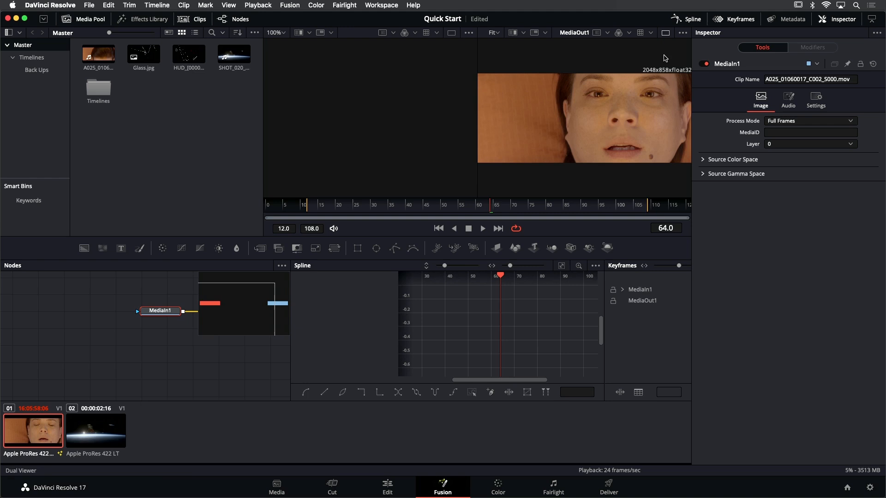
pyautogui.moveTo(691, 193); pyautogui.dragTo(644, 193)
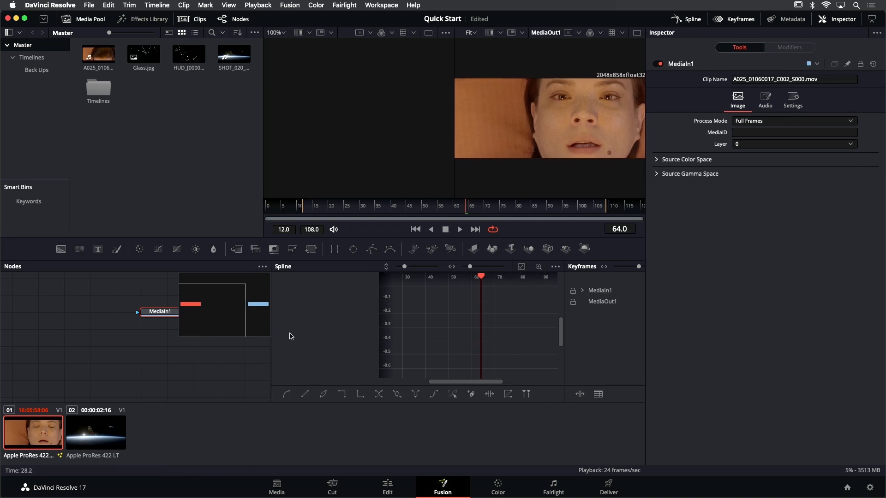
# Reset the Fusion page's UI layout to its default
pyautogui.click(382, 6)
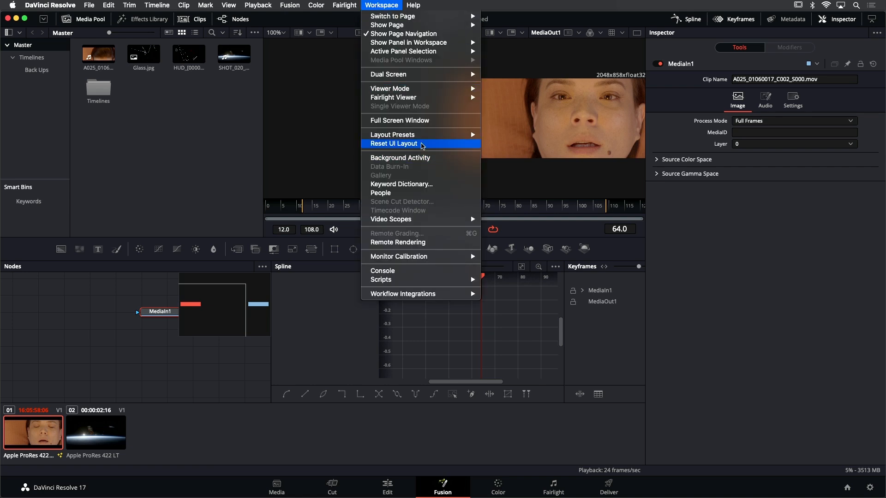
pyautogui.click(423, 144)
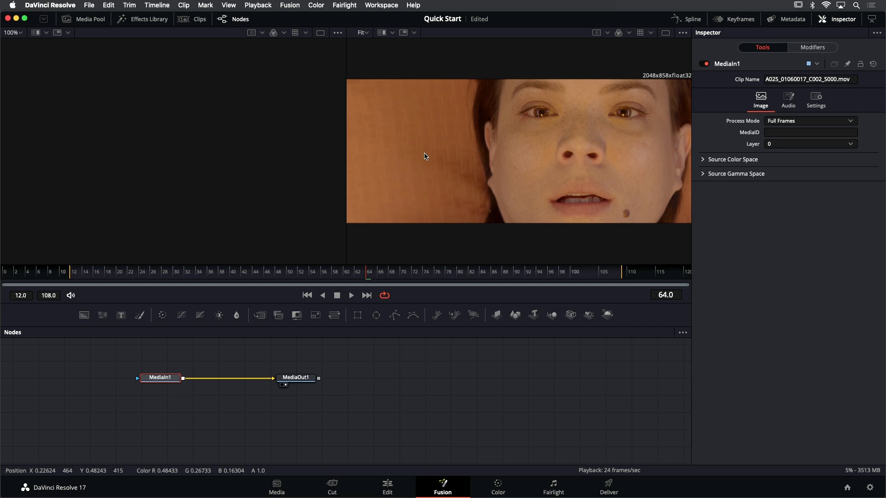
pyautogui.click(381, 5)
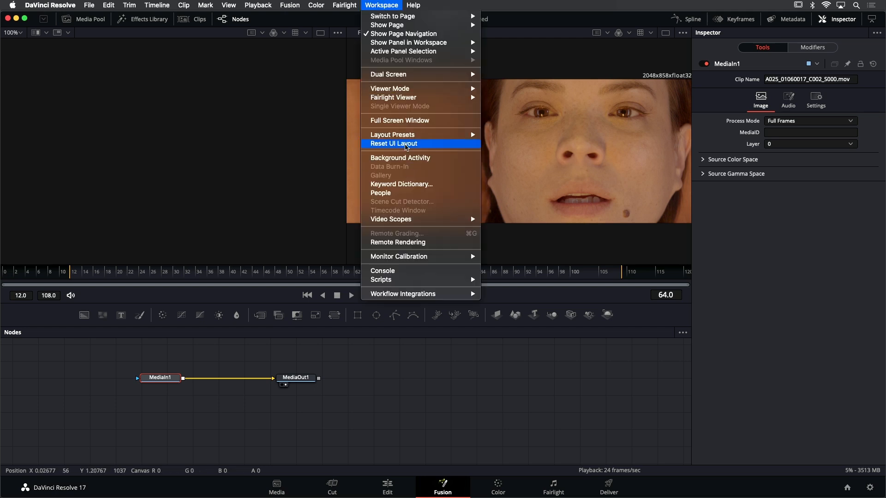
pyautogui.moveTo(418, 139)
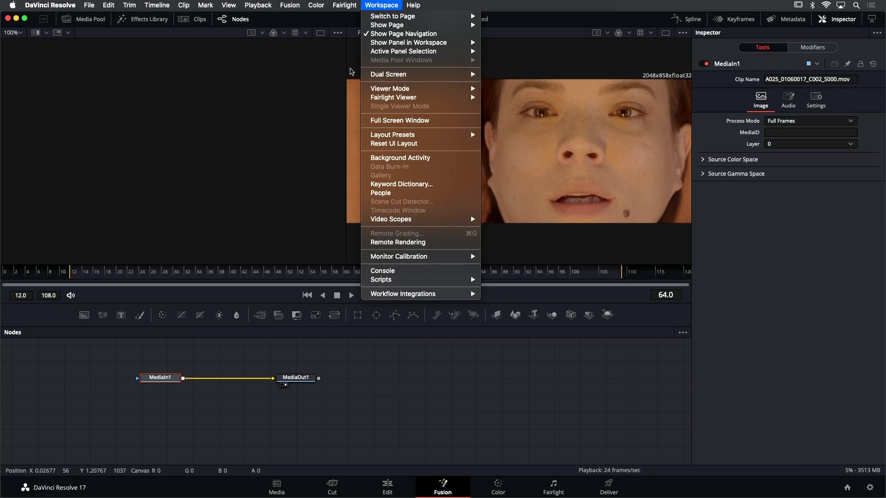
pyautogui.click(328, 73)
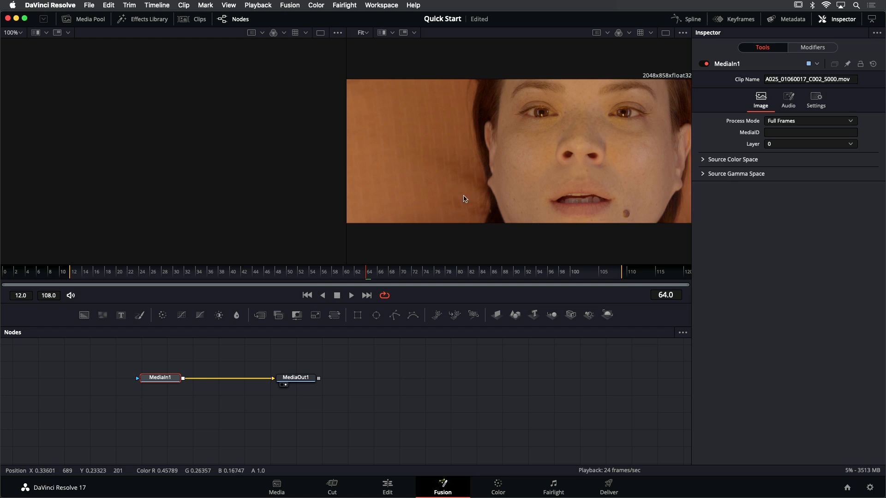
# Scrub through the source clip A025_01060017_C002_S000.mov in the Edit page's source viewer and return to the Fusion page
pyautogui.click(403, 480)
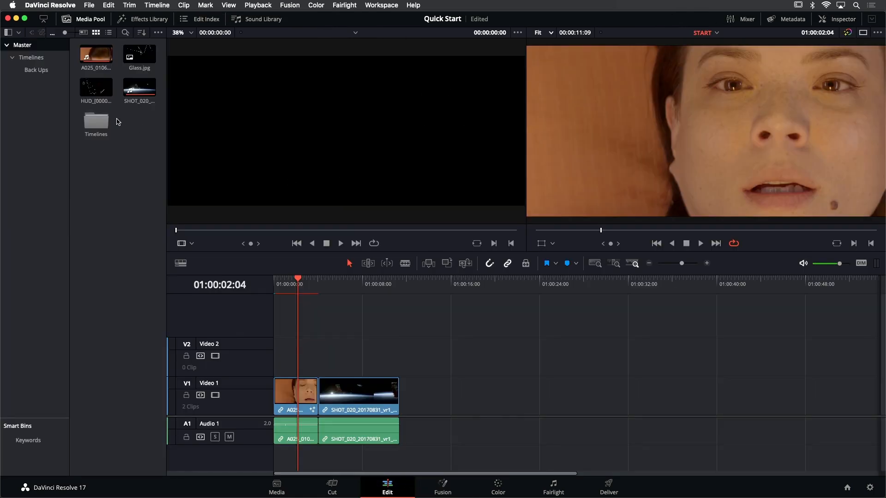
pyautogui.doubleClick(96, 54)
pyautogui.moveTo(249, 231); pyautogui.dragTo(383, 230)
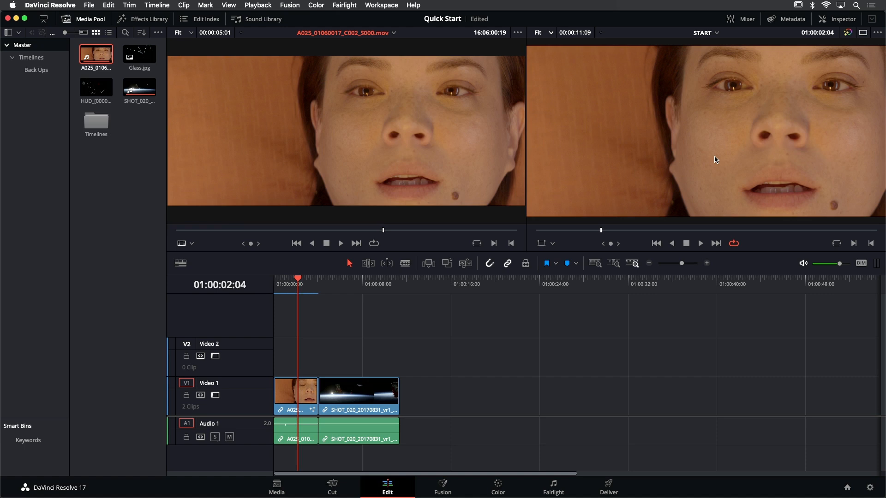
pyautogui.click(458, 486)
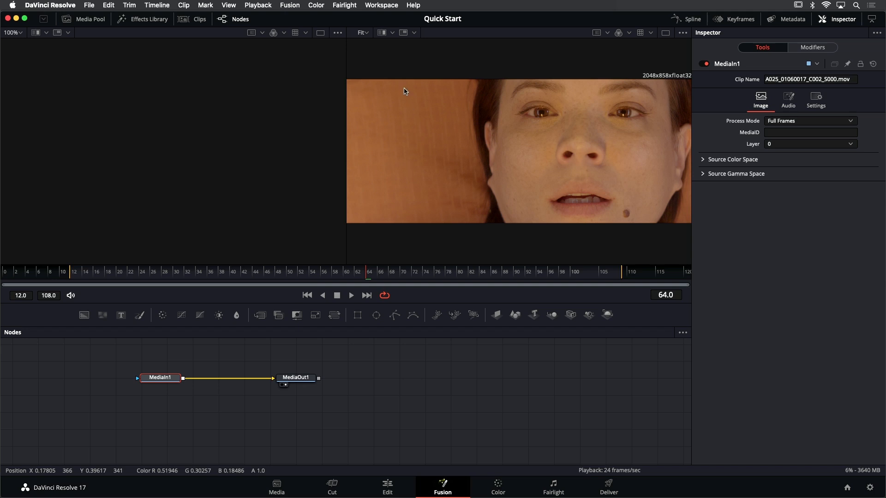
# Inspect MediaOut1 at 100% zoom and in its alpha channel, restoring the viewer to Color and Fit
pyautogui.click(366, 32)
pyautogui.click(367, 75)
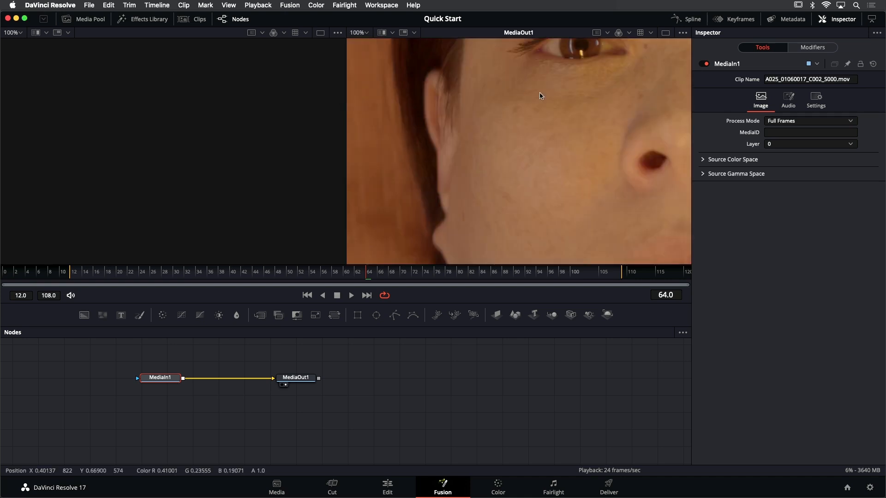
pyautogui.click(628, 32)
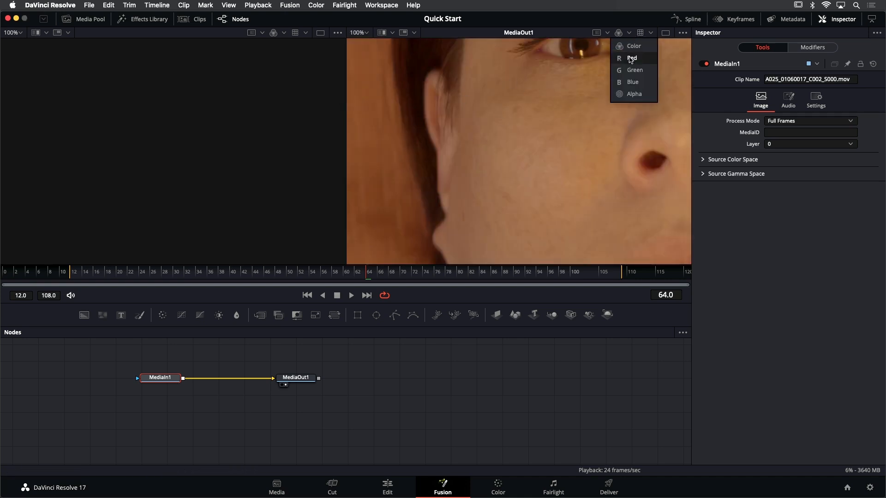
pyautogui.click(631, 58)
pyautogui.click(629, 33)
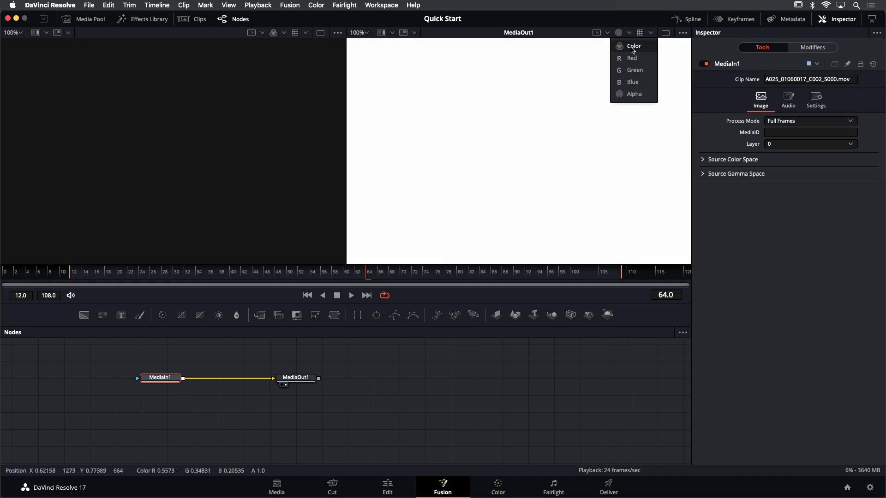
pyautogui.click(631, 47)
pyautogui.click(362, 33)
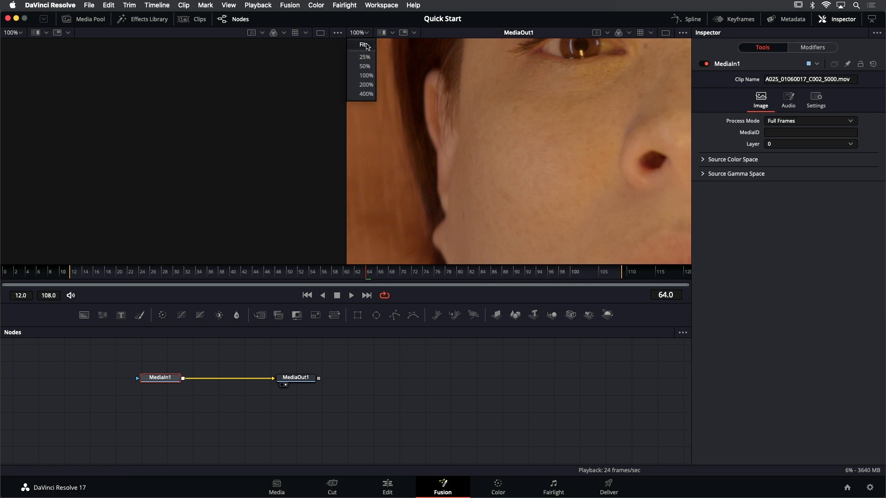
pyautogui.click(364, 45)
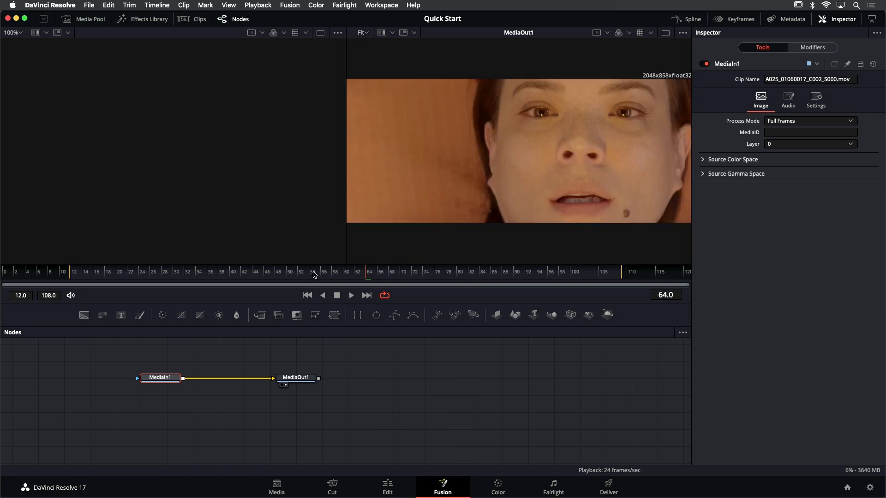
# Preview the MediaOut1 clip by scrubbing the time ruler and playing it forward and in reverse
pyautogui.moveTo(314, 275); pyautogui.dragTo(502, 285)
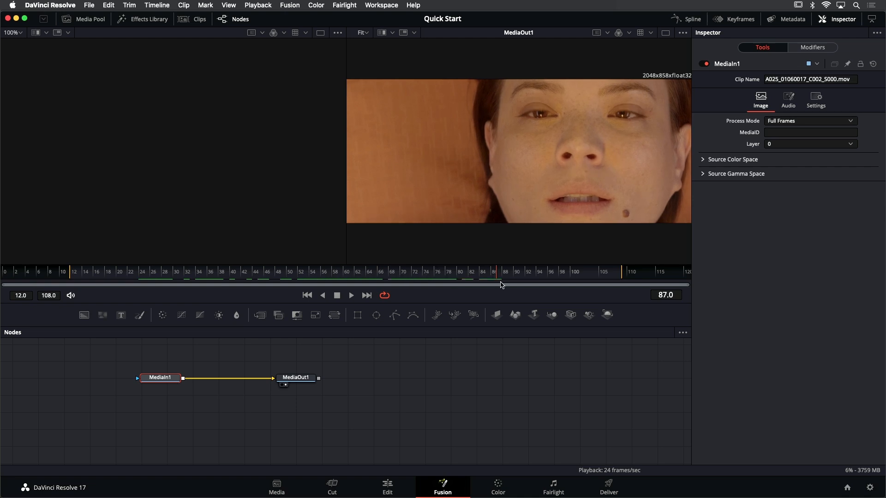
pyautogui.click(351, 295)
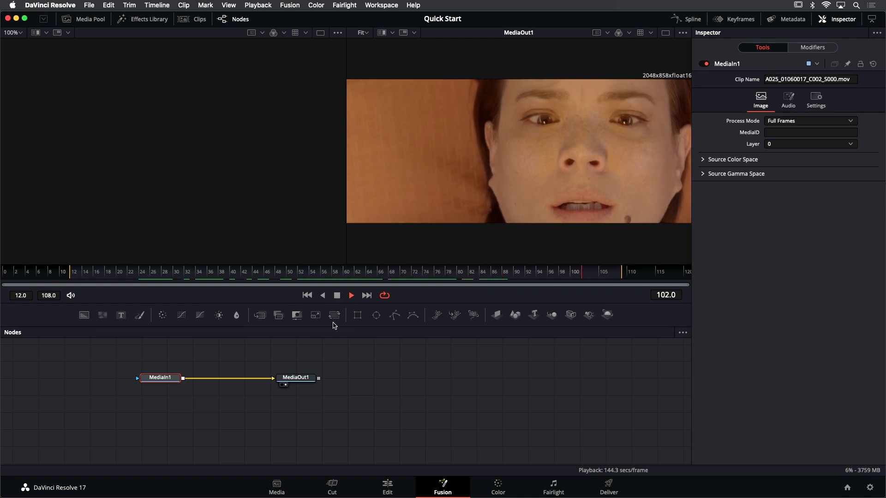
pyautogui.click(337, 296)
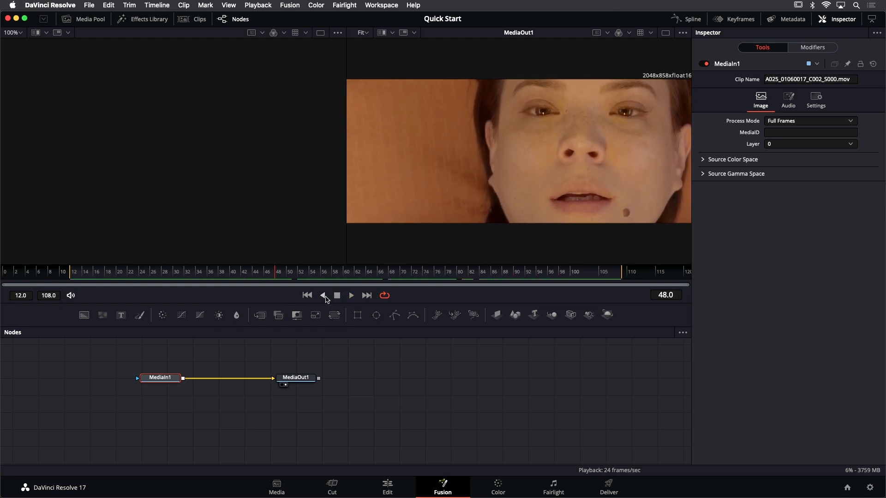
pyautogui.click(325, 298)
pyautogui.click(337, 297)
pyautogui.moveTo(340, 277)
pyautogui.mouseDown()
pyautogui.moveTo(112, 273)
pyautogui.moveTo(484, 279)
pyautogui.moveTo(188, 280)
pyautogui.moveTo(341, 277)
pyautogui.mouseUp()
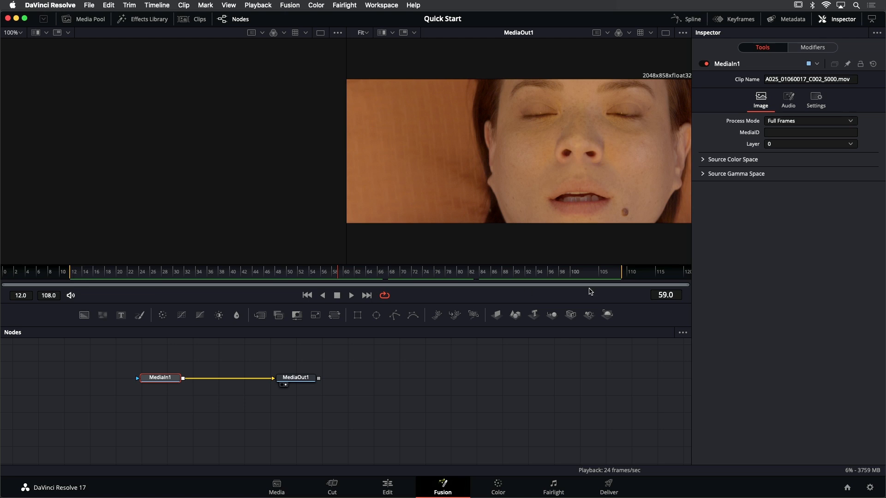
# Set the render range's end to frame 56 and play the shortened range from 12 to 56
pyautogui.moveTo(621, 272); pyautogui.dragTo(326, 277)
pyautogui.click(164, 277)
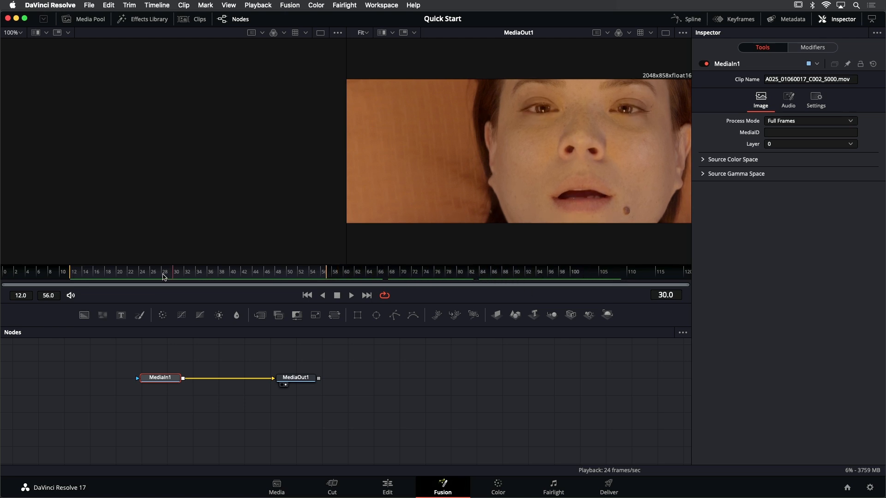
pyautogui.moveTo(164, 277); pyautogui.dragTo(146, 277)
pyautogui.press('space')
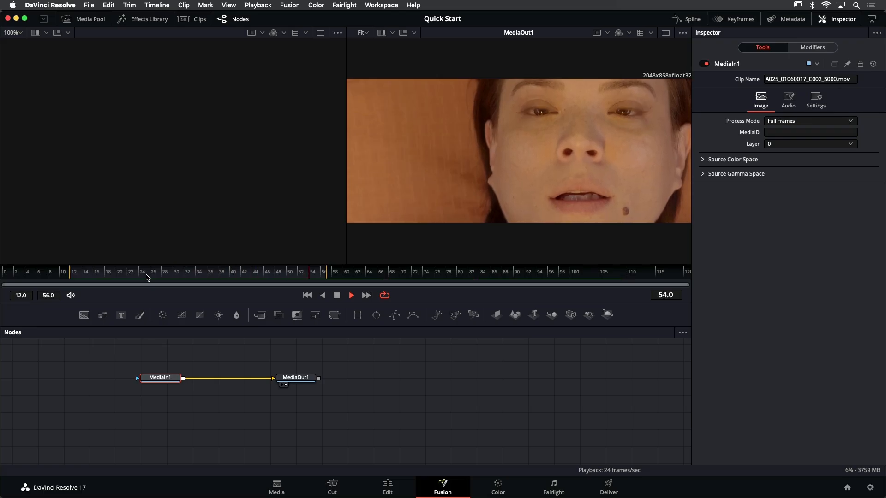
pyautogui.press('space')
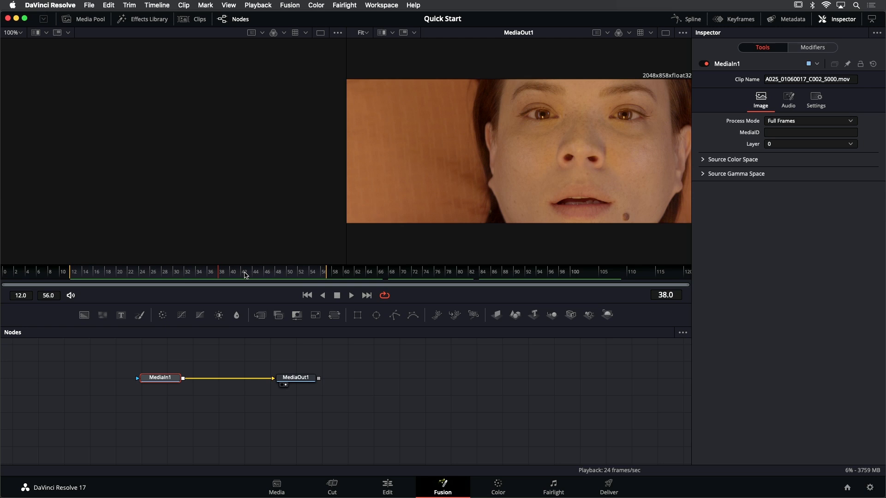
# Set the render range to frames 68 through 93 and play back that section
pyautogui.moveTo(245, 273); pyautogui.dragTo(515, 279)
pyautogui.press('space')
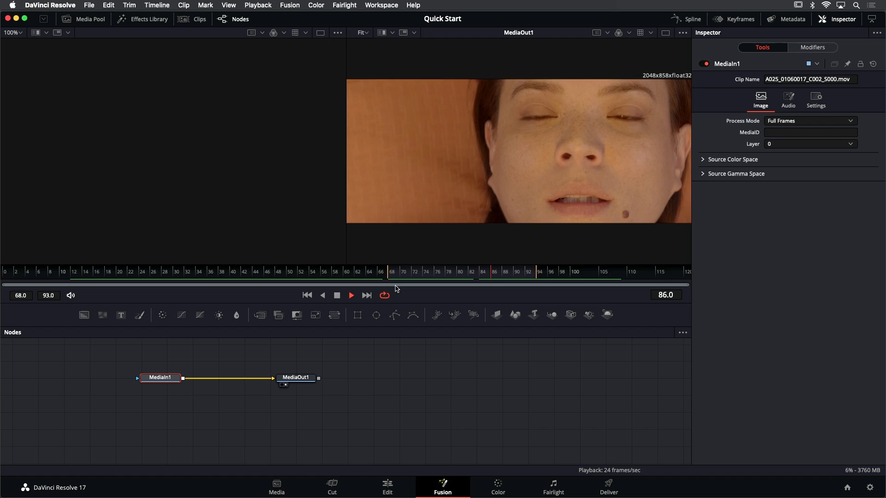
pyautogui.press('space')
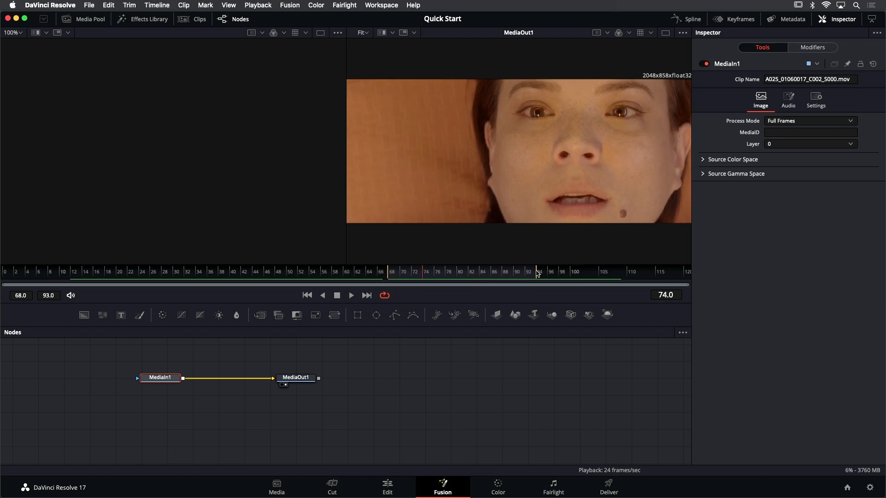
# Reset the render range to the full clip length, frames 0 to 120
pyautogui.doubleClick(549, 277)
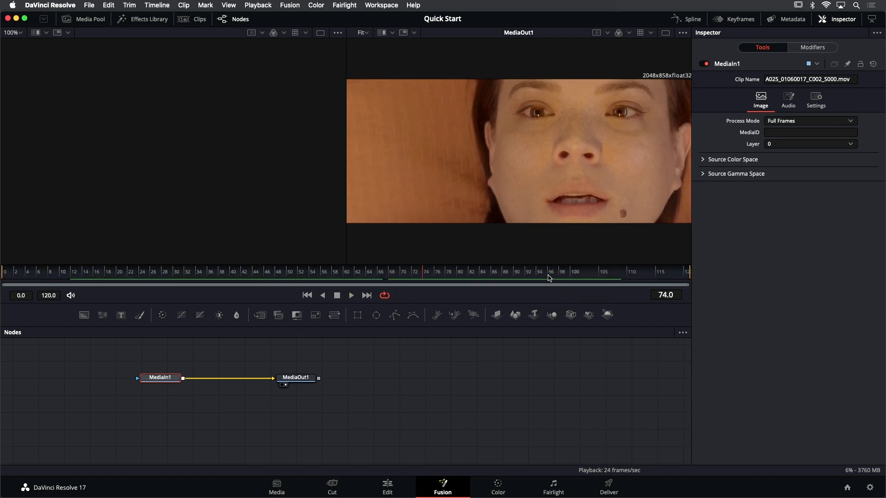
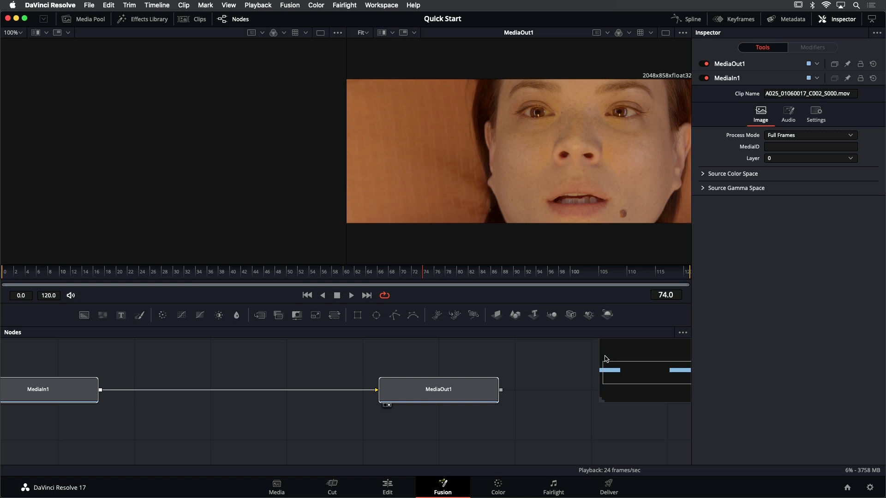
# Reframe the node graph so that both MediaIn1 and MediaOut1 are fully in view
pyautogui.moveTo(621, 365); pyautogui.dragTo(673, 372)
pyautogui.scroll(-5, 375, 415)
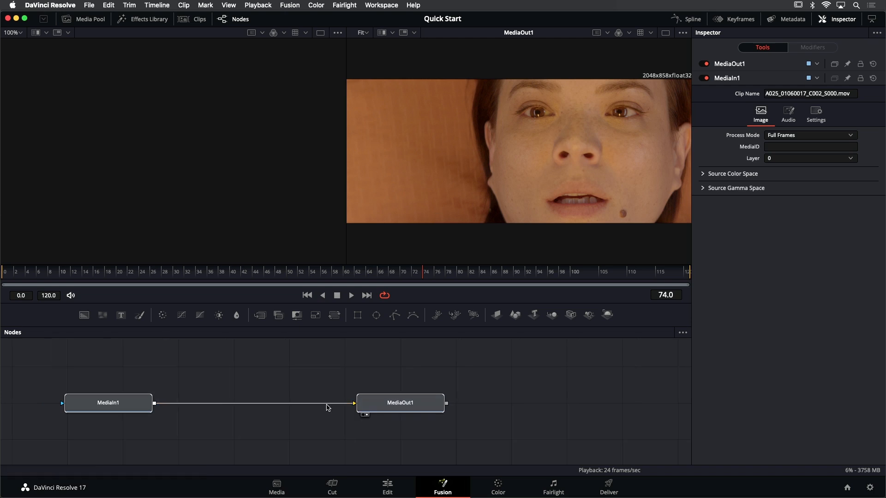
pyautogui.moveTo(275, 383); pyautogui.dragTo(362, 379)
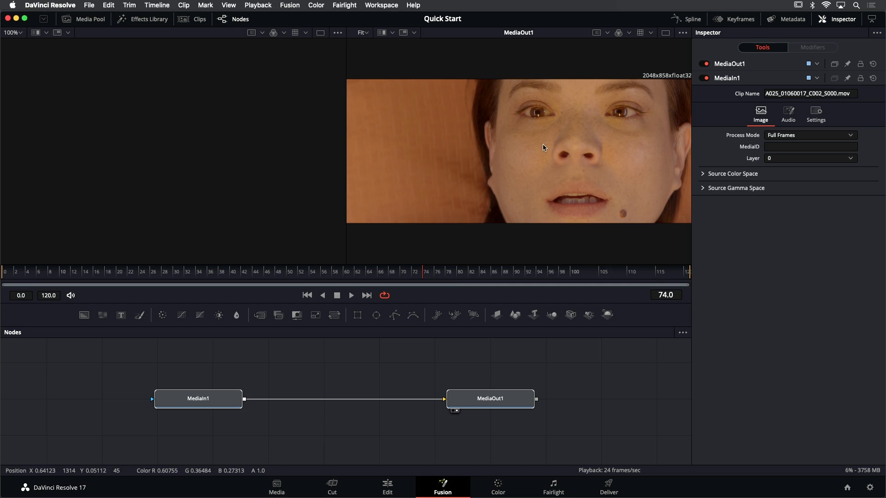
# Examine the eyes up close in the MediaOut1 viewer and fit the whole image back into the viewer
pyautogui.moveTo(583, 150); pyautogui.dragTo(537, 136)
pyautogui.scroll(10, 488, 103)
pyautogui.scroll(3, 491, 107)
pyautogui.scroll(-3, 491, 107)
pyautogui.scroll(3, 490, 107)
pyautogui.scroll(-3, 492, 108)
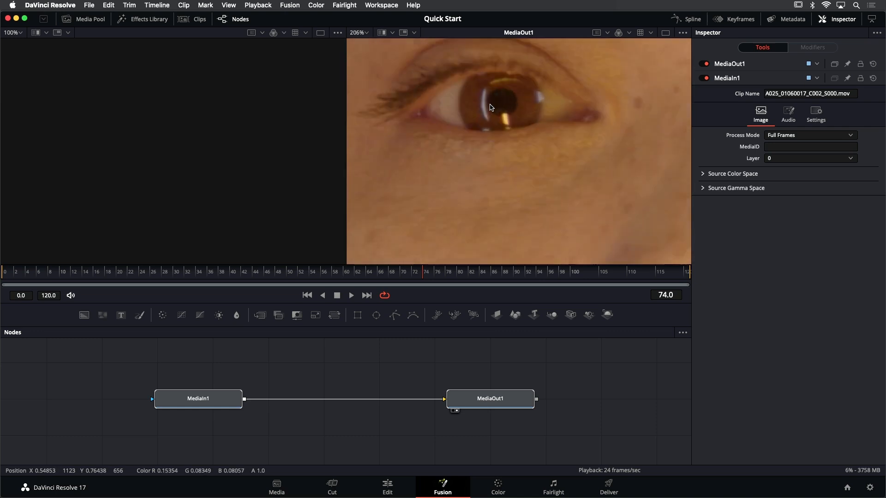
pyautogui.scroll(-6, 488, 107)
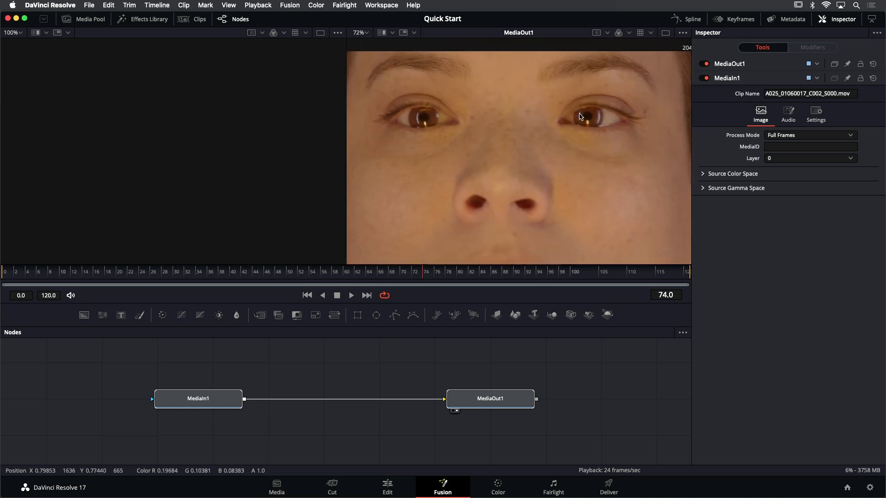
pyautogui.scroll(3, 581, 118)
pyautogui.scroll(-5, 568, 115)
pyautogui.scroll(5, 558, 113)
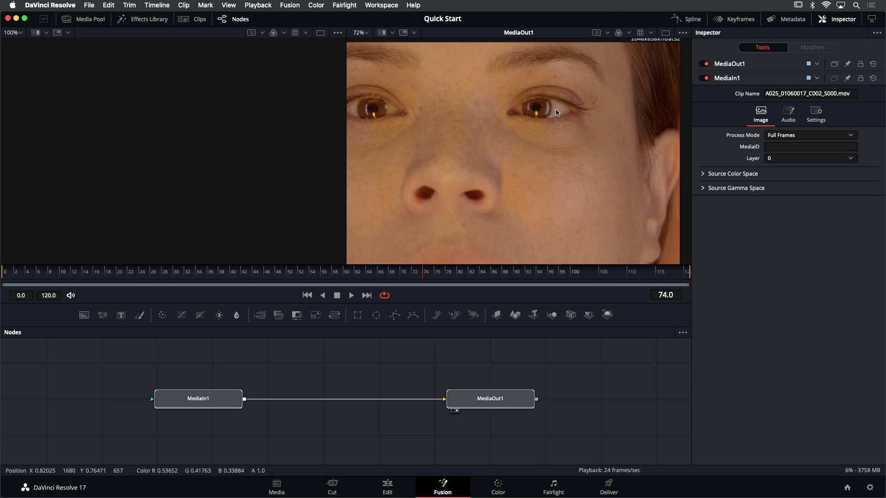
pyautogui.scroll(3, 556, 113)
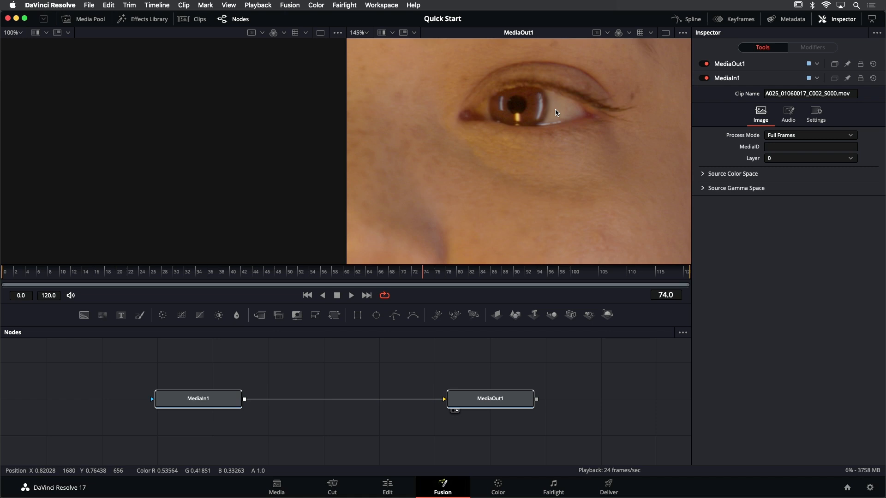
pyautogui.hotkey('shift', 'f')
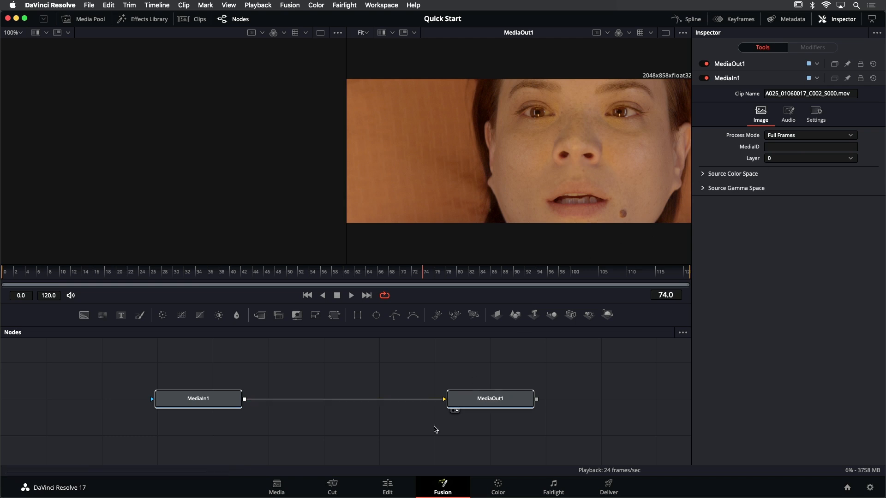
# Move the MediaIn1 node slightly farther away from MediaOut1 in the node graph
pyautogui.moveTo(283, 372); pyautogui.dragTo(313, 358)
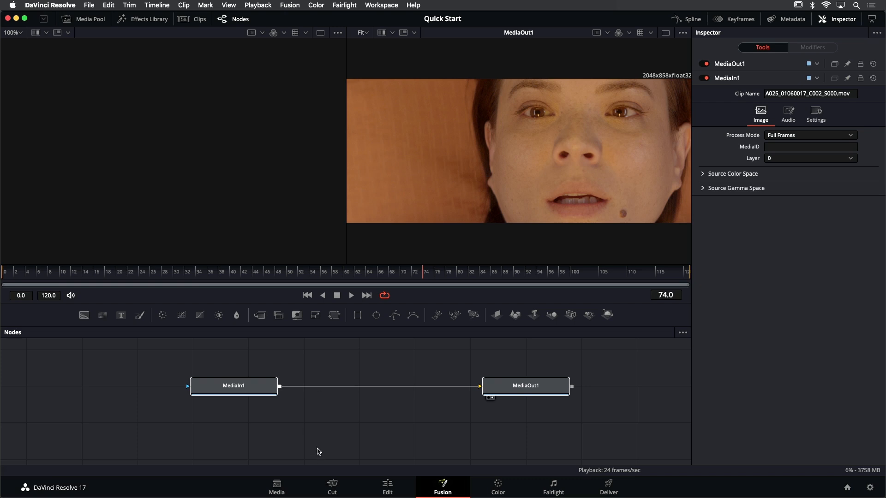
pyautogui.moveTo(259, 394); pyautogui.dragTo(227, 393)
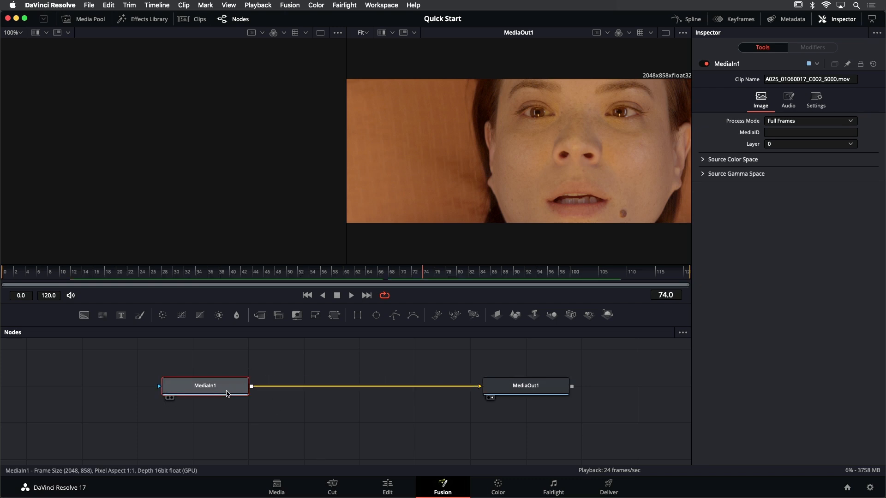
# Switch to the Edit page, place the playhead at 01:00:01:15 on the first clip, and return to the Fusion page
pyautogui.click(387, 486)
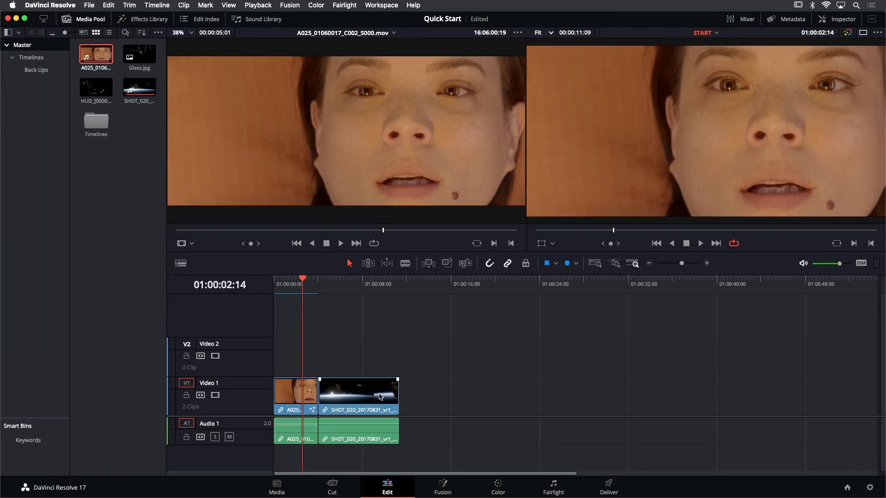
pyautogui.click(293, 292)
pyautogui.press('space')
pyautogui.click(293, 292)
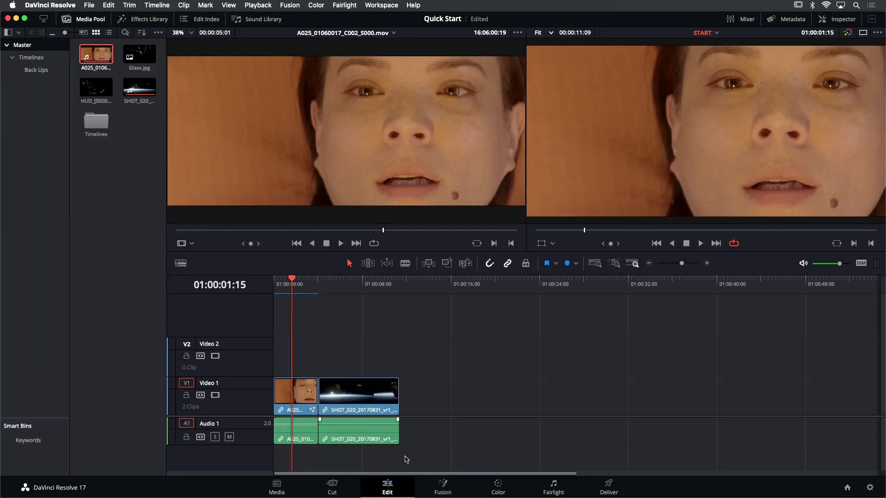
pyautogui.click(442, 485)
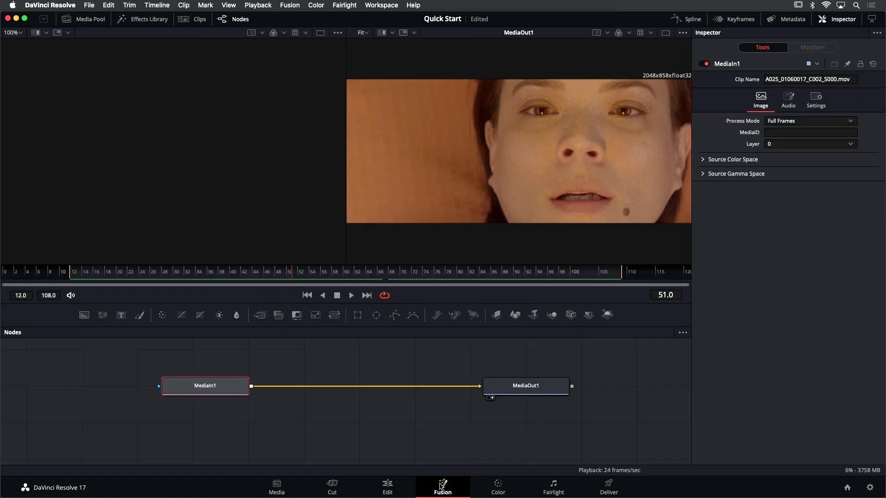
# Spread the MediaIn1 and MediaOut1 nodes apart horizontally by moving both outward
pyautogui.moveTo(217, 389)
pyautogui.mouseDown()
pyautogui.moveTo(214, 375)
pyautogui.moveTo(218, 389)
pyautogui.mouseUp()
pyautogui.moveTo(514, 395); pyautogui.dragTo(536, 395)
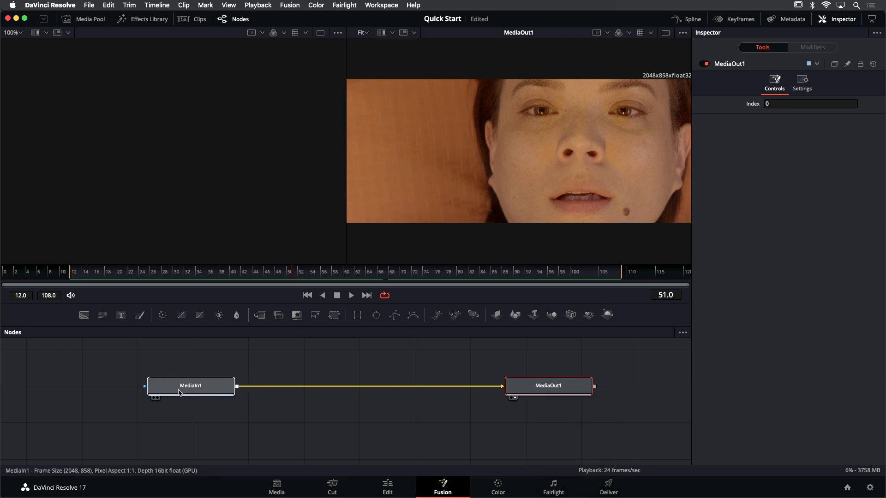
pyautogui.moveTo(203, 389); pyautogui.dragTo(170, 389)
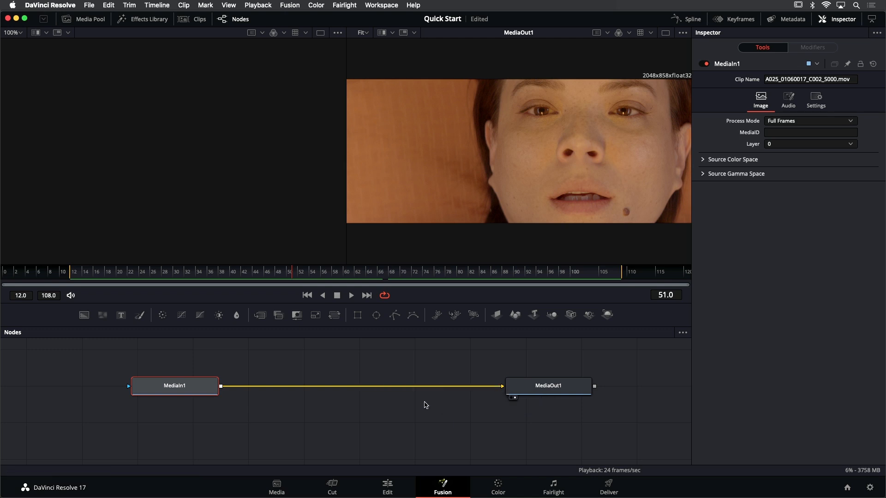
# Examine the connection from MediaIn1's output to MediaOut1's input in the node graph
pyautogui.scroll(3, 176, 391)
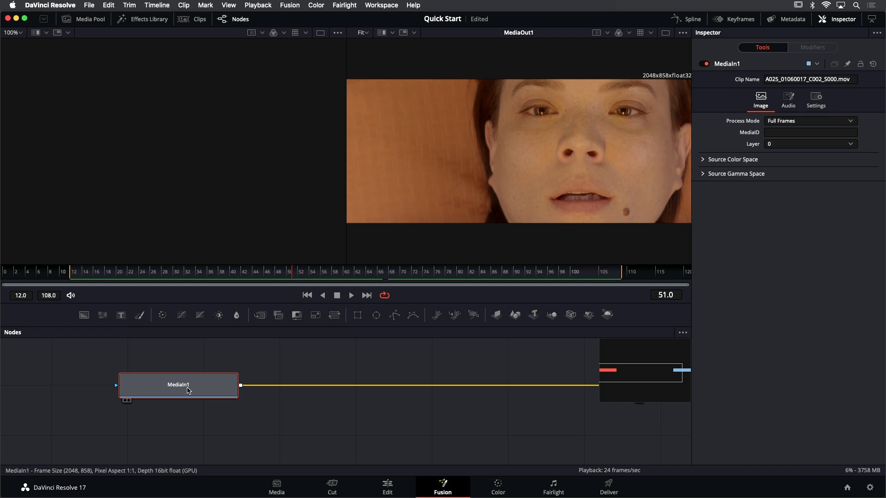
pyautogui.moveTo(186, 369); pyautogui.dragTo(287, 363)
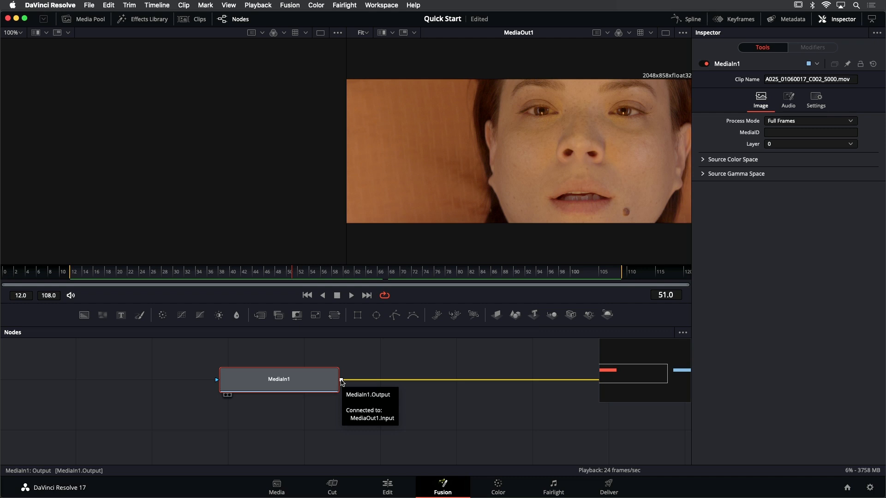
pyautogui.moveTo(508, 404); pyautogui.dragTo(144, 403)
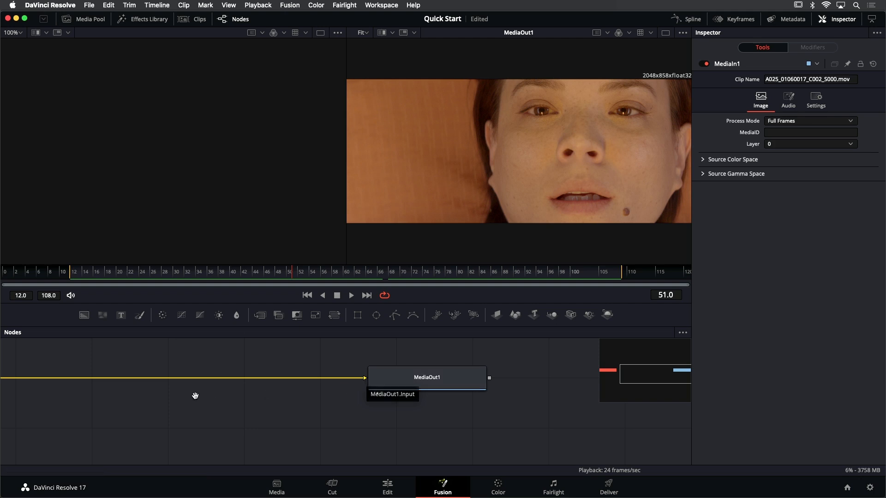
pyautogui.moveTo(194, 396); pyautogui.dragTo(293, 393)
pyautogui.scroll(-1, 305, 395)
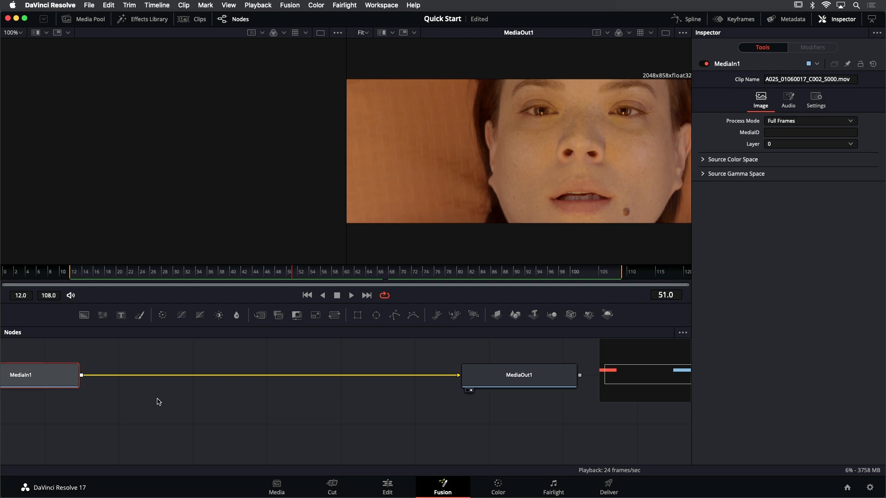
# Nudge the MediaOut1 node a little farther from MediaIn1 and save the project
pyautogui.moveTo(36, 383); pyautogui.dragTo(110, 390)
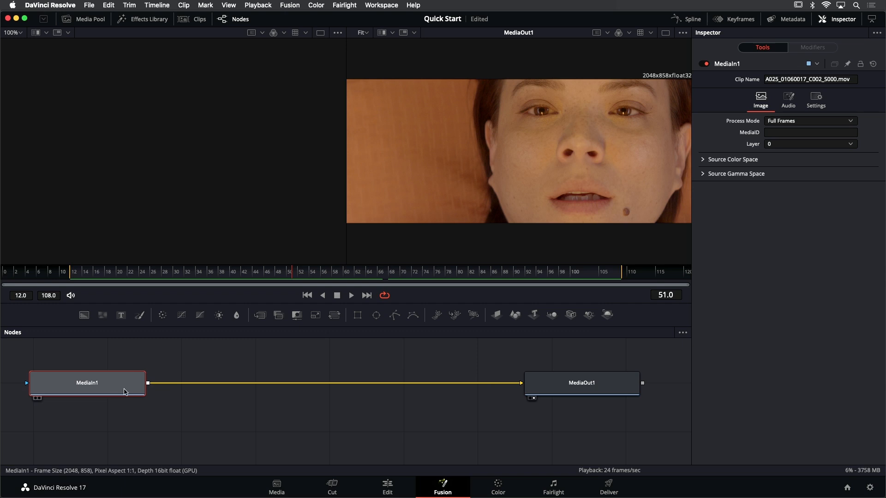
pyautogui.moveTo(606, 391)
pyautogui.mouseDown()
pyautogui.moveTo(597, 389)
pyautogui.moveTo(602, 398)
pyautogui.mouseUp()
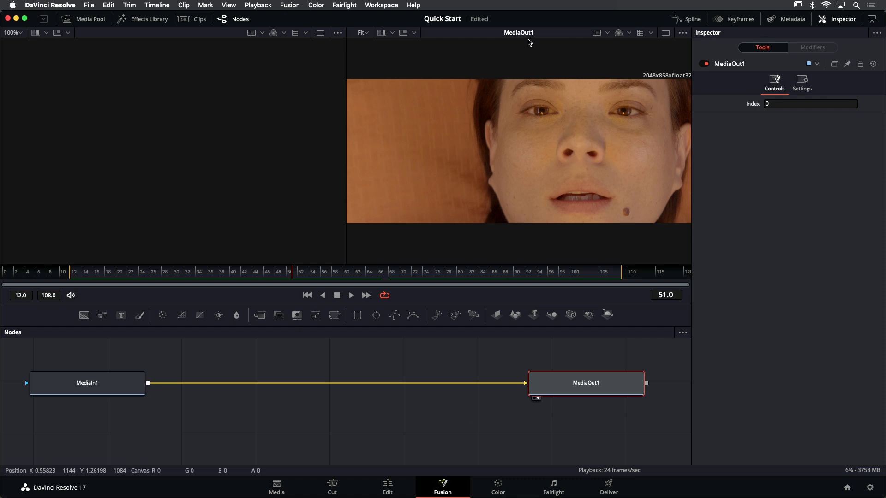
pyautogui.press('super+s')
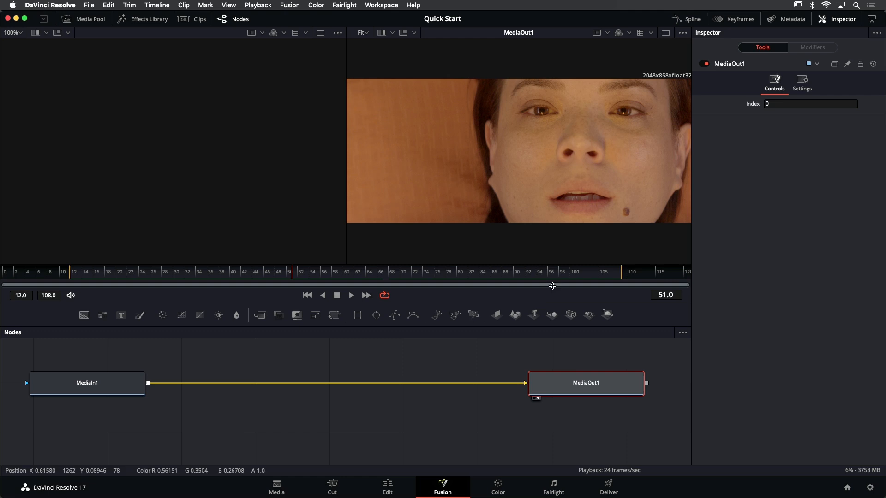
# Check which viewer MediaOut1 is assigned to and load the MediaIn1 node into the empty left viewer
pyautogui.moveTo(597, 361); pyautogui.dragTo(514, 353)
pyautogui.scroll(1, 500, 387)
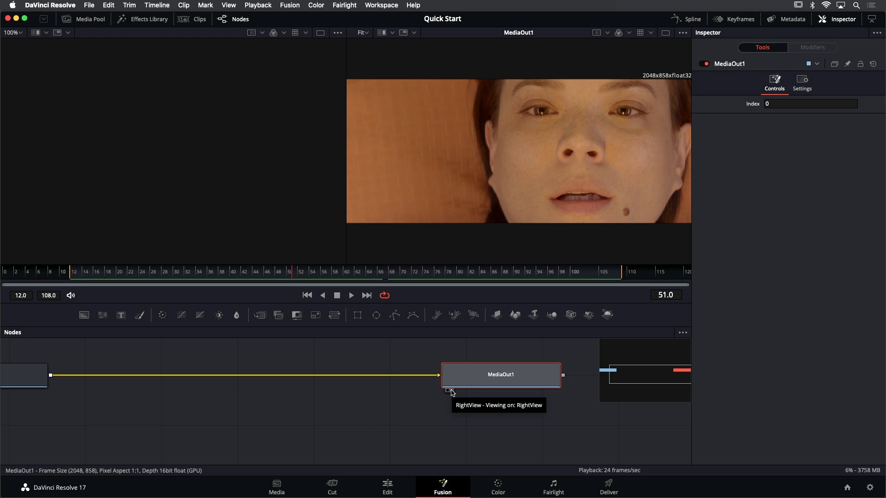
pyautogui.moveTo(236, 404); pyautogui.dragTo(370, 408)
pyautogui.click(176, 385)
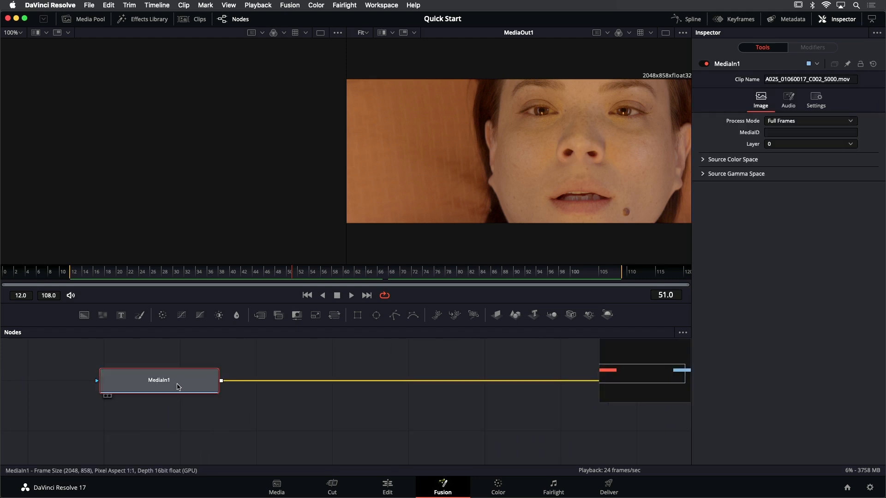
pyautogui.moveTo(178, 387)
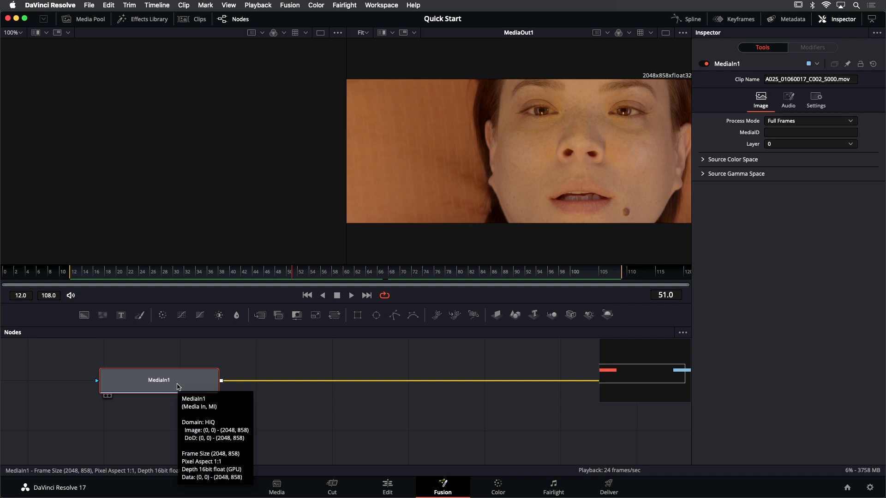
pyautogui.press('1')
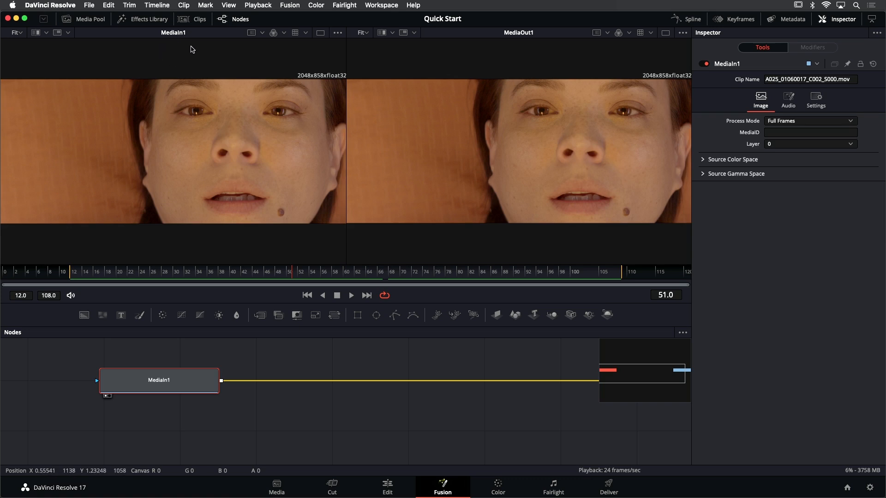
pyautogui.moveTo(155, 384); pyautogui.dragTo(157, 384)
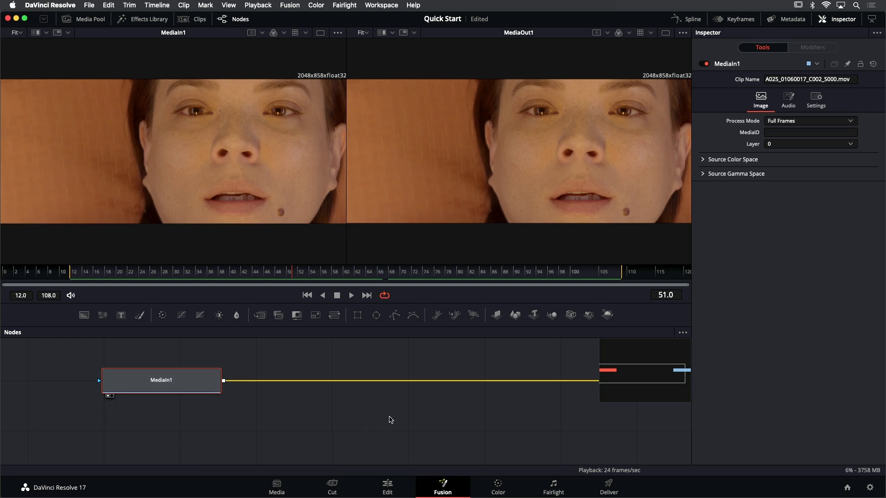
# Rename the MediaIn1 node to ACTRESS
pyautogui.moveTo(375, 411); pyautogui.dragTo(335, 414)
pyautogui.scroll(-3, 330, 417)
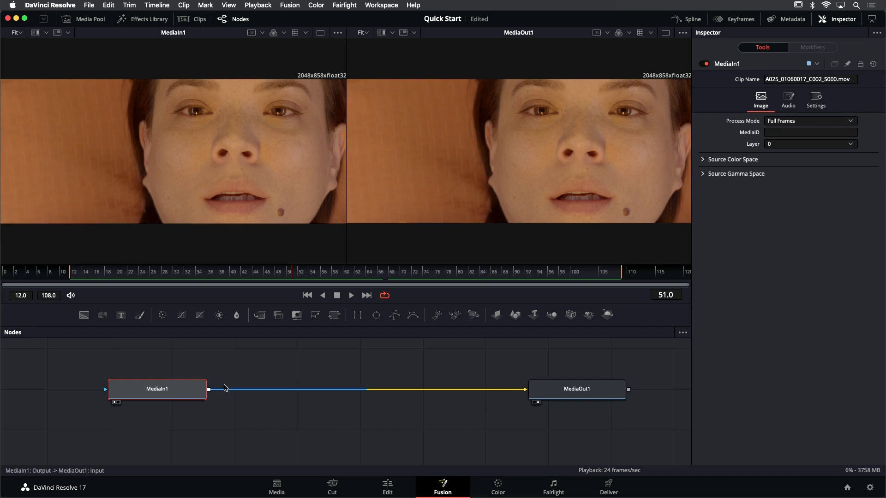
pyautogui.rightClick(168, 391)
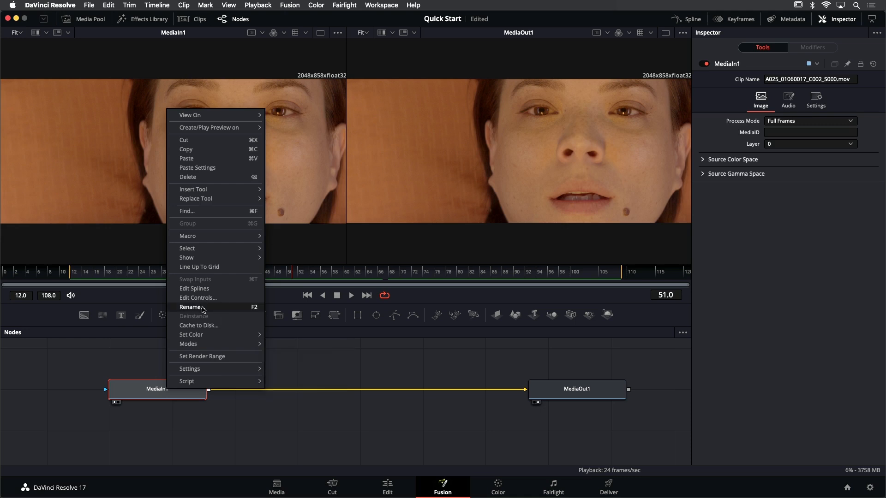
pyautogui.click(221, 307)
pyautogui.moveTo(408, 237); pyautogui.dragTo(316, 232)
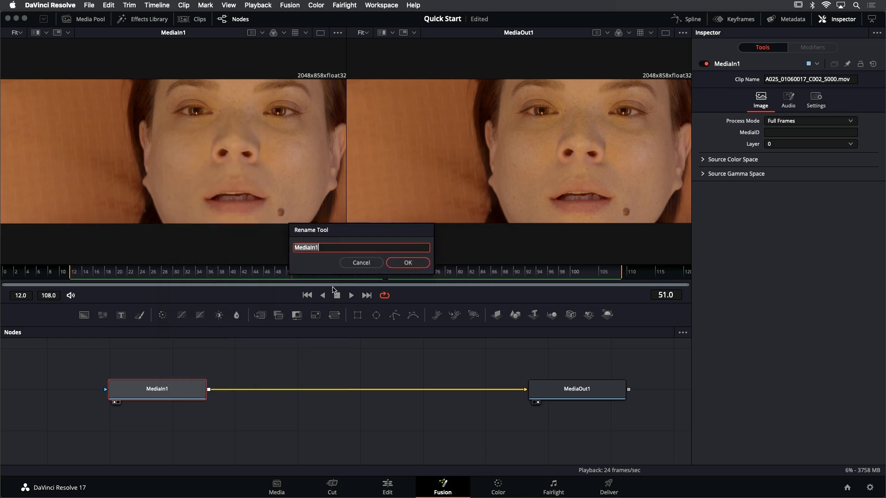
pyautogui.write('ACTRESS')
pyautogui.press('Return')
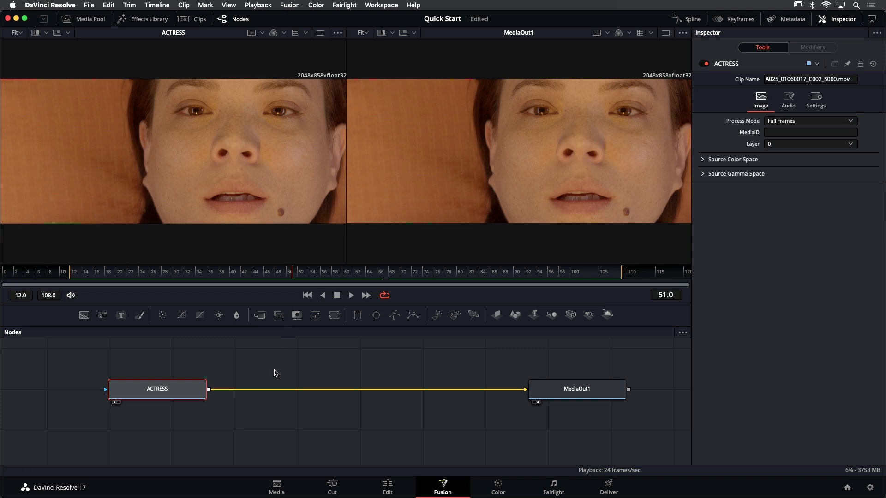
# Insert a Color Corrector node on the connection between ACTRESS and MediaOut1
pyautogui.moveTo(275, 365); pyautogui.dragTo(241, 376)
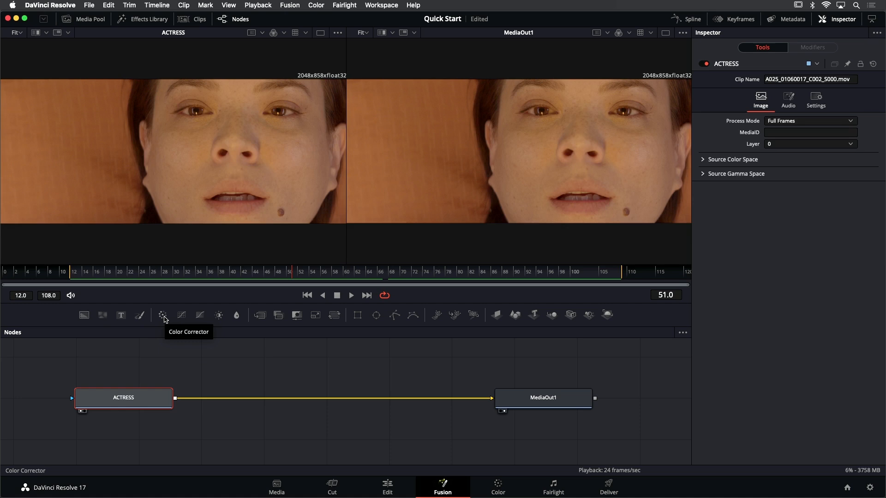
pyautogui.moveTo(164, 319); pyautogui.dragTo(275, 402)
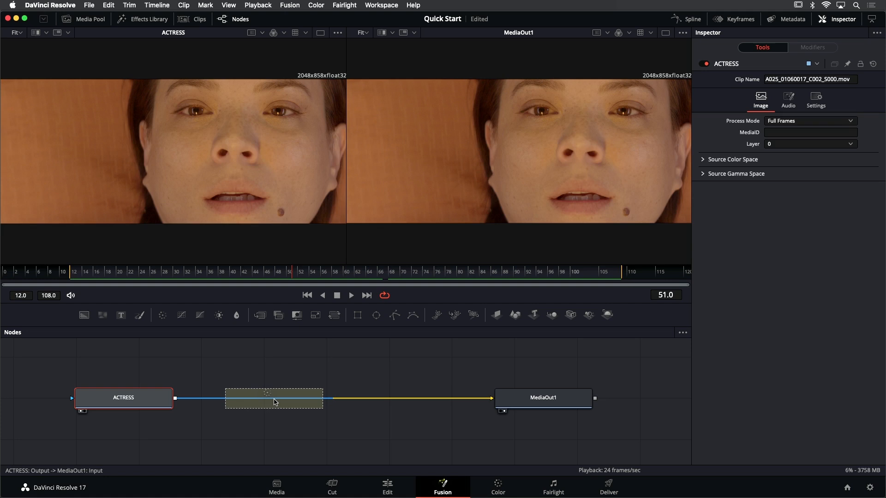
pyautogui.moveTo(275, 402); pyautogui.dragTo(275, 402)
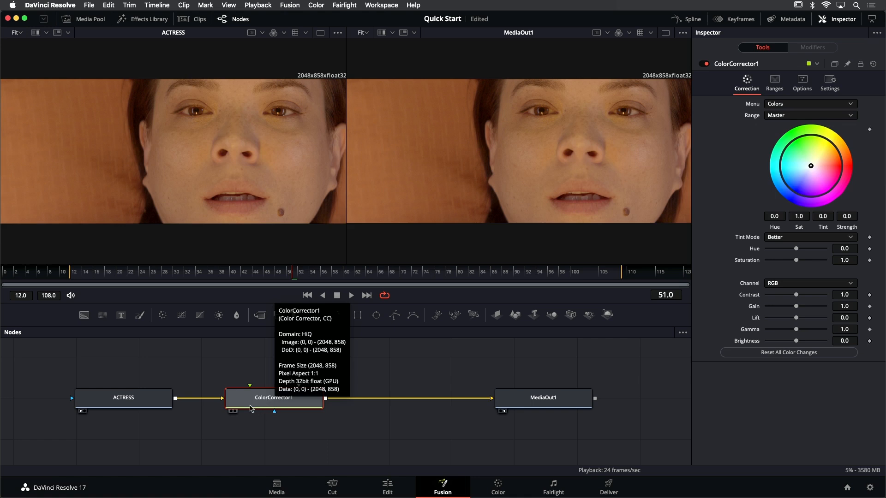
# Widen the gap between the ACTRESS and ColorCorrector1 nodes to show their connection clearly
pyautogui.moveTo(253, 406)
pyautogui.mouseDown()
pyautogui.moveTo(258, 369)
pyautogui.moveTo(257, 407)
pyautogui.mouseUp()
pyautogui.scroll(2, 146, 397)
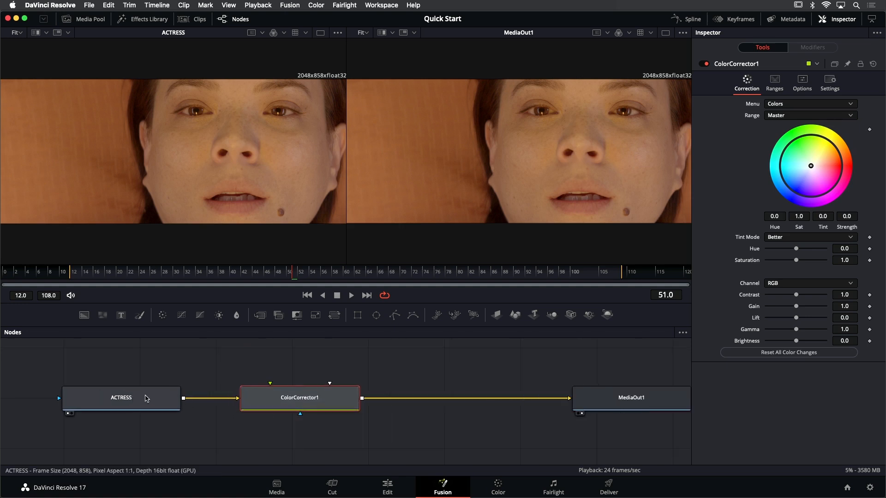
pyautogui.moveTo(157, 400); pyautogui.dragTo(144, 401)
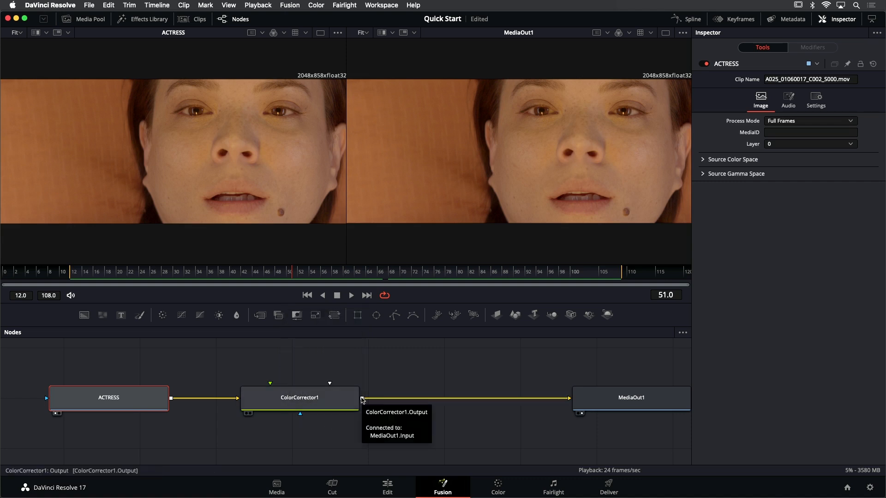
# Tint the Master range of ColorCorrector1 red at full strength, compare it with the ACTRESS node, and reset ColorCorrector1 to its defaults
pyautogui.moveTo(599, 402)
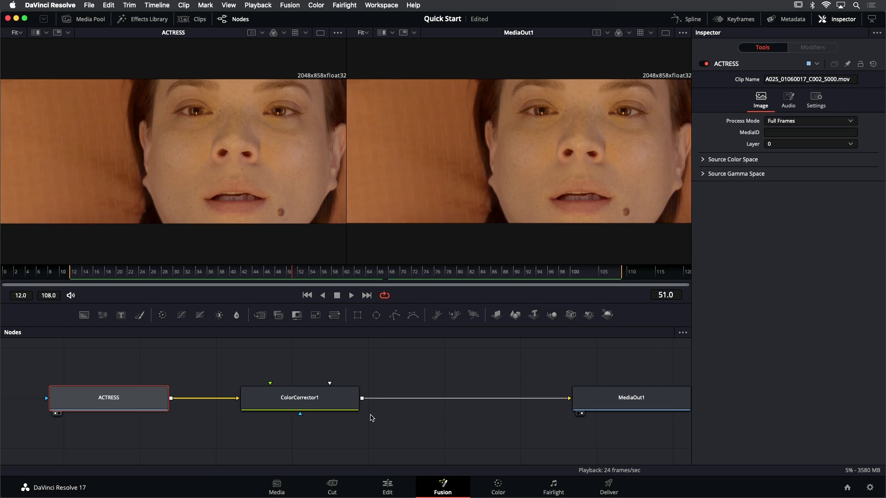
pyautogui.click(317, 405)
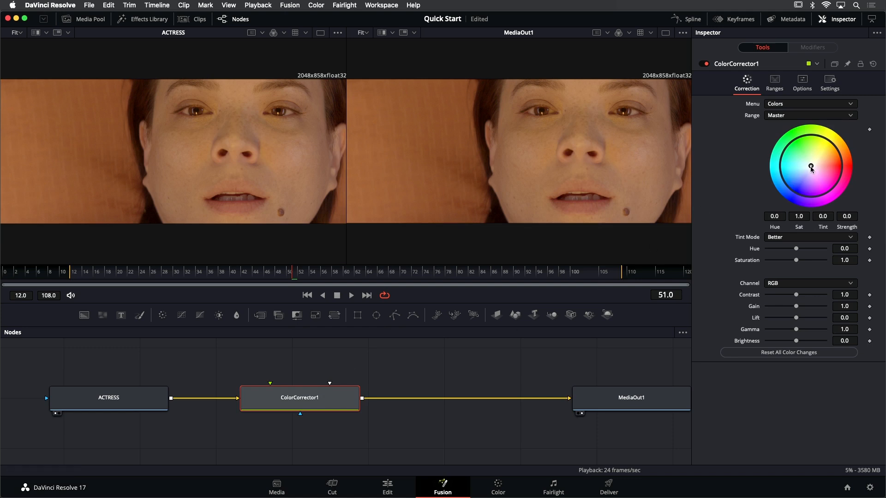
pyautogui.moveTo(811, 166); pyautogui.dragTo(840, 168)
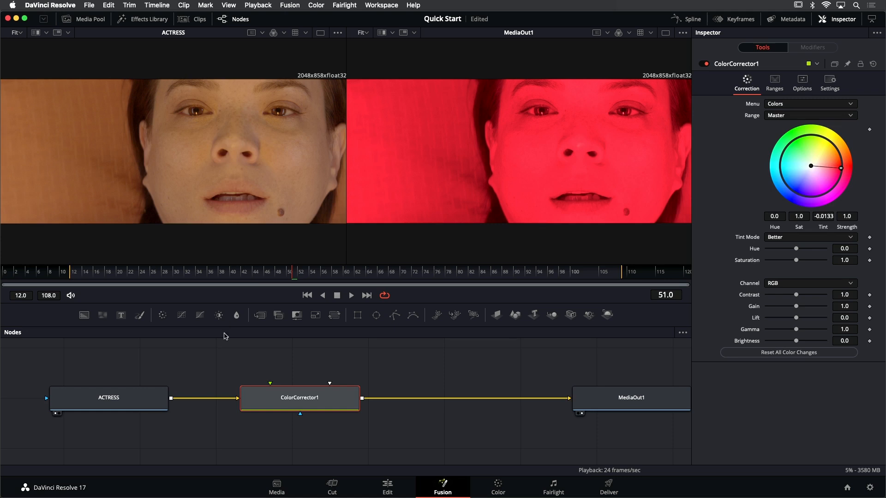
pyautogui.click(153, 397)
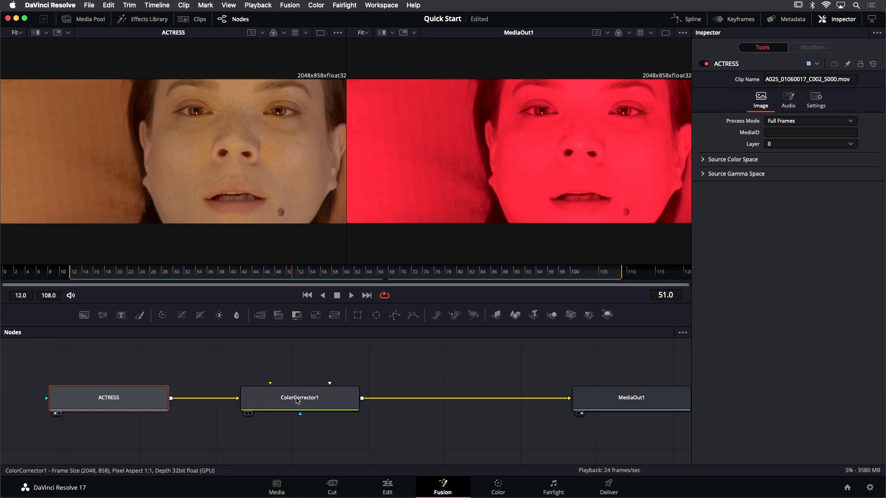
pyautogui.click(299, 398)
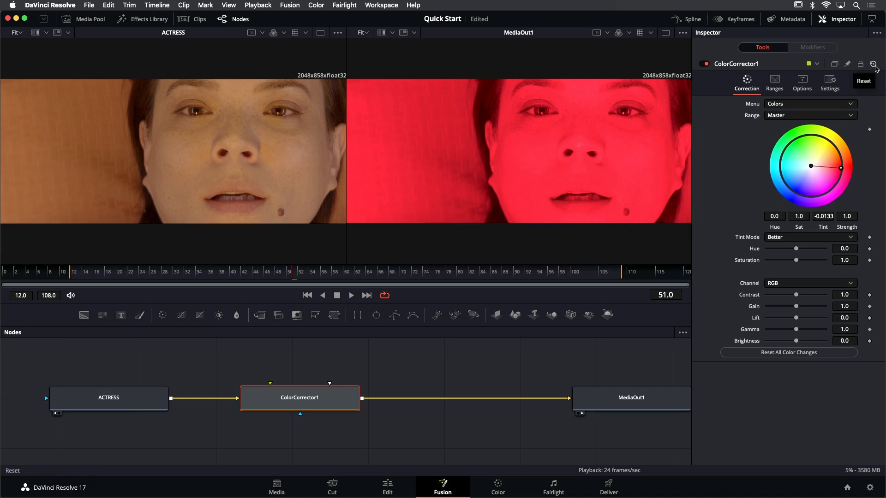
pyautogui.click(874, 66)
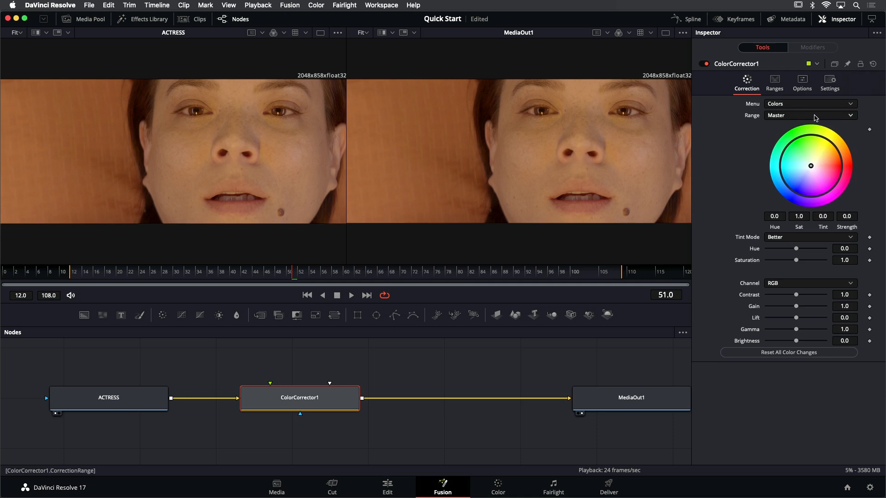
# In ColorCorrector1, tint the Shadows range toward blue at a strength of about 0.14 and lower its gamma to 0.56
pyautogui.click(806, 118)
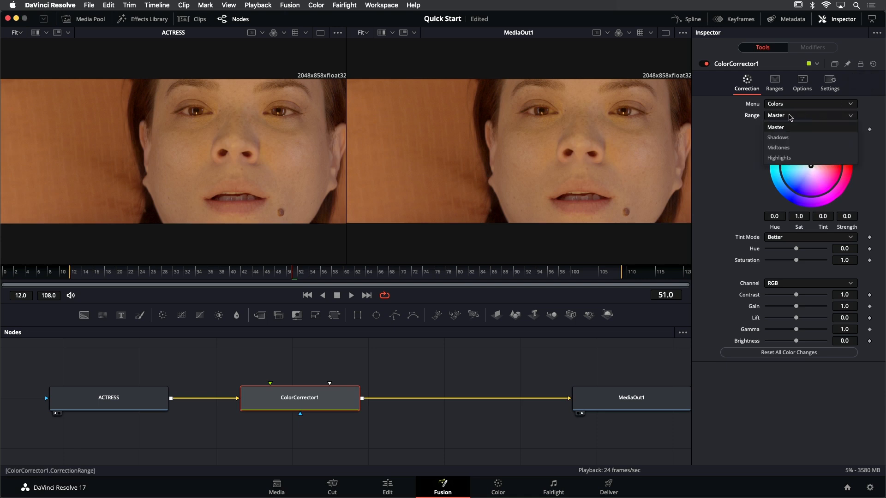
pyautogui.click(780, 139)
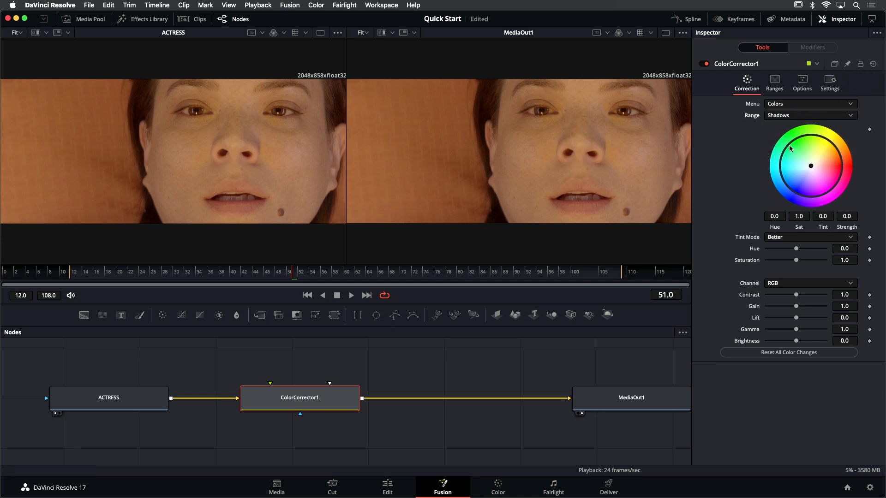
pyautogui.moveTo(809, 166); pyautogui.dragTo(800, 171)
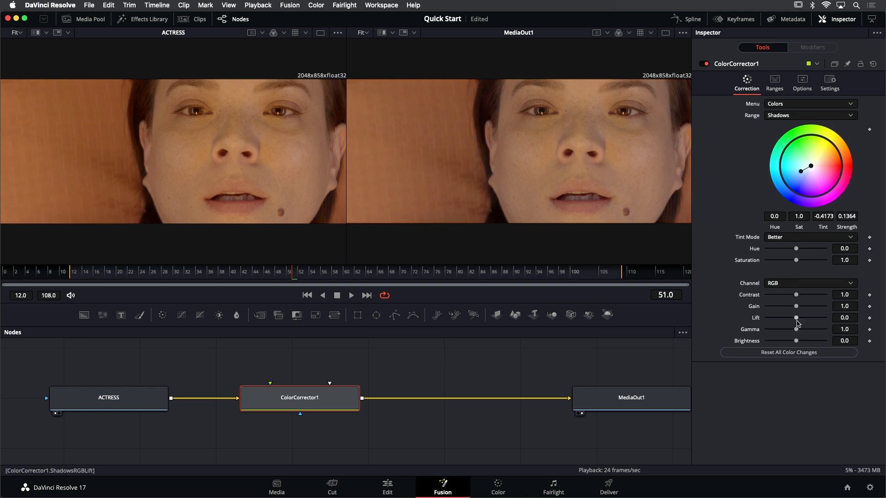
pyautogui.moveTo(795, 329); pyautogui.dragTo(783, 330)
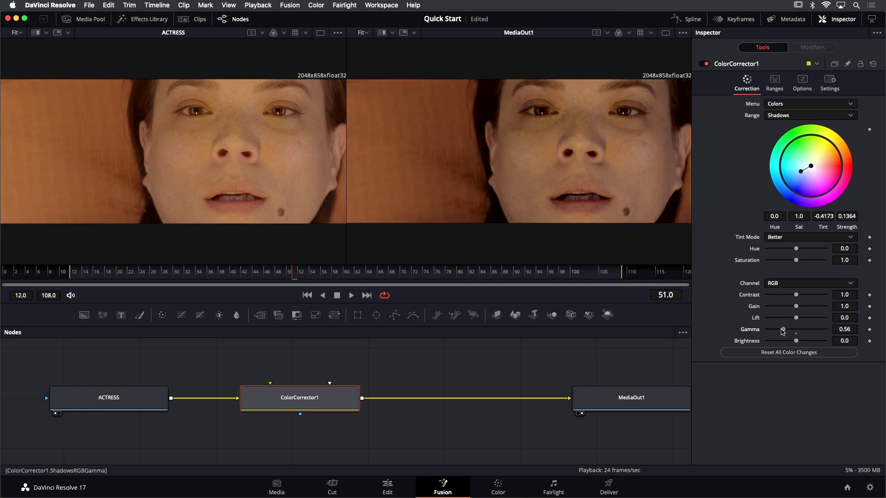
# In ColorCorrector1, tint the Midtones range toward blue at a strength of about 0.07 and lower its gamma to 0.63
pyautogui.click(786, 120)
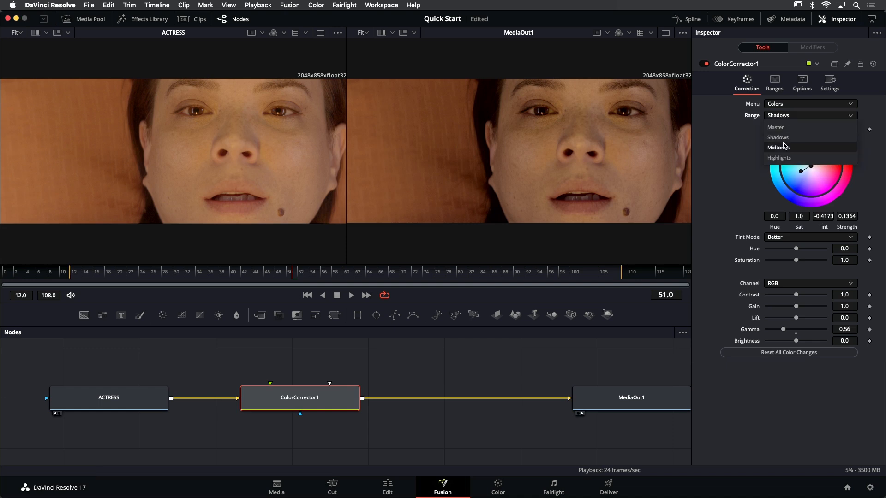
pyautogui.click(787, 147)
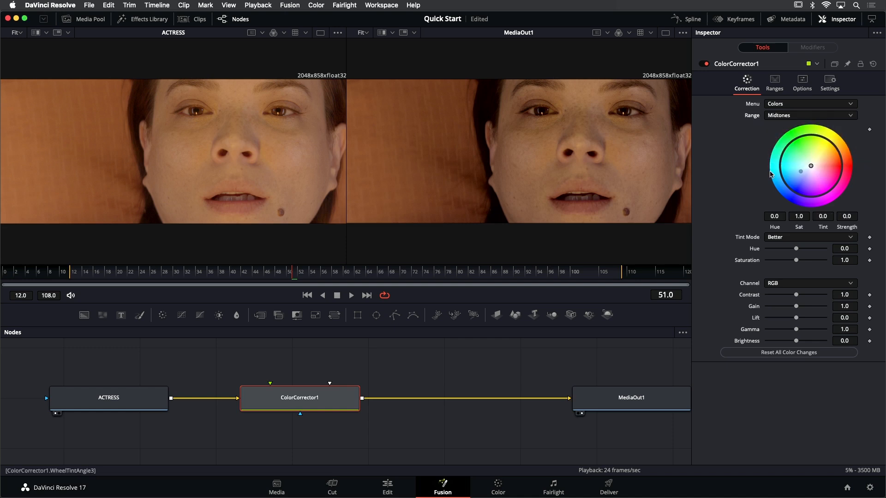
pyautogui.click(809, 168)
pyautogui.moveTo(808, 168); pyautogui.dragTo(804, 170)
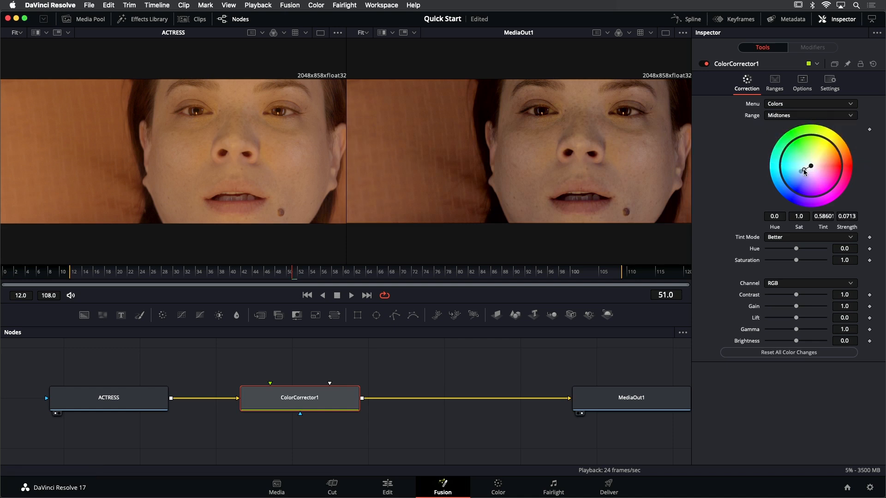
pyautogui.moveTo(792, 332); pyautogui.dragTo(785, 330)
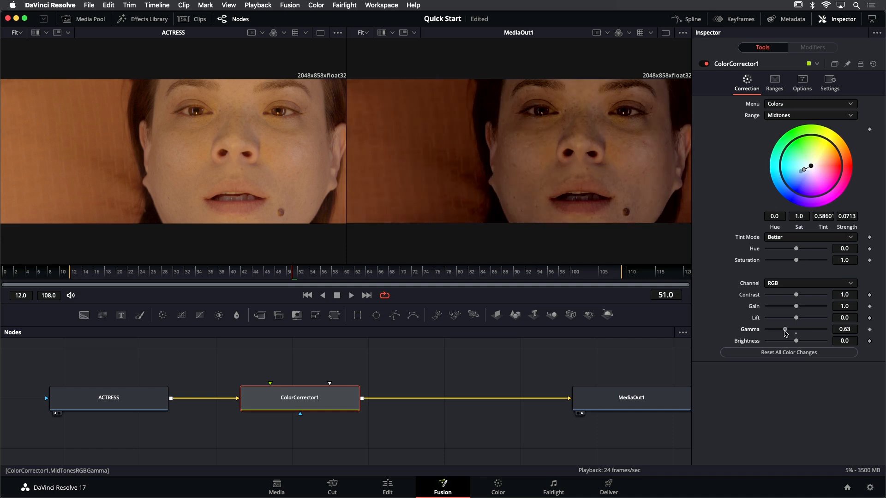
# Raise the Highlights gain of ColorCorrector1 to 2.59
pyautogui.click(784, 116)
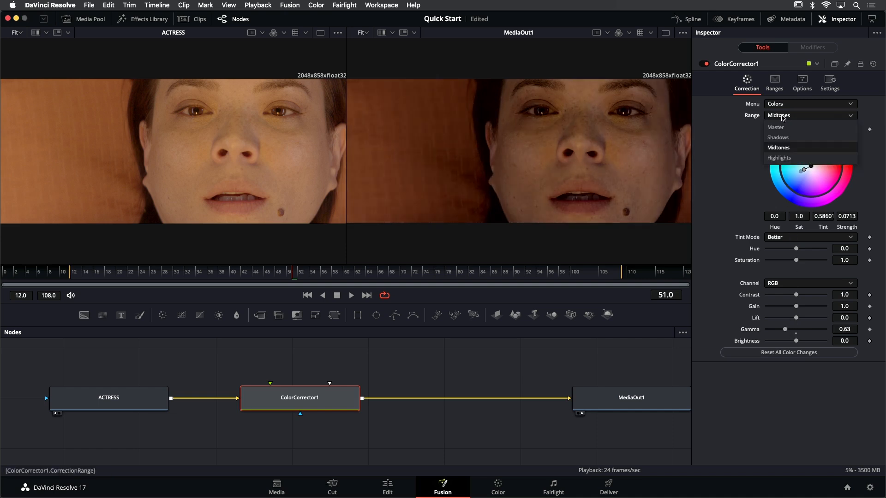
pyautogui.click(789, 159)
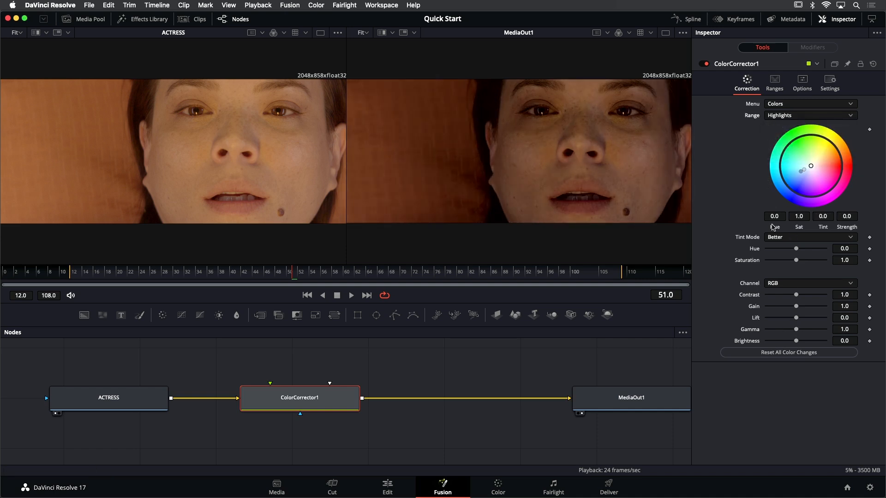
pyautogui.moveTo(801, 307); pyautogui.dragTo(810, 310)
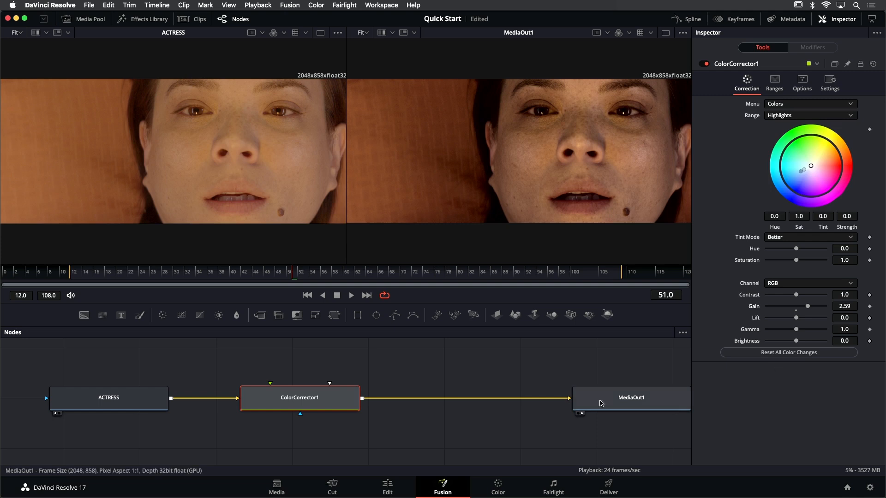
# Move ColorCorrector1 closer to ACTRESS and insert a Brightness/Contrast node on the connection between ColorCorrector1 and MediaOut1
pyautogui.moveTo(330, 401); pyautogui.dragTo(287, 401)
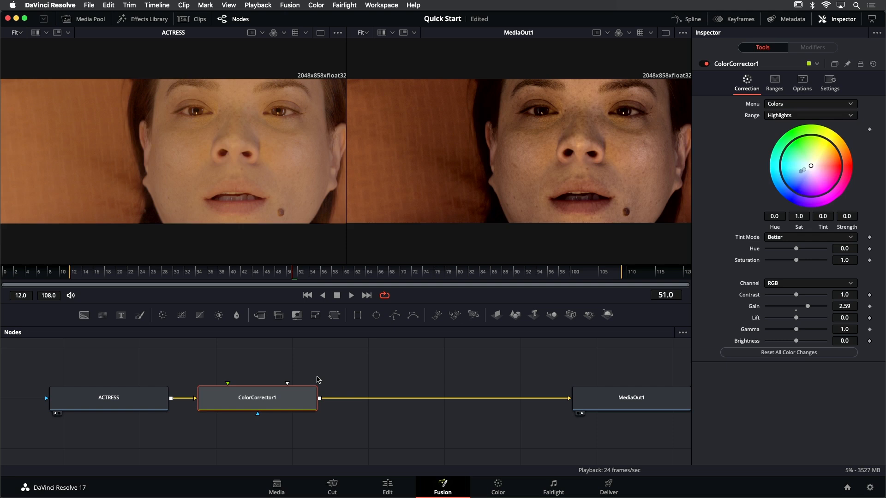
pyautogui.moveTo(281, 371); pyautogui.dragTo(181, 395)
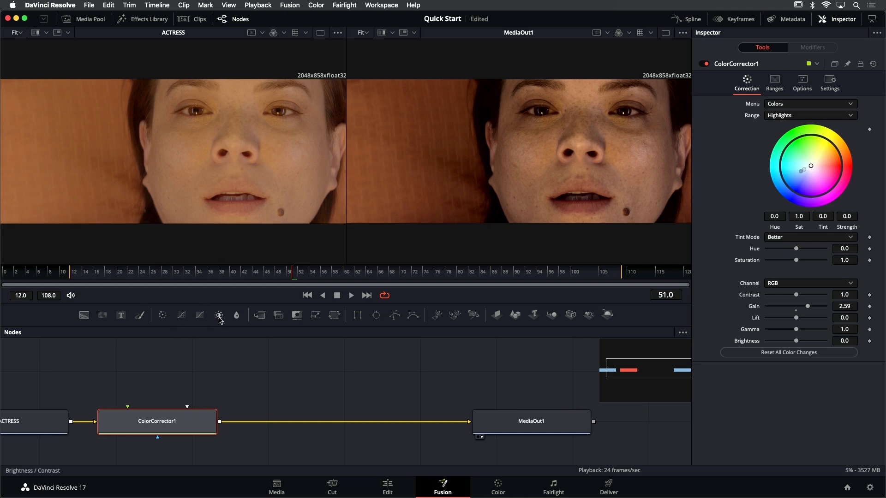
pyautogui.moveTo(220, 319); pyautogui.dragTo(319, 421)
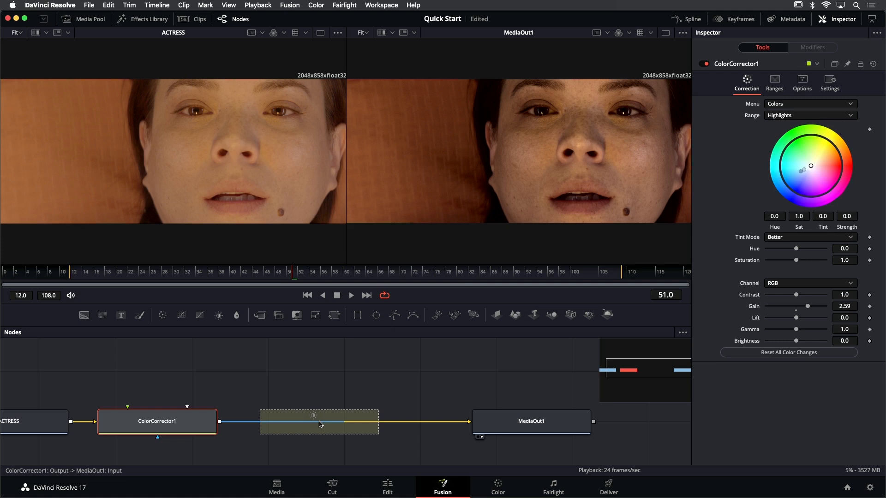
pyautogui.moveTo(320, 424)
pyautogui.mouseDown()
pyautogui.moveTo(318, 443)
pyautogui.moveTo(312, 409)
pyautogui.moveTo(312, 419)
pyautogui.mouseUp()
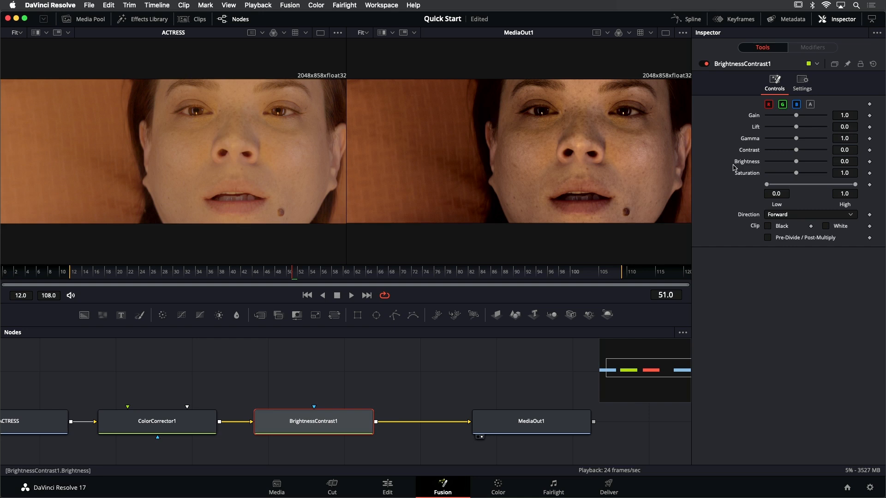
# Darken and desaturate the image with BrightnessContrast1 by setting its gain to 0.66, gamma to 0.8 and saturation to 0.8
pyautogui.moveTo(796, 116)
pyautogui.mouseDown()
pyautogui.moveTo(786, 120)
pyautogui.moveTo(794, 141)
pyautogui.moveTo(787, 118)
pyautogui.mouseUp()
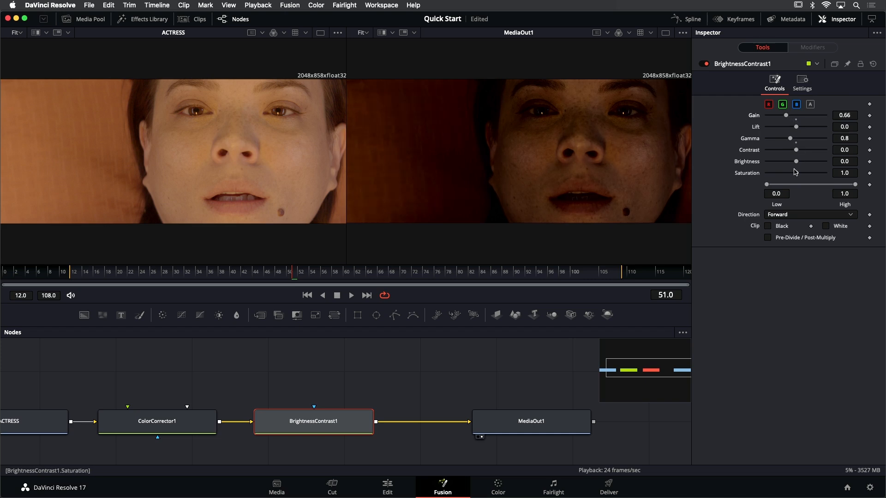
pyautogui.moveTo(797, 173); pyautogui.dragTo(826, 175)
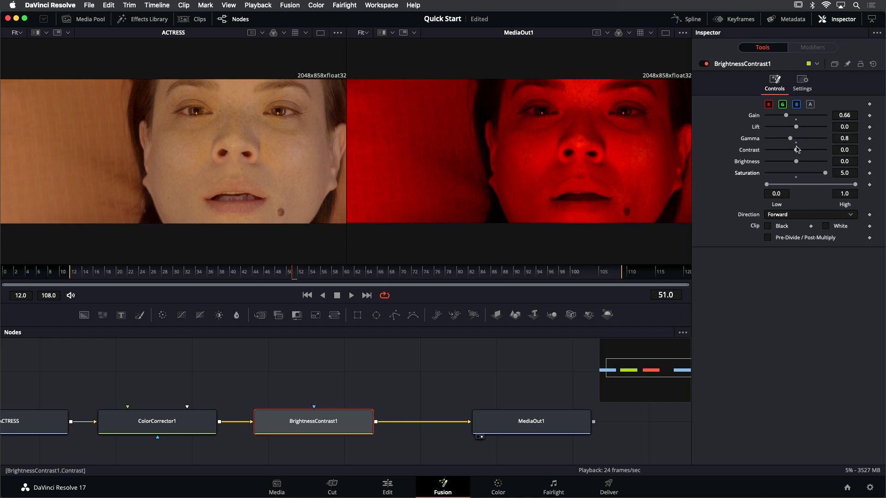
pyautogui.doubleClick(797, 174)
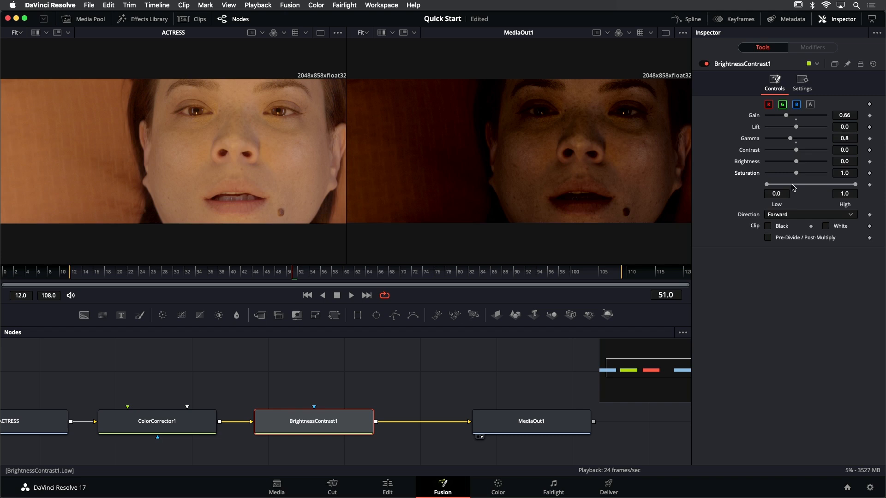
pyautogui.moveTo(795, 173); pyautogui.dragTo(767, 174)
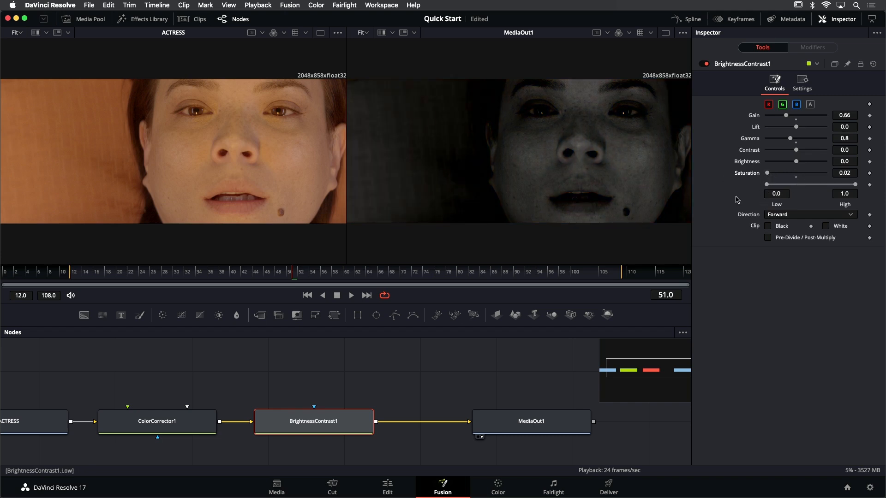
pyautogui.doubleClick(746, 173)
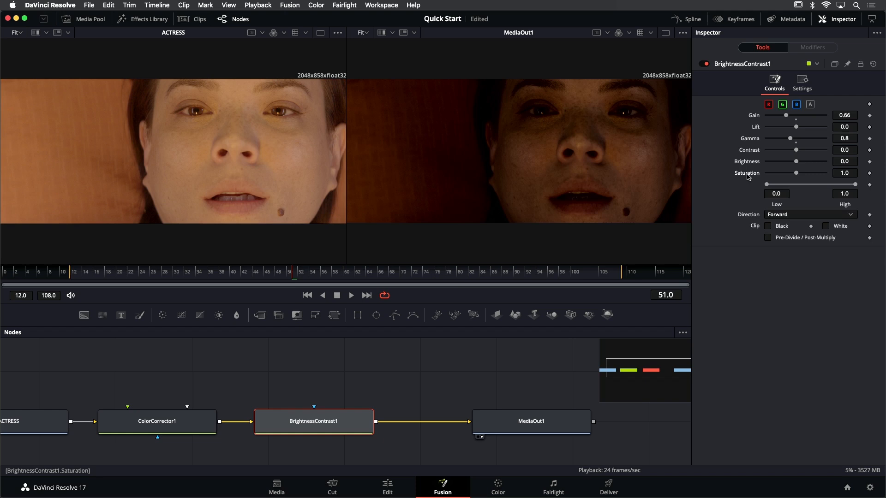
pyautogui.moveTo(796, 173); pyautogui.dragTo(789, 175)
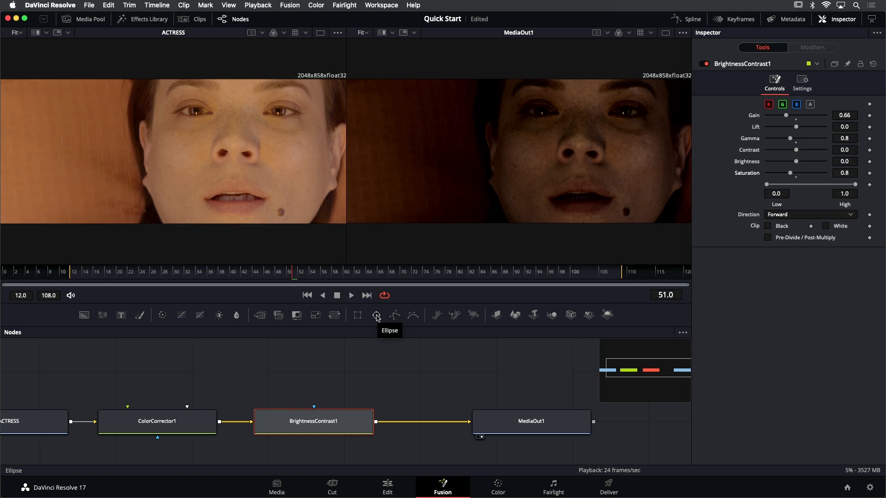
# Add an unconnected Ellipse mask node above BrightnessContrast1 and show it in the left viewer
pyautogui.moveTo(376, 317); pyautogui.dragTo(313, 358)
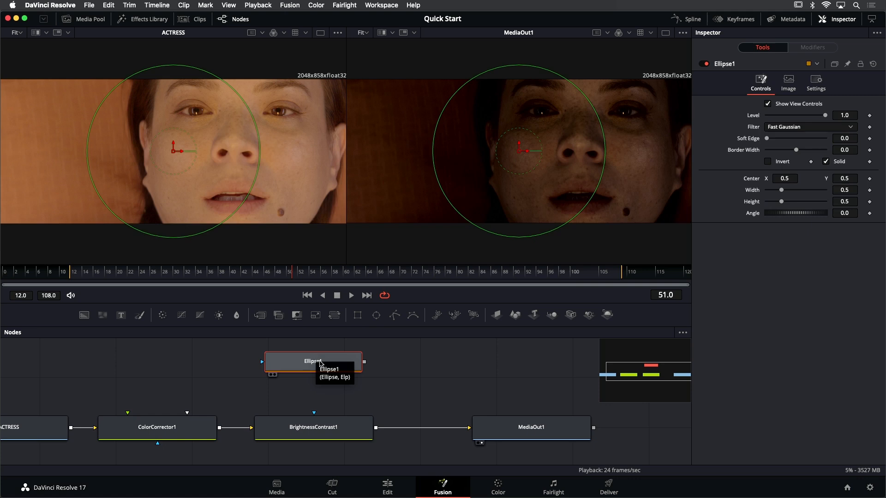
pyautogui.press('1')
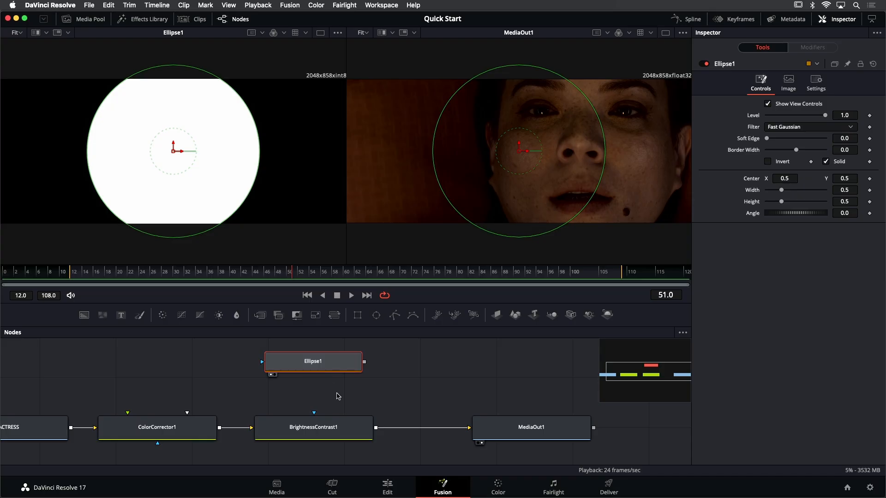
# Connect the Ellipse1 output to the Effect Mask input of BrightnessContrast1 and align Ellipse1 directly above that node
pyautogui.scroll(1, 292, 400)
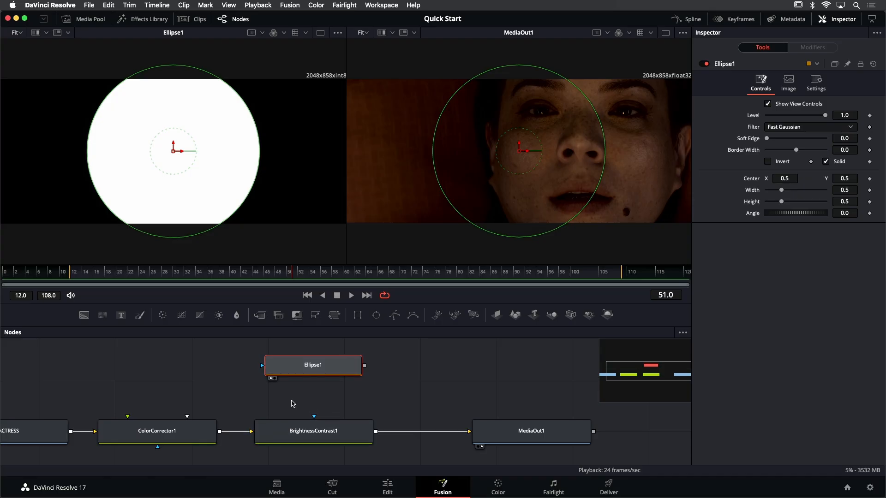
pyautogui.scroll(-5, 318, 398)
pyautogui.hscroll(-5, 318, 398)
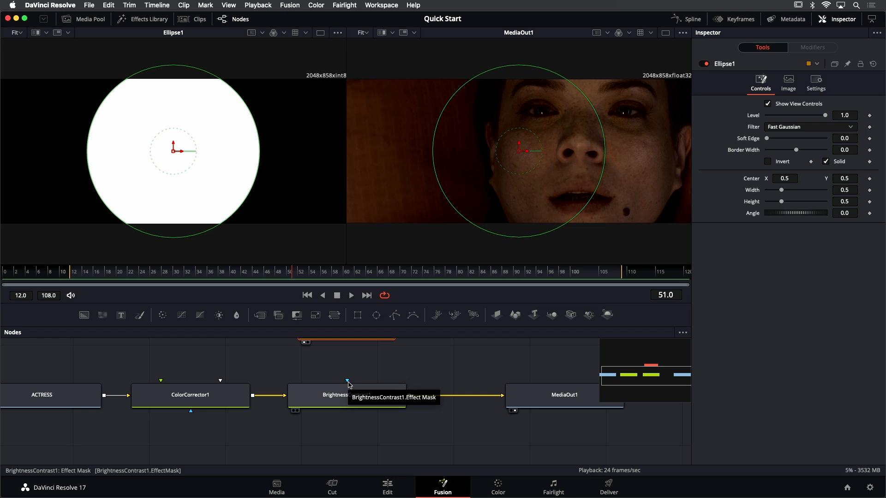
pyautogui.scroll(3, 362, 371)
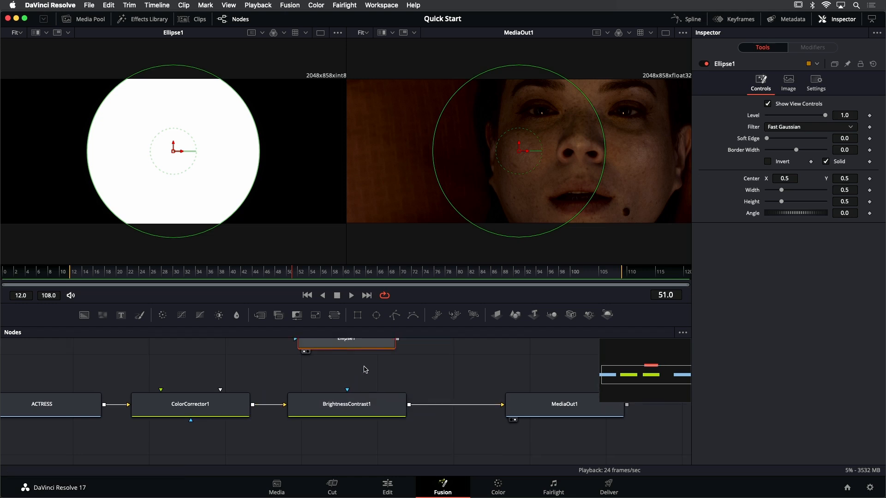
pyautogui.moveTo(358, 364)
pyautogui.mouseDown()
pyautogui.moveTo(359, 374)
pyautogui.moveTo(358, 367)
pyautogui.mouseUp()
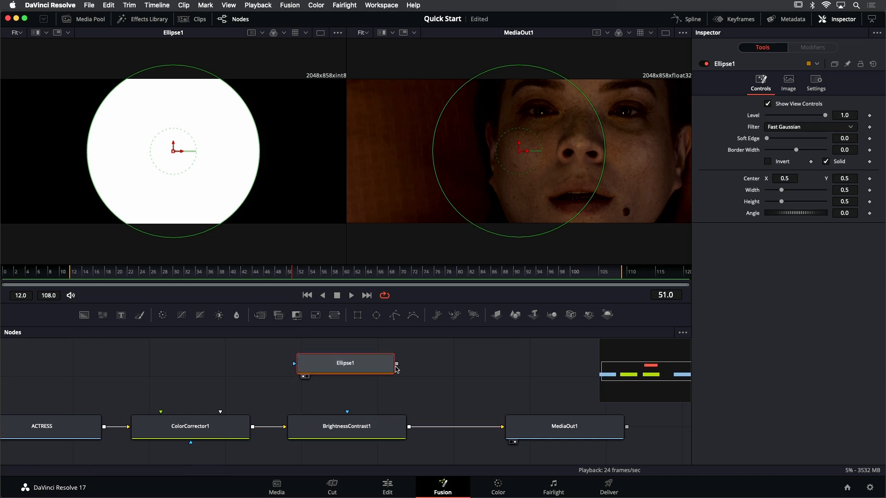
pyautogui.moveTo(397, 366); pyautogui.dragTo(348, 415)
pyautogui.moveTo(347, 414); pyautogui.dragTo(347, 412)
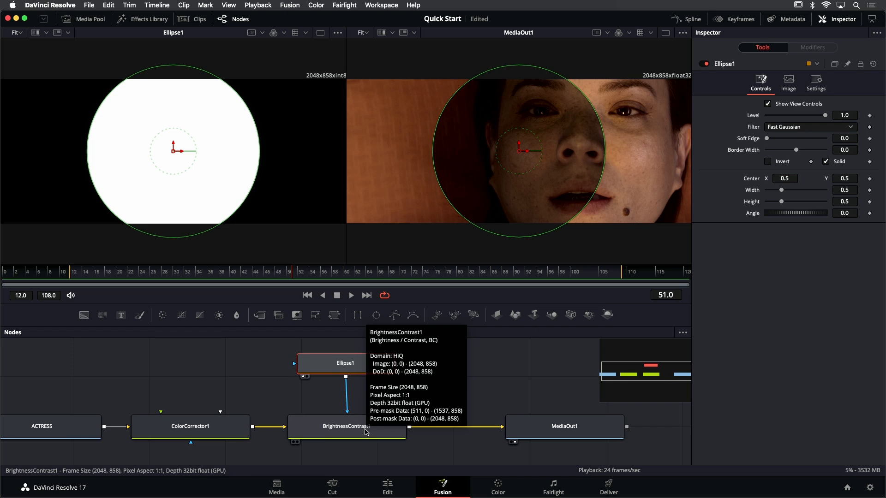
pyautogui.moveTo(324, 361); pyautogui.dragTo(326, 364)
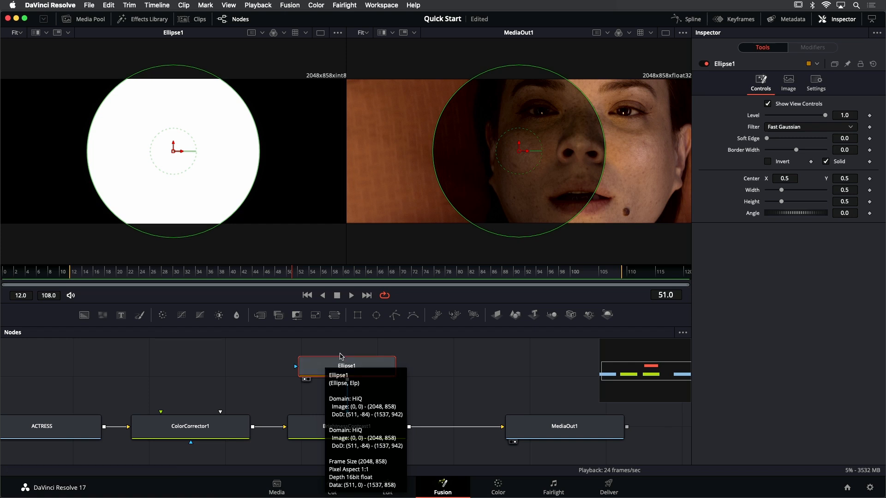
# Invert the Ellipse1 mask and center it over the actress's face at about X 0.658, Y 0.504
pyautogui.click(768, 162)
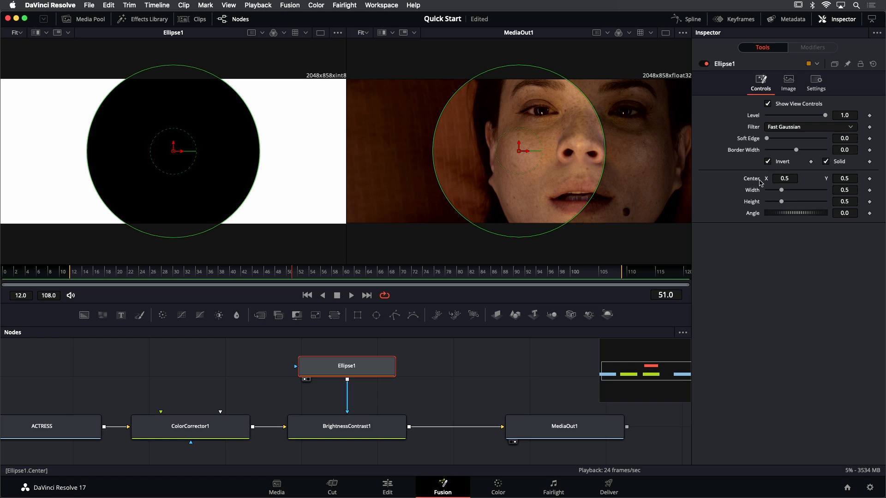
pyautogui.moveTo(784, 179); pyautogui.dragTo(851, 179)
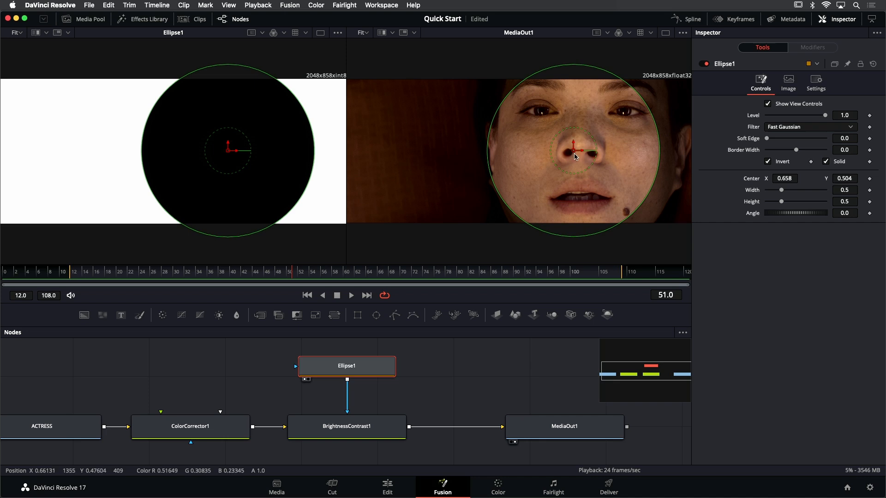
# Fit the Ellipse1 mask around the face, centered at about X 0.683, Y 0.542, about 0.558 wide and 0.706 high, with soft edge 0.2
pyautogui.moveTo(574, 157)
pyautogui.mouseDown()
pyautogui.moveTo(484, 143)
pyautogui.moveTo(576, 146)
pyautogui.moveTo(548, 161)
pyautogui.moveTo(623, 152)
pyautogui.moveTo(574, 141)
pyautogui.moveTo(583, 149)
pyautogui.mouseUp()
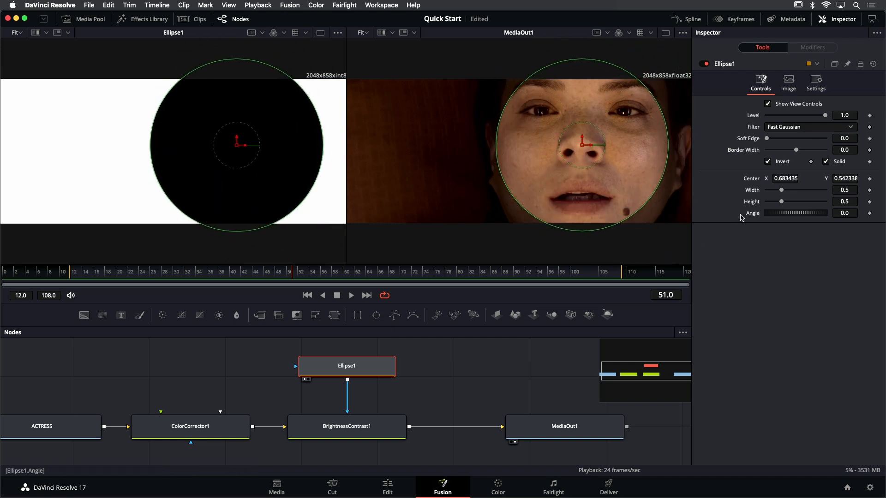
pyautogui.moveTo(781, 190)
pyautogui.mouseDown()
pyautogui.moveTo(778, 202)
pyautogui.moveTo(772, 192)
pyautogui.mouseUp()
pyautogui.moveTo(619, 150); pyautogui.dragTo(662, 146)
pyautogui.moveTo(591, 206); pyautogui.dragTo(609, 272)
pyautogui.moveTo(663, 161); pyautogui.dragTo(678, 162)
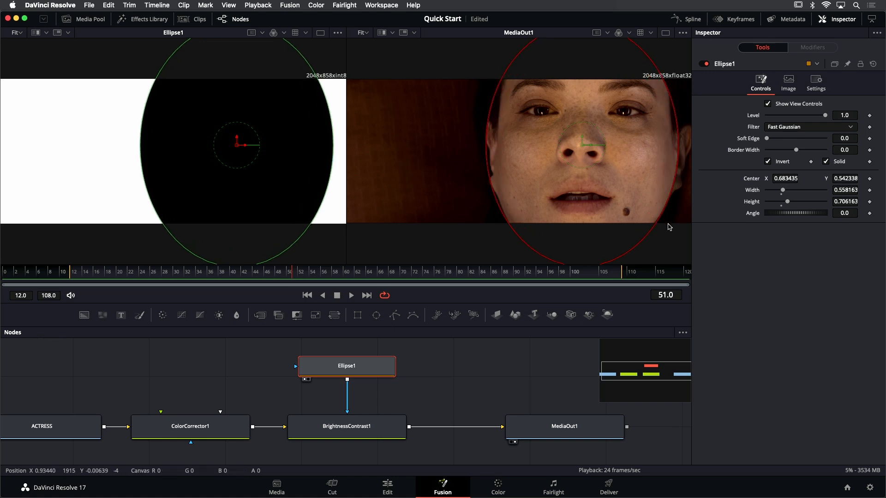
pyautogui.press('super+s')
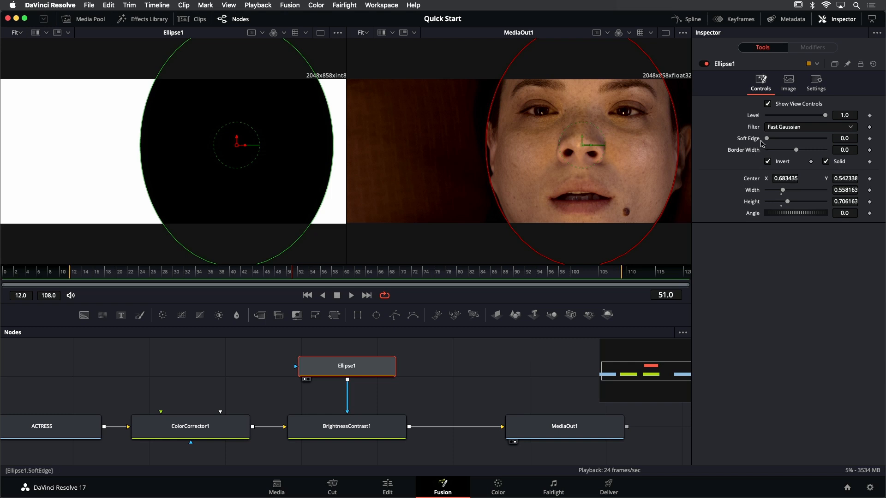
pyautogui.moveTo(766, 139); pyautogui.dragTo(825, 139)
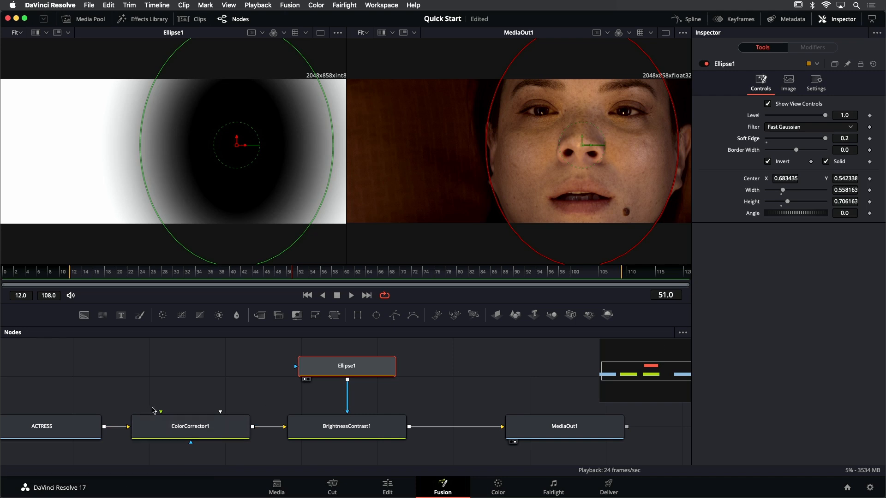
# Spread out the node graph by moving ACTRESS farther left and MediaOut1 farther right, nudging ColorCorrector1 slightly left
pyautogui.scroll(-1, 194, 384)
pyautogui.scroll(-4, 194, 388)
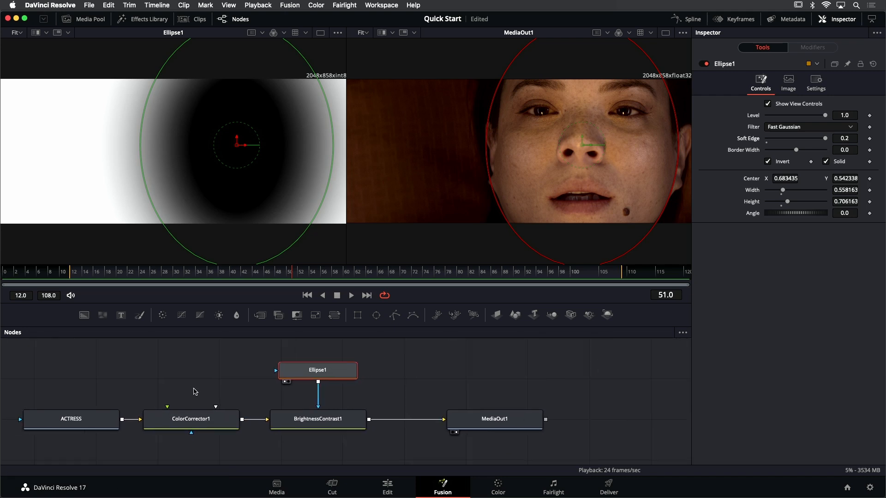
pyautogui.moveTo(192, 380); pyautogui.dragTo(219, 360)
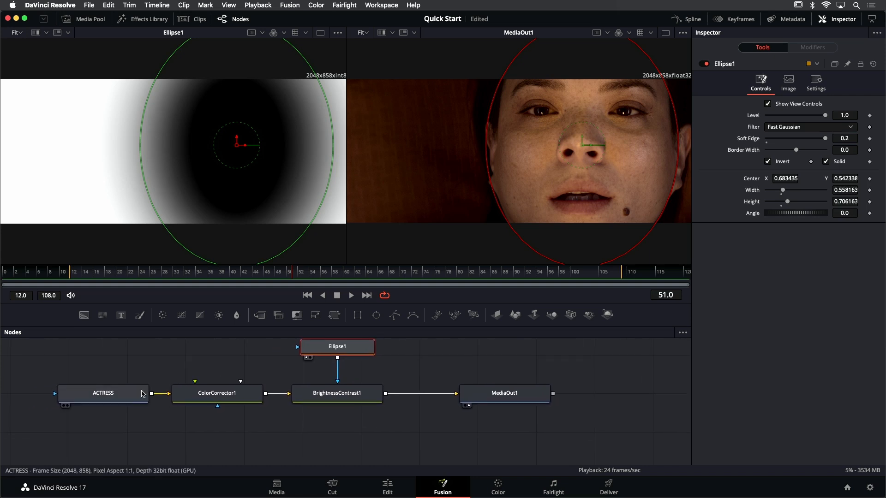
pyautogui.moveTo(157, 360); pyautogui.dragTo(157, 374)
pyautogui.moveTo(119, 411); pyautogui.dragTo(101, 410)
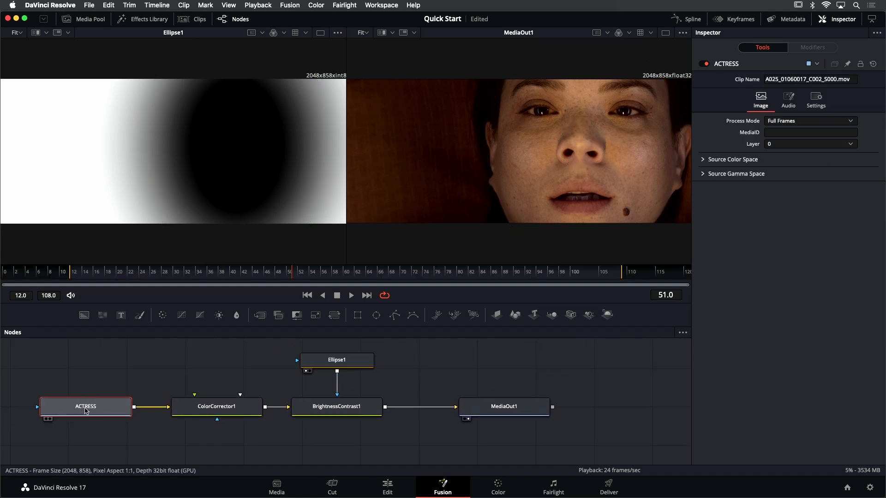
pyautogui.moveTo(228, 411); pyautogui.dragTo(226, 410)
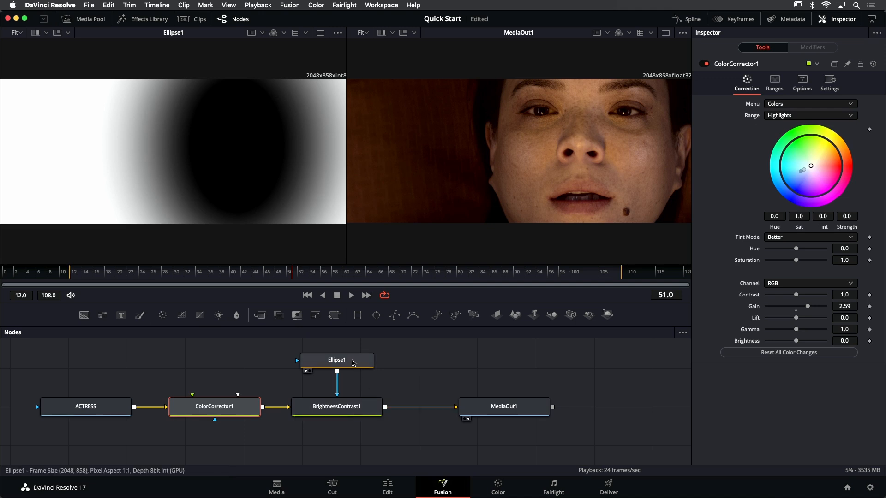
pyautogui.click(353, 364)
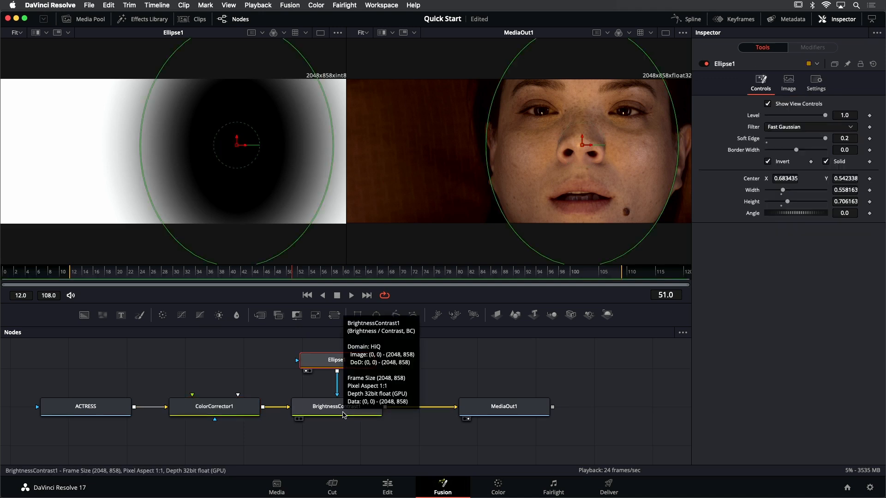
pyautogui.moveTo(465, 410); pyautogui.dragTo(495, 410)
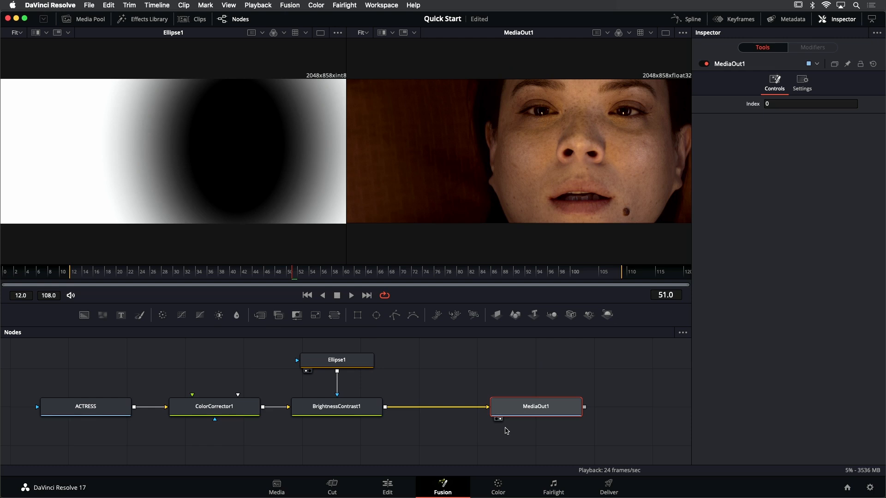
# Check the graded clip in the Edit page timeline and return to the Fusion composition
pyautogui.hotkey('shift', '4')
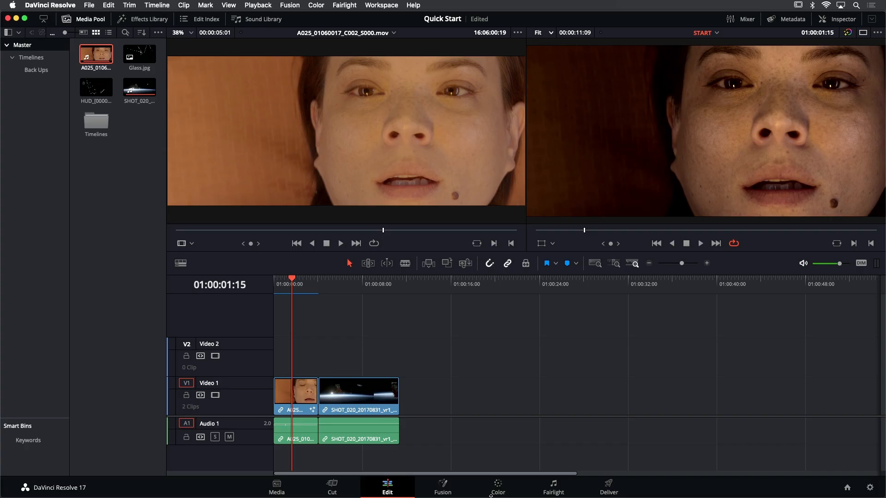
pyautogui.hotkey('shift', '5')
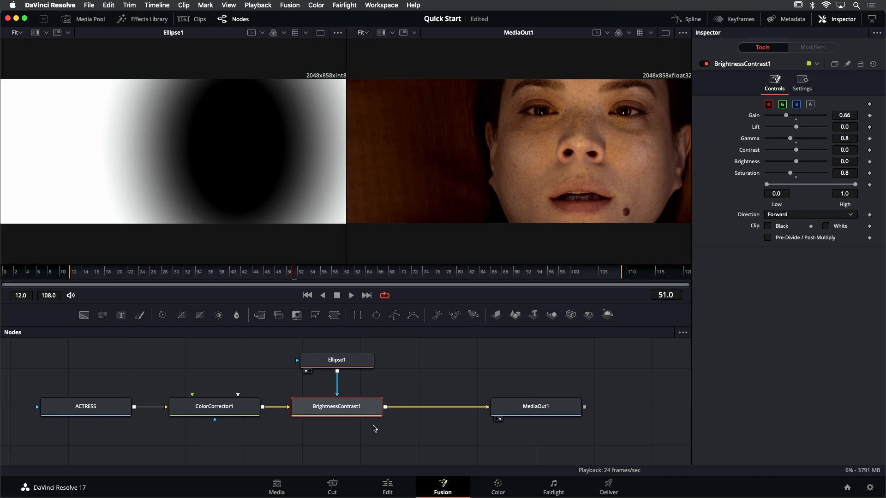
# Move MediaOut1 farther right to widen the gap after BrightnessContrast1
pyautogui.moveTo(429, 383); pyautogui.dragTo(357, 390)
pyautogui.moveTo(462, 413); pyautogui.dragTo(603, 413)
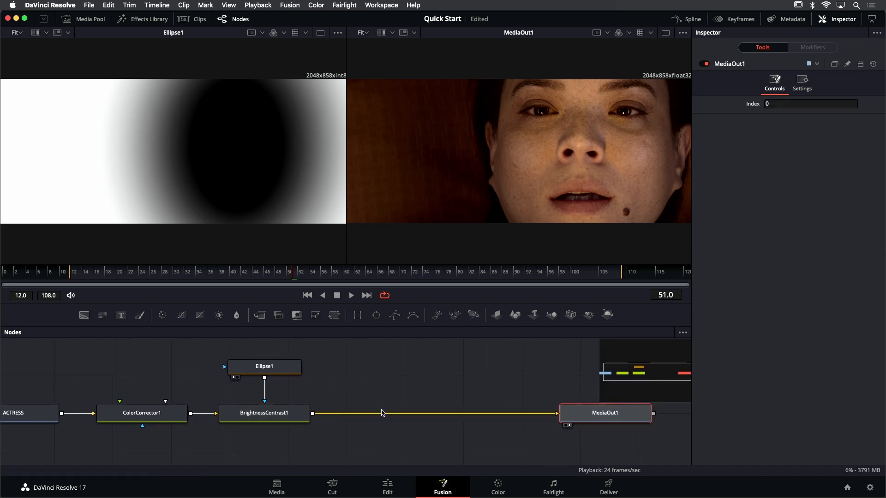
pyautogui.scroll(-3, 381, 400)
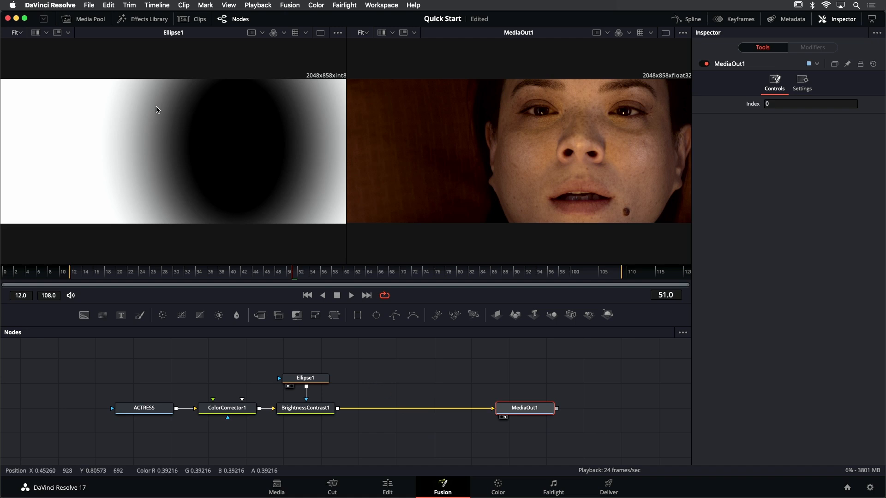
pyautogui.click(82, 21)
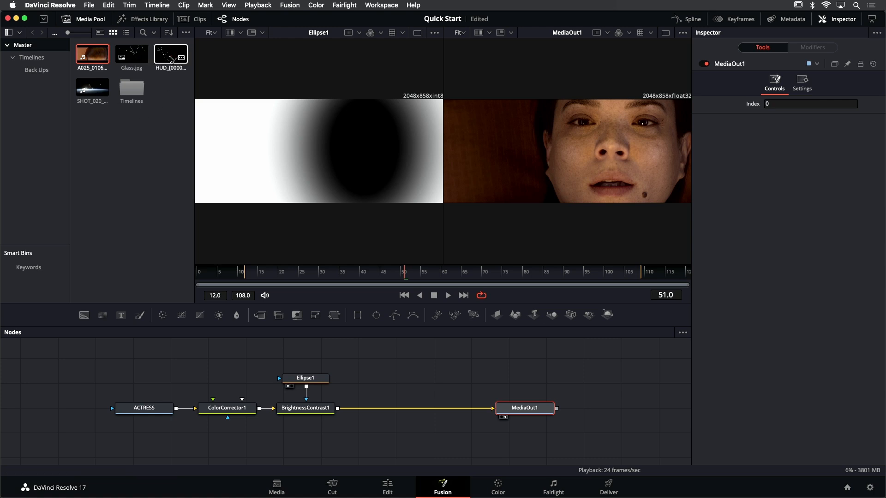
pyautogui.moveTo(170, 54); pyautogui.dragTo(384, 357)
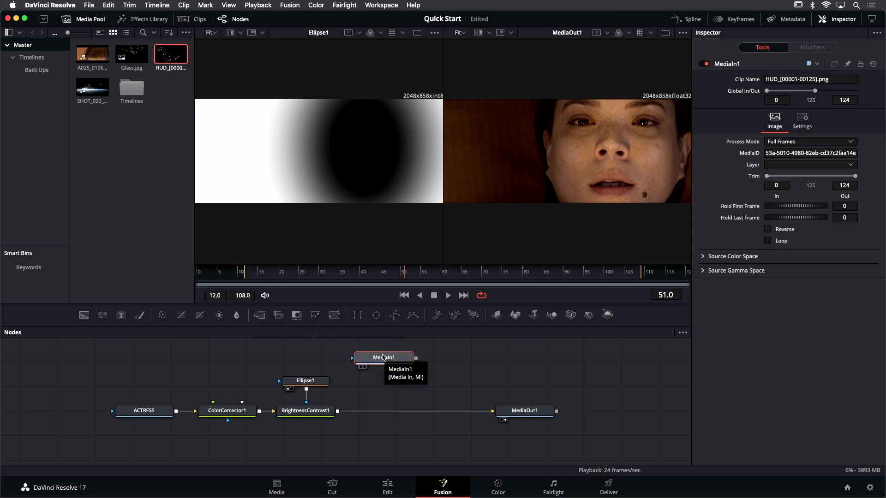
pyautogui.click(83, 19)
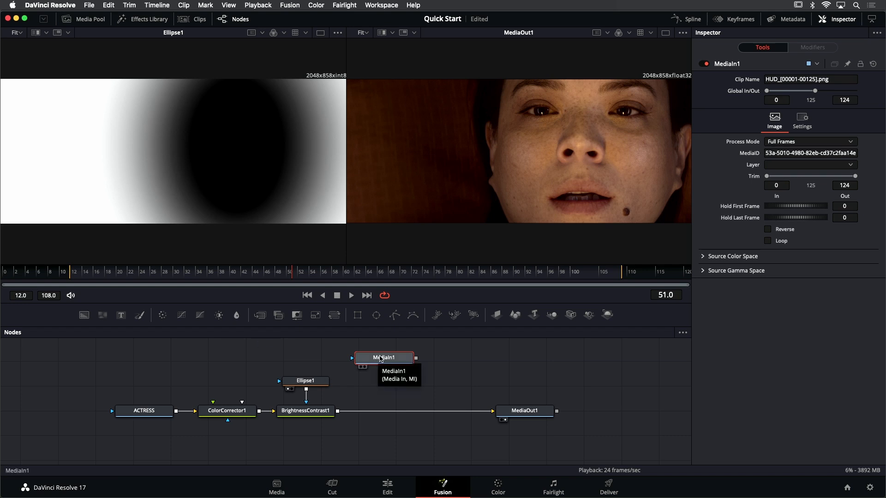
pyautogui.press('F2')
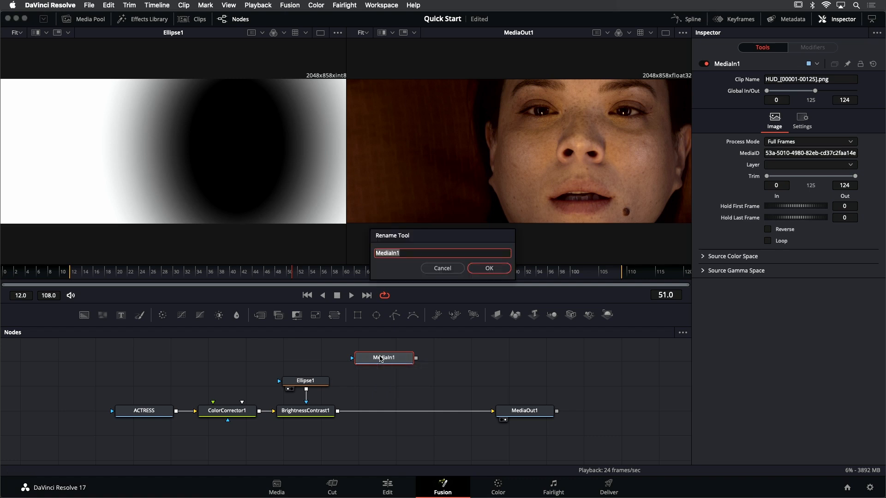
pyautogui.write('HUD')
pyautogui.press('Return')
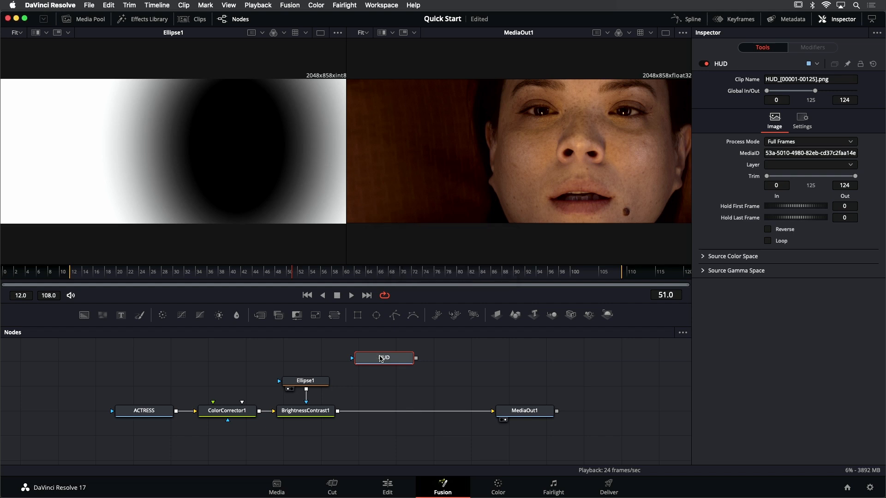
# Show the HUD node in the left viewer, inspect its alpha channel and return the viewer to color
pyautogui.press('1')
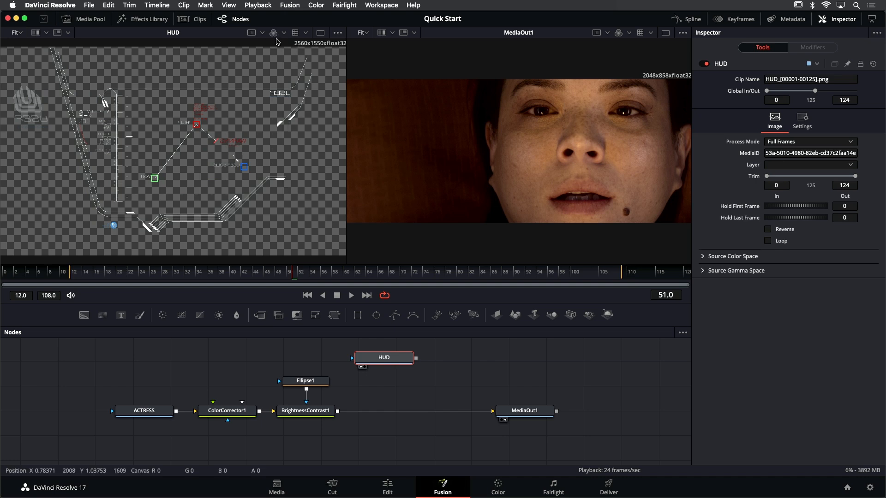
pyautogui.click(285, 33)
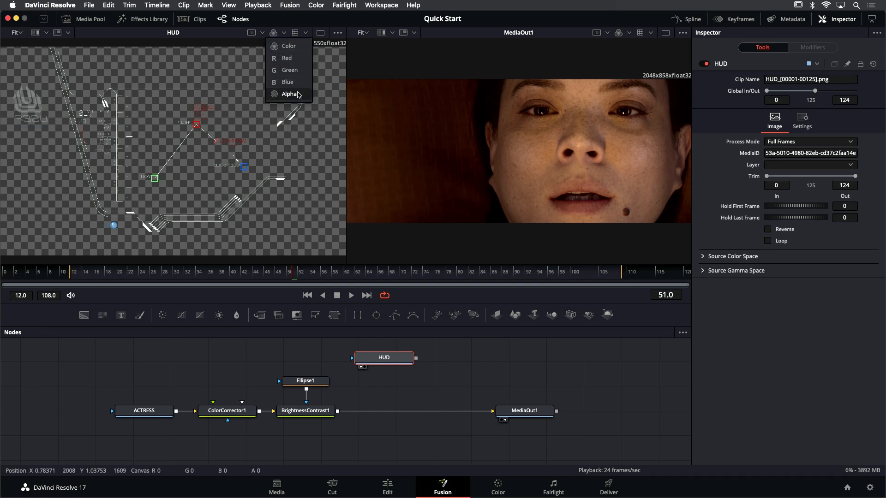
pyautogui.click(298, 96)
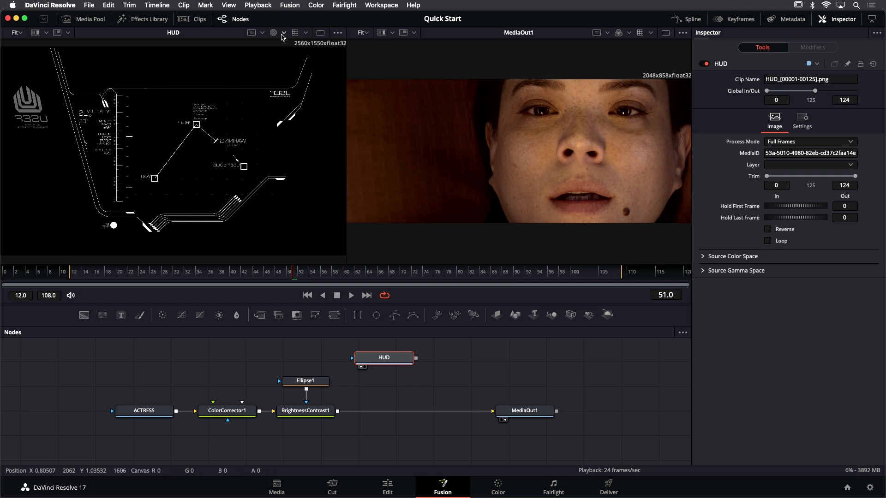
pyautogui.press('c')
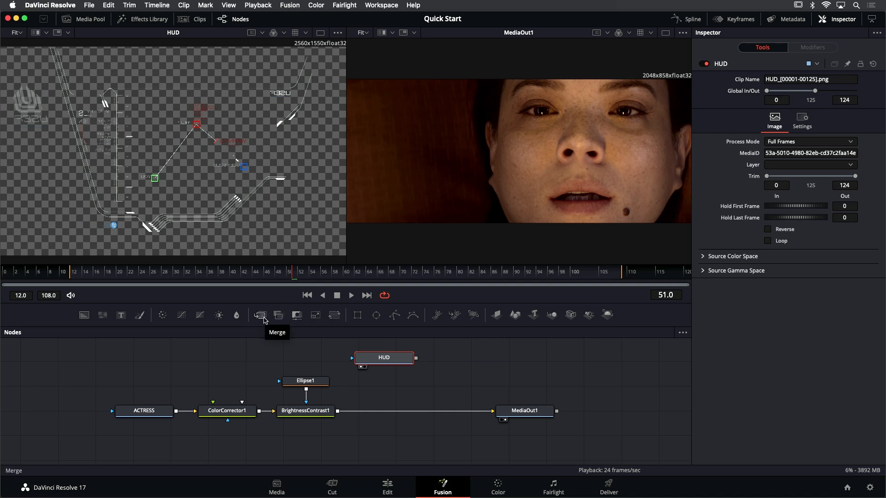
# Insert a Merge node between BrightnessContrast1 and MediaOut1 and connect the HUD output to its Foreground input
pyautogui.moveTo(265, 318); pyautogui.dragTo(398, 413)
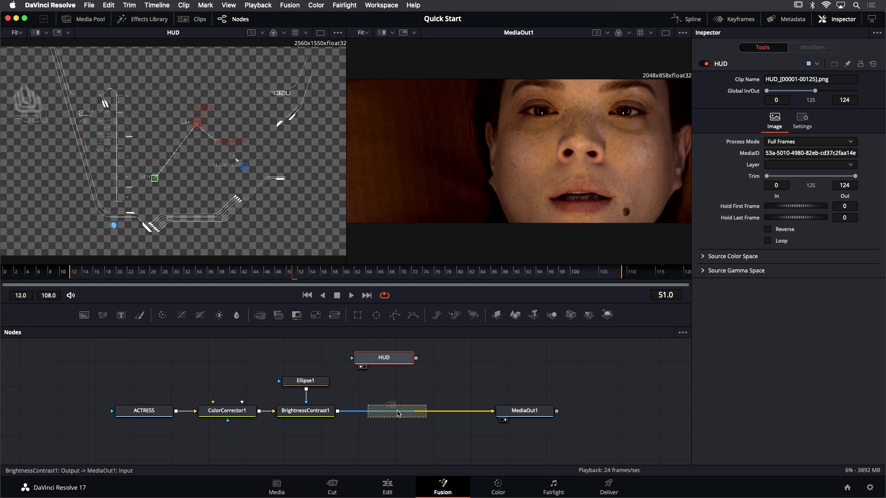
pyautogui.moveTo(398, 413); pyautogui.dragTo(399, 413)
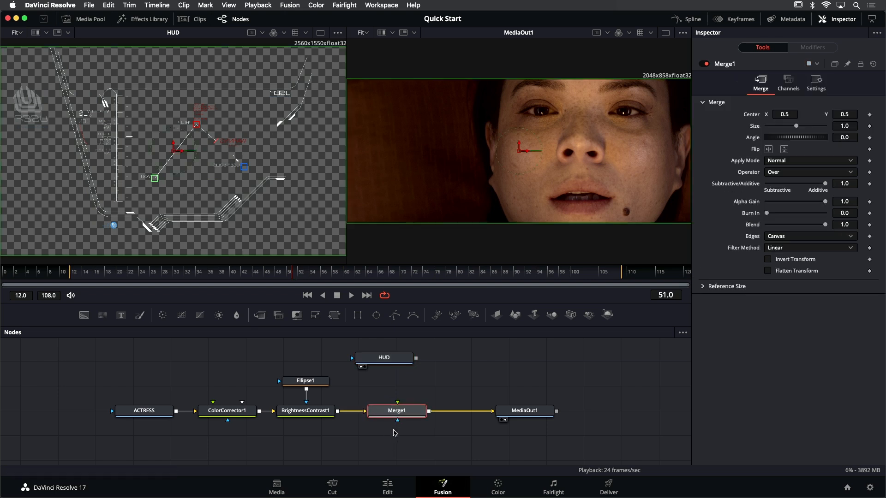
pyautogui.scroll(4, 395, 426)
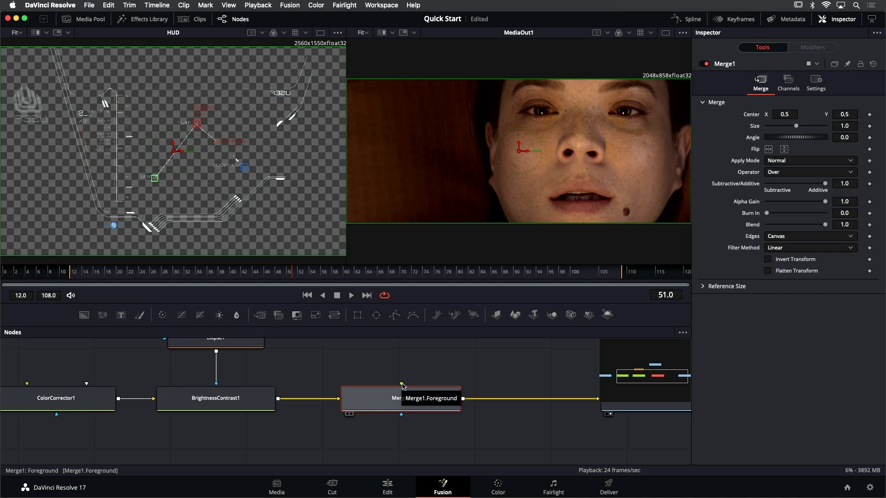
pyautogui.scroll(5, 427, 382)
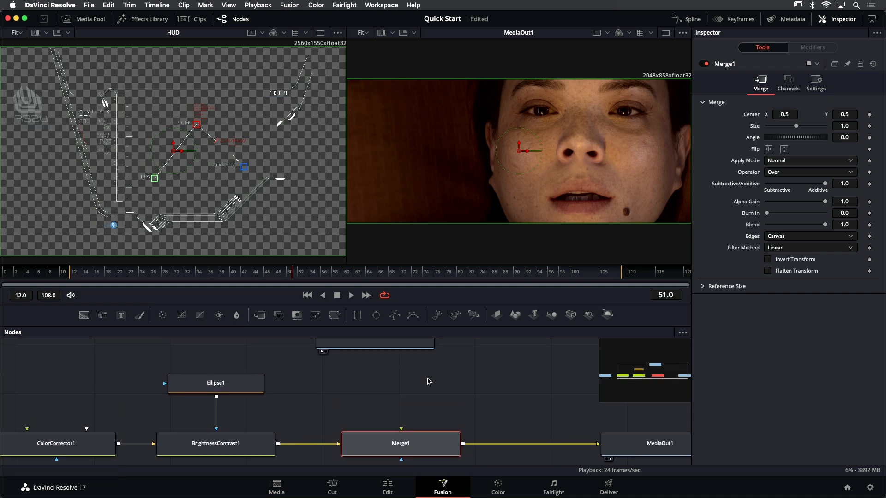
pyautogui.scroll(2, 429, 381)
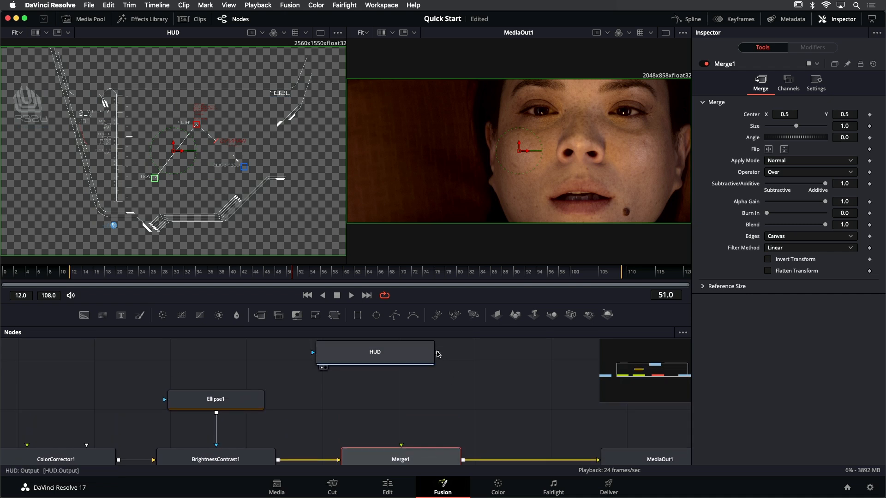
pyautogui.moveTo(437, 354); pyautogui.dragTo(401, 450)
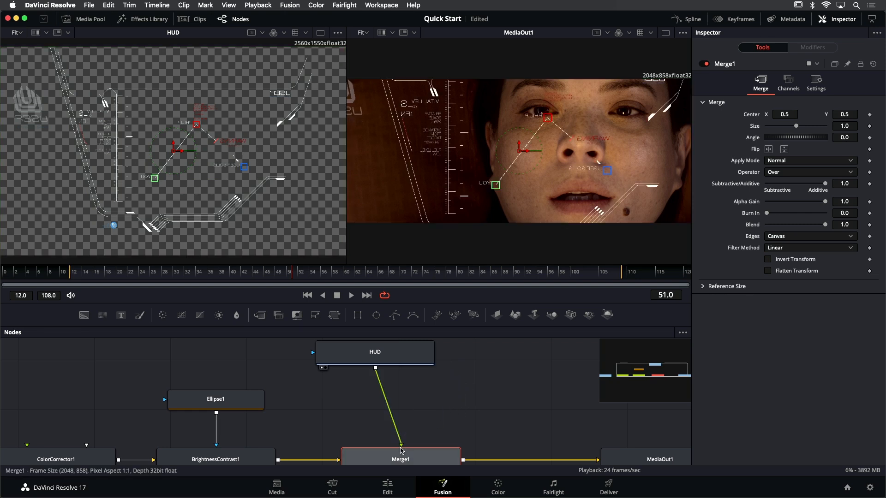
# Align the HUD node directly above Merge1 and move MediaOut1 farther right to leave room after the merge
pyautogui.moveTo(404, 364); pyautogui.dragTo(429, 389)
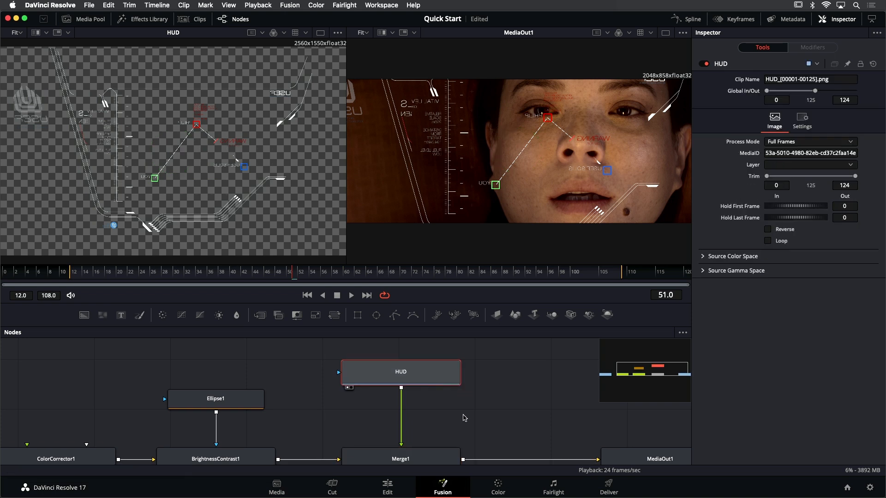
pyautogui.scroll(-2, 459, 417)
pyautogui.scroll(-1, 459, 417)
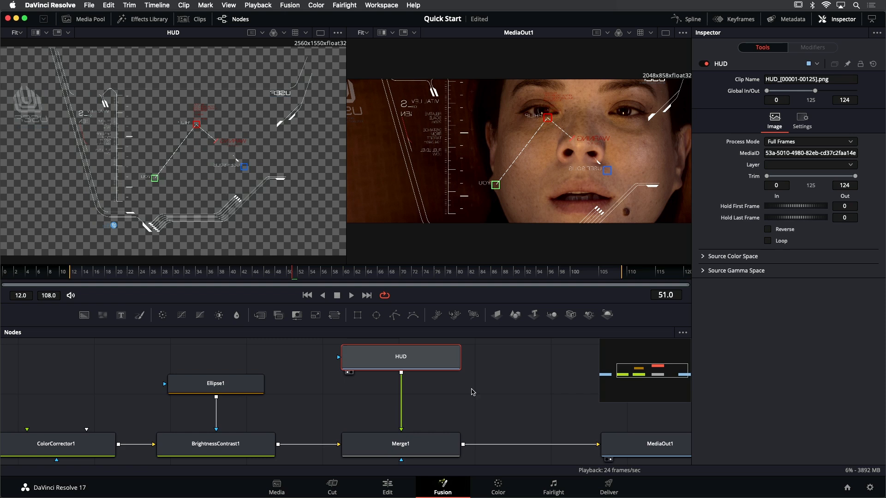
pyautogui.scroll(-2, 478, 392)
pyautogui.scroll(-2, 490, 394)
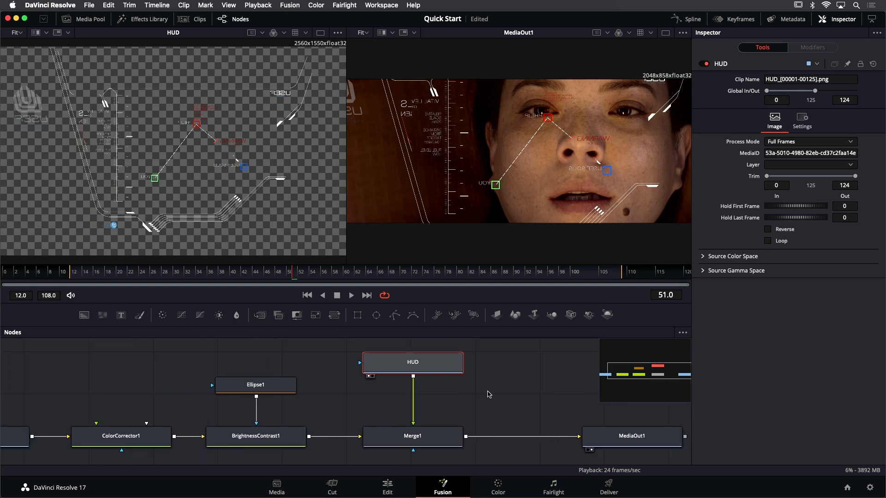
pyautogui.hscroll(5, 517, 397)
pyautogui.click(506, 438)
pyautogui.moveTo(506, 438); pyautogui.dragTo(587, 439)
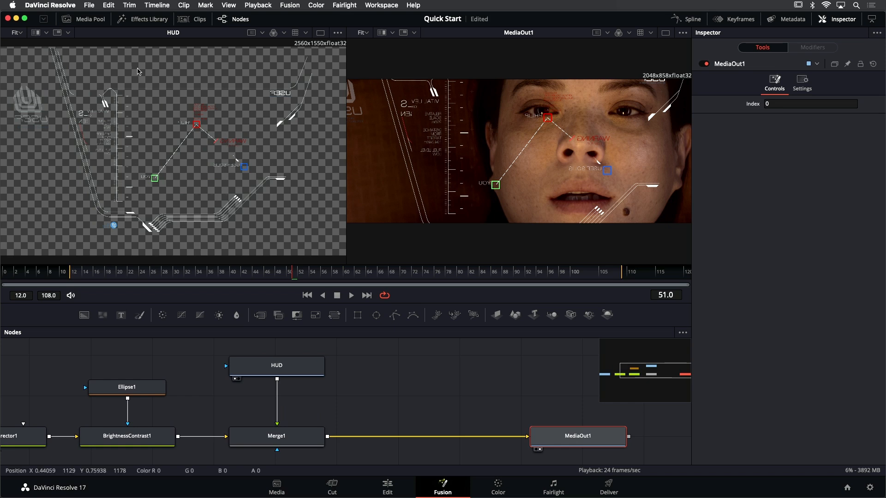
# Add Glass.jpg from the media pool as an unconnected node beside HUD, above the gap between Merge1 and MediaOut1
pyautogui.click(92, 18)
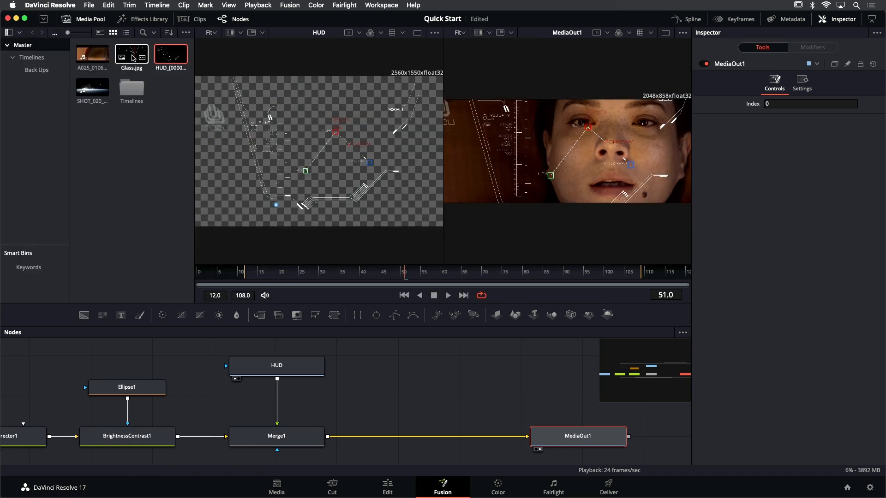
pyautogui.moveTo(131, 55); pyautogui.dragTo(422, 364)
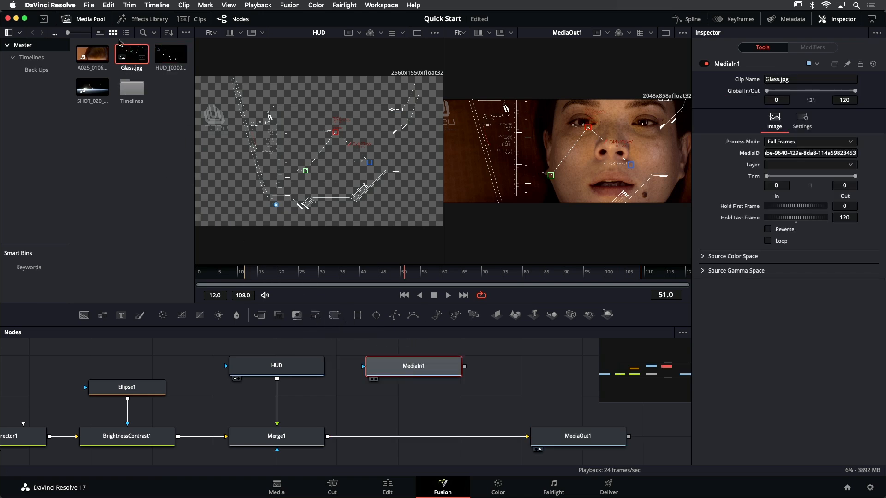
# Rename the Glass.jpg node to GLASS and inspect its alpha channel in the left viewer, returning the viewer to color
pyautogui.click(96, 24)
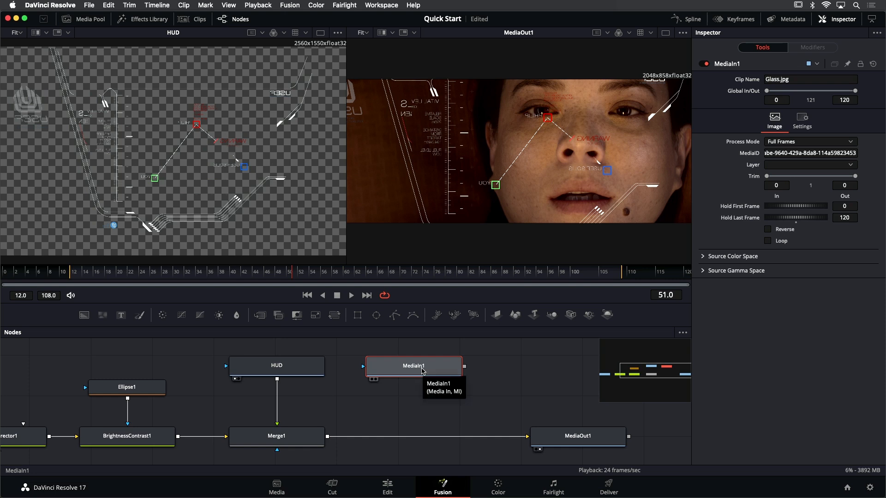
pyautogui.press('1')
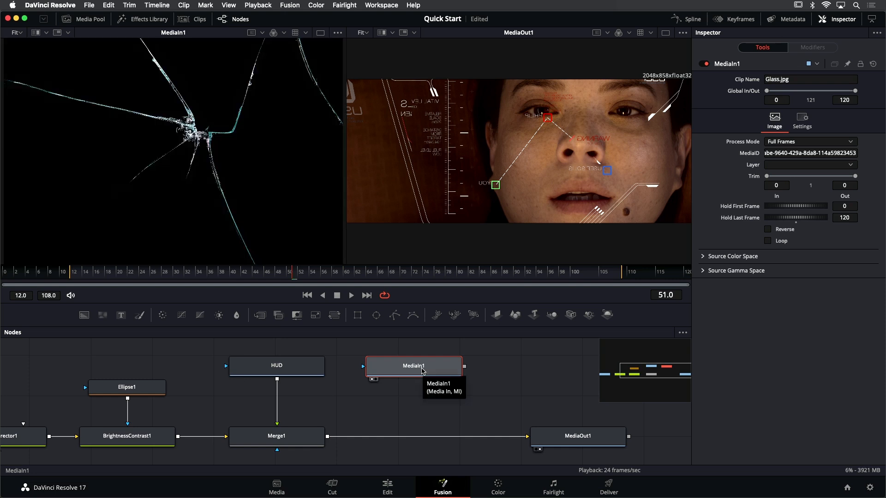
pyautogui.press('F2')
pyautogui.write('GLASS')
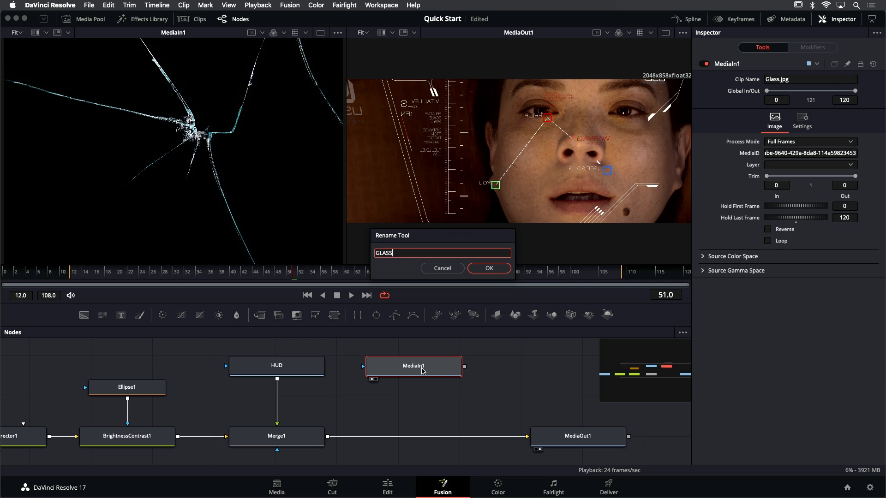
pyautogui.press('Return')
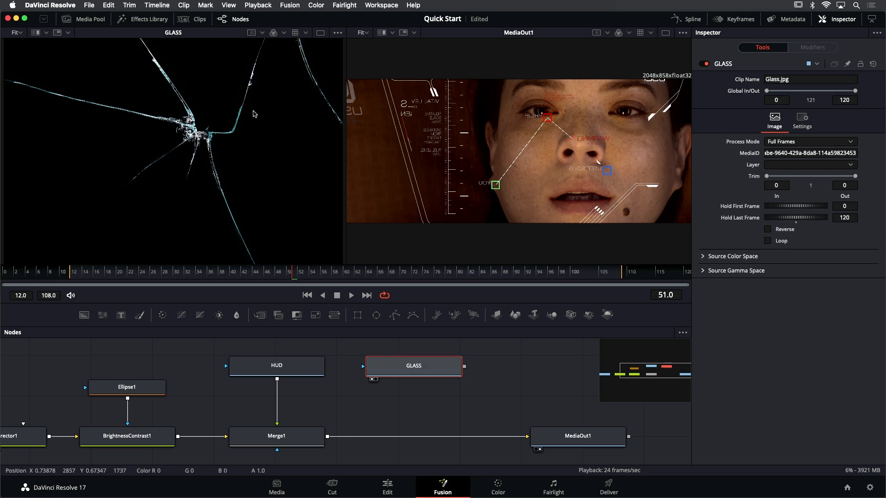
pyautogui.click(273, 34)
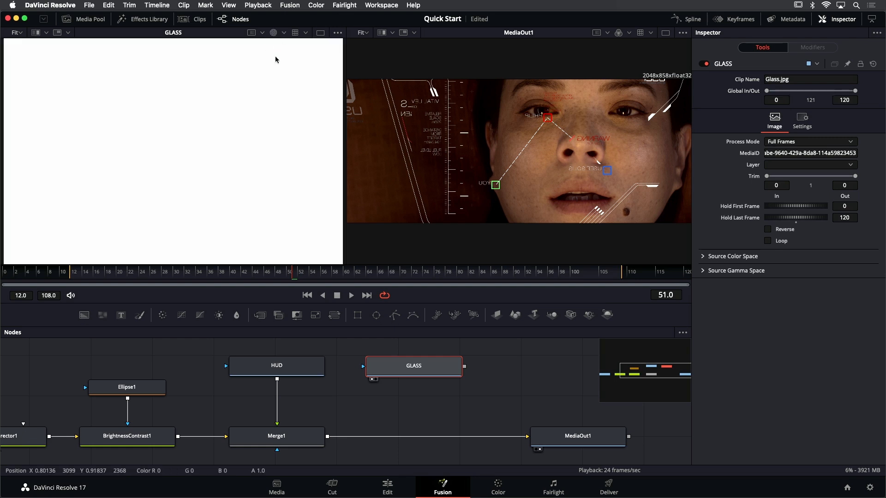
pyautogui.click(273, 33)
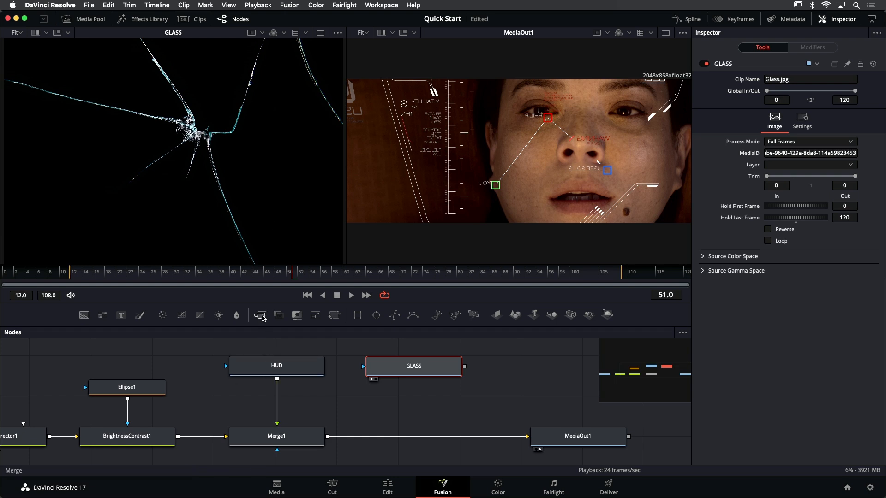
# Insert a Merge node between Merge1 and MediaOut1 and connect the GLASS output to its Foreground input
pyautogui.moveTo(262, 318); pyautogui.dragTo(414, 437)
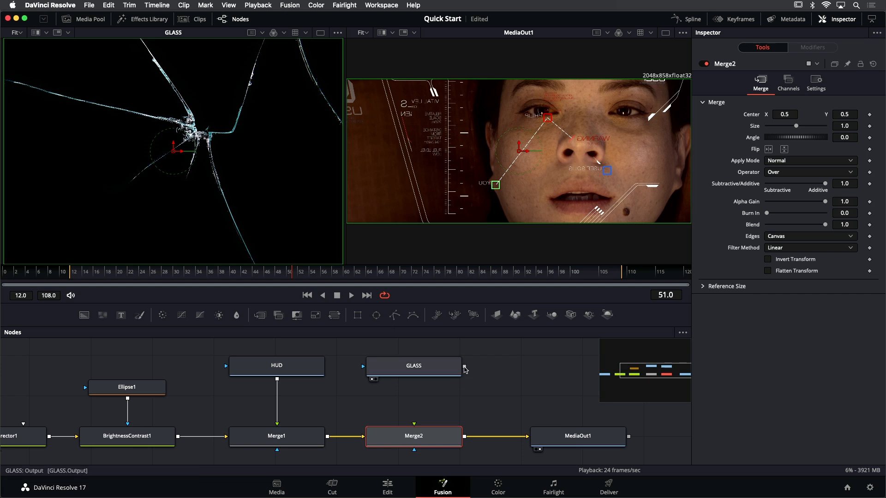
pyautogui.moveTo(464, 368); pyautogui.dragTo(412, 431)
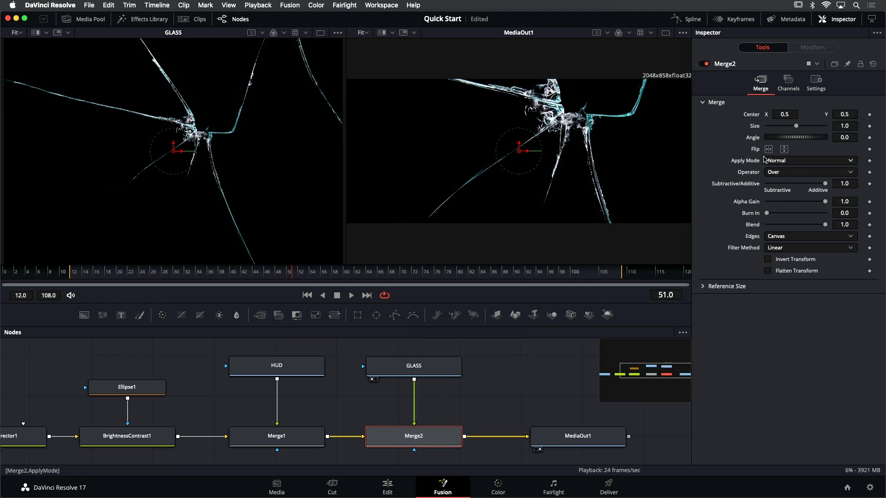
# Set the apply mode of the glass merge to Screen and reduce its blend to 0.866
pyautogui.click(789, 162)
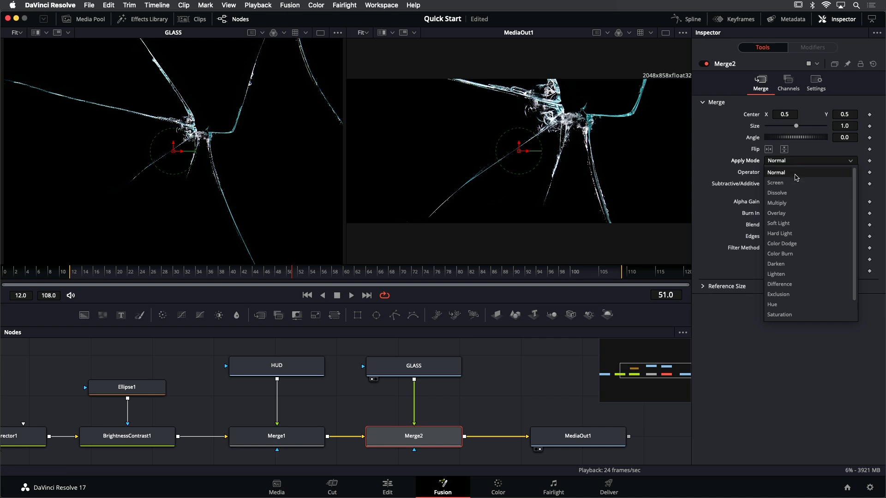
pyautogui.click(783, 186)
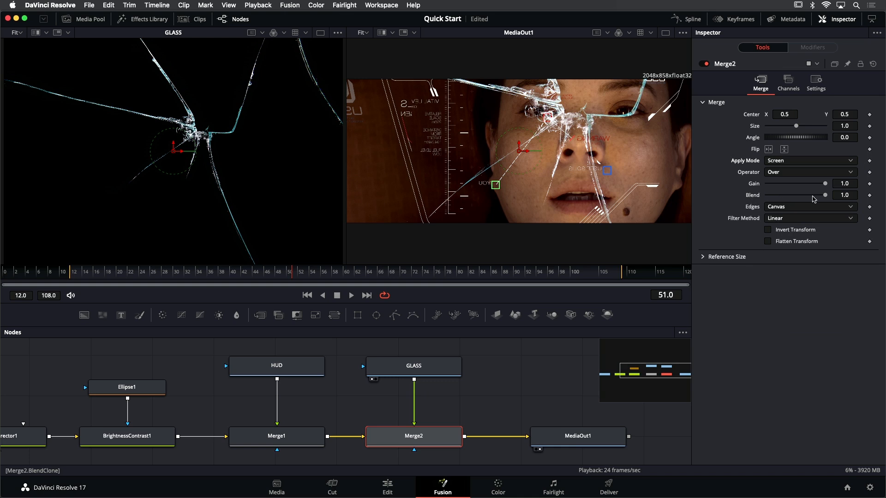
pyautogui.moveTo(827, 195); pyautogui.dragTo(817, 196)
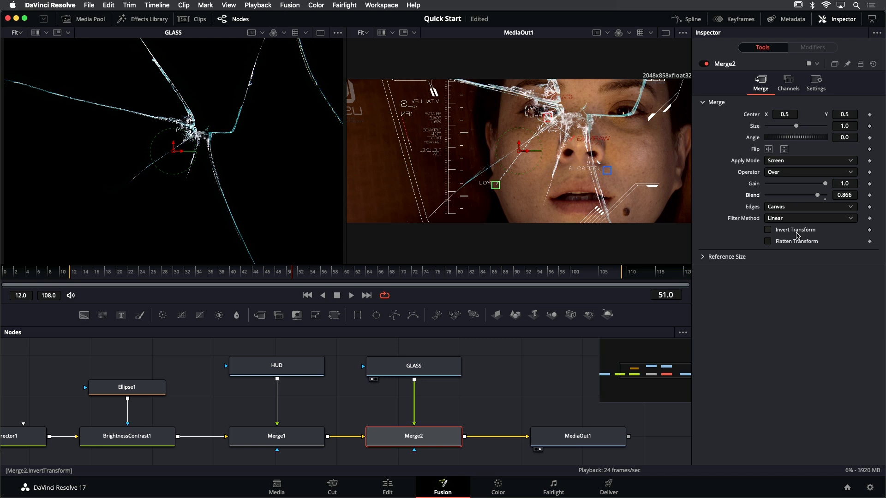
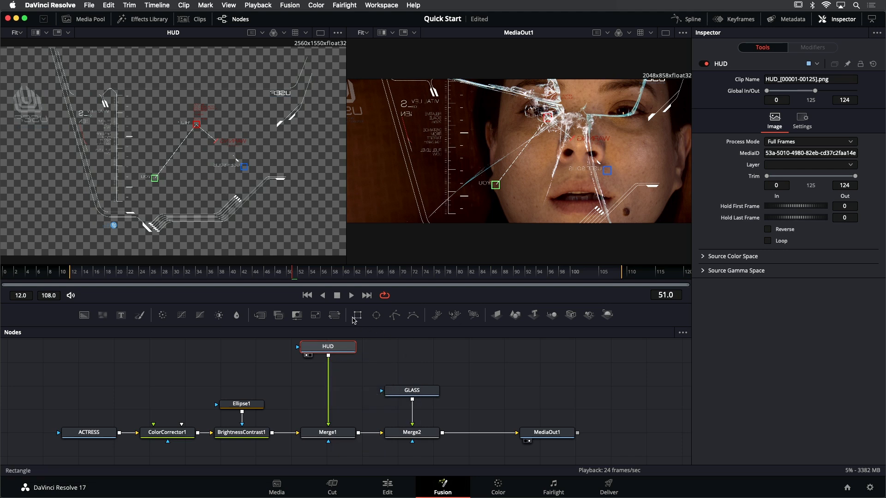
# Insert a Transform node between HUD and Merge1, set its size to 0.7, and move its center to about X 0.622, Y 0.509
pyautogui.moveTo(336, 317); pyautogui.dragTo(328, 379)
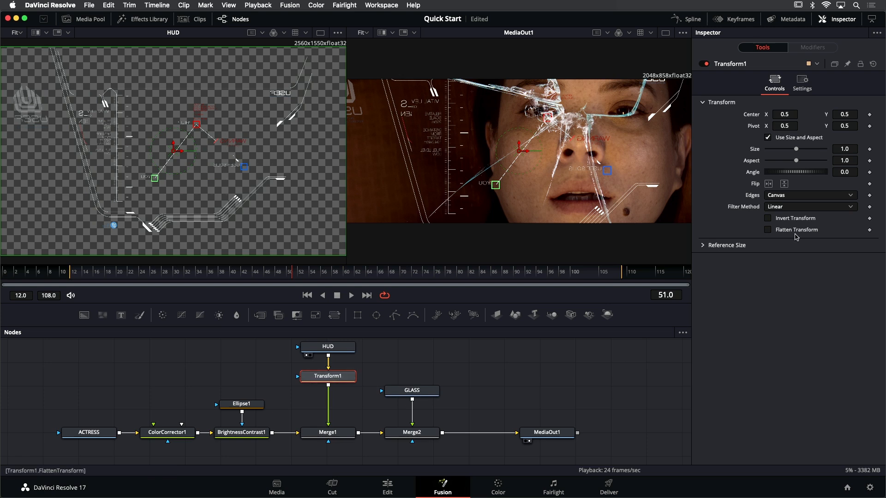
pyautogui.moveTo(796, 152); pyautogui.dragTo(788, 151)
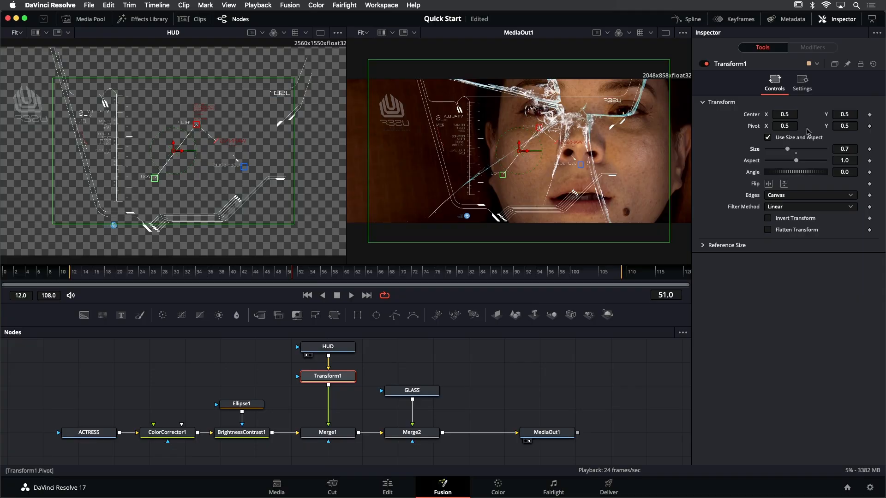
pyautogui.moveTo(517, 156); pyautogui.dragTo(572, 152)
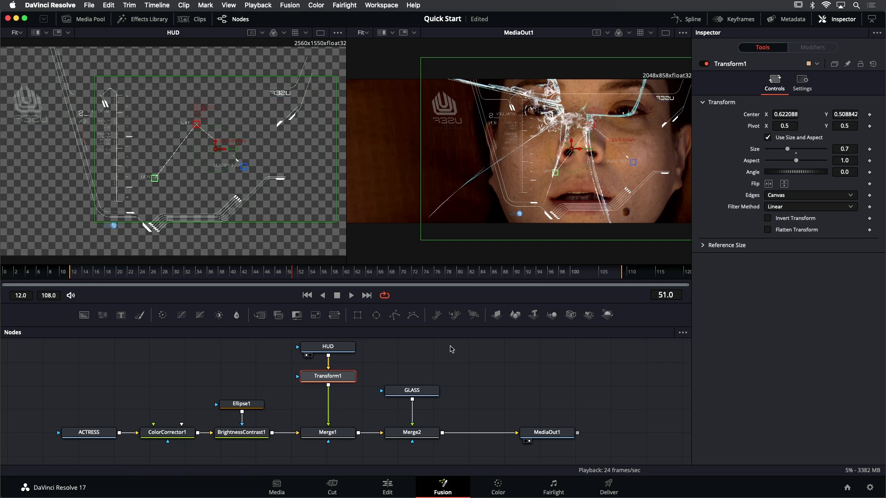
# Make room below Transform1 and insert a Defocus node from the Blur tools between Transform1 and Merge1
pyautogui.moveTo(389, 362); pyautogui.dragTo(397, 380)
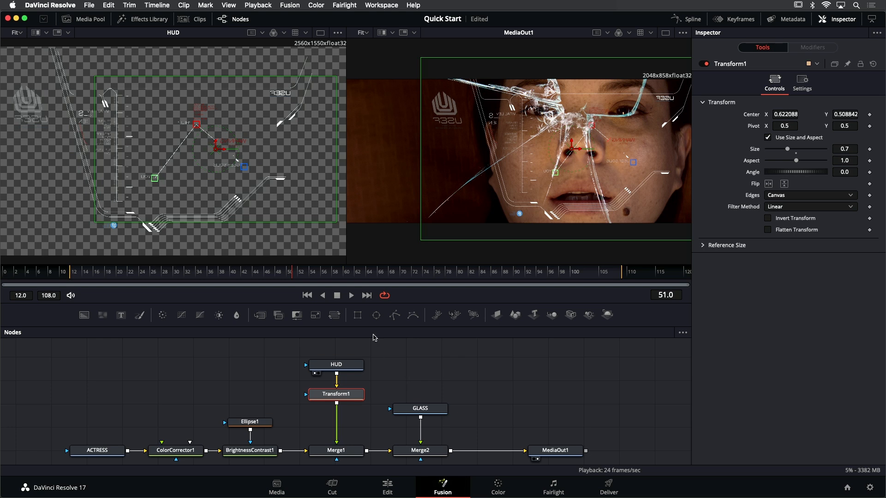
pyautogui.click(149, 19)
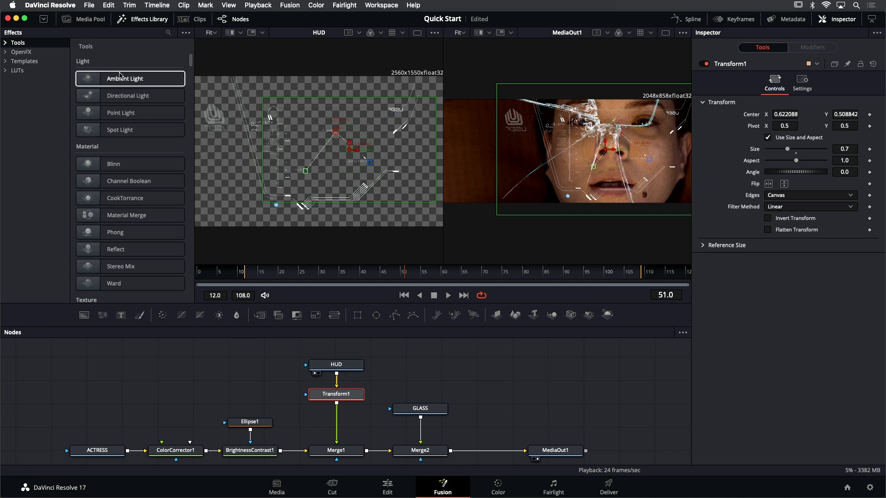
pyautogui.click(7, 43)
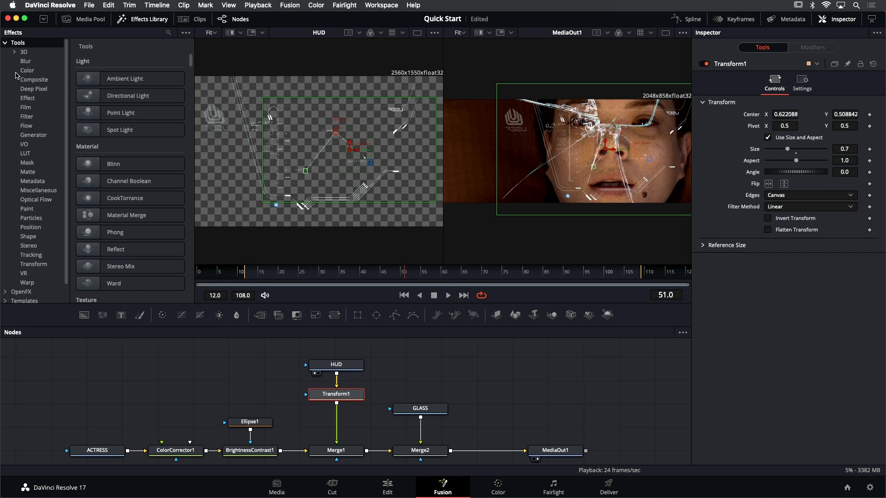
pyautogui.click(42, 109)
pyautogui.click(46, 89)
pyautogui.click(44, 62)
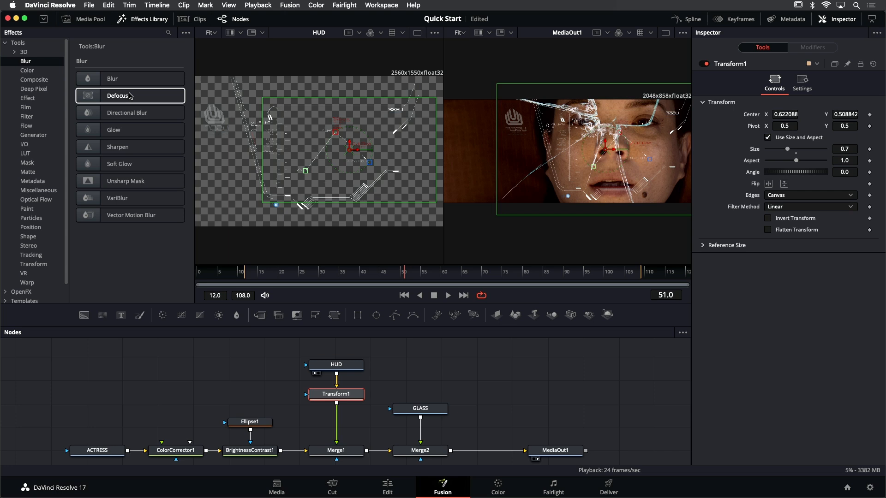
pyautogui.moveTo(129, 95); pyautogui.dragTo(323, 372)
pyautogui.click(340, 380)
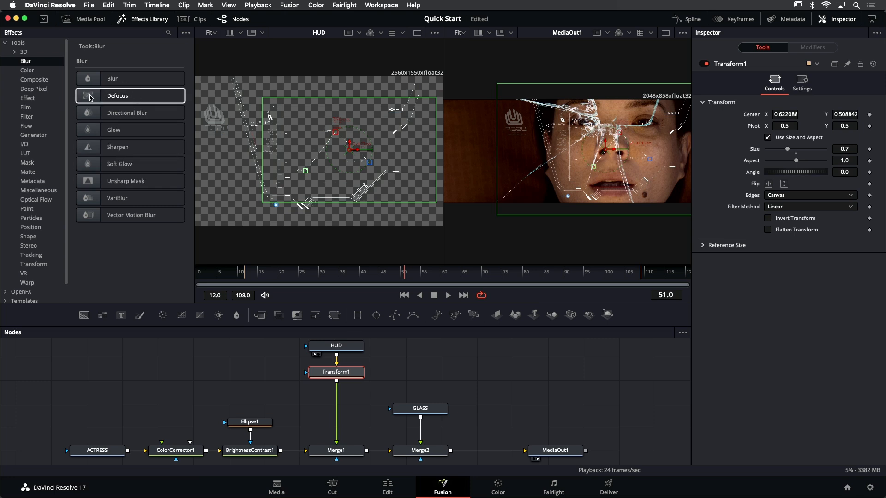
pyautogui.click(131, 98)
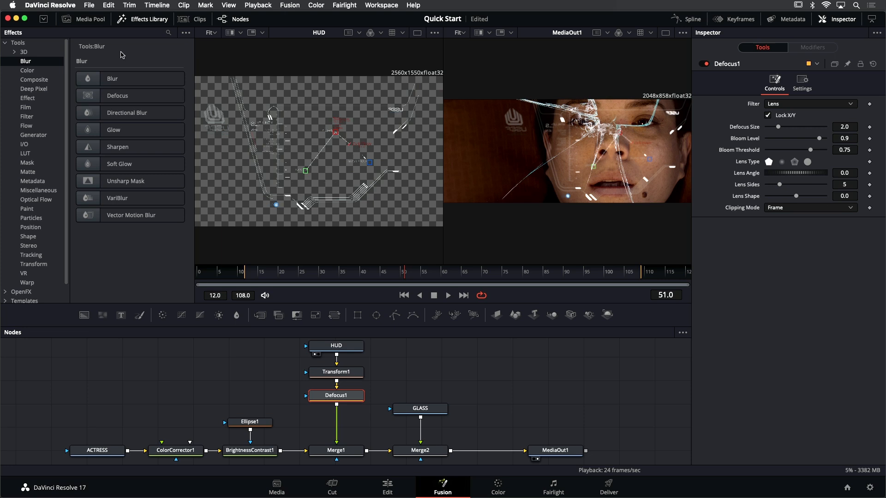
# Lower the bloom level of the Defocus1 node to 0.024
pyautogui.click(337, 376)
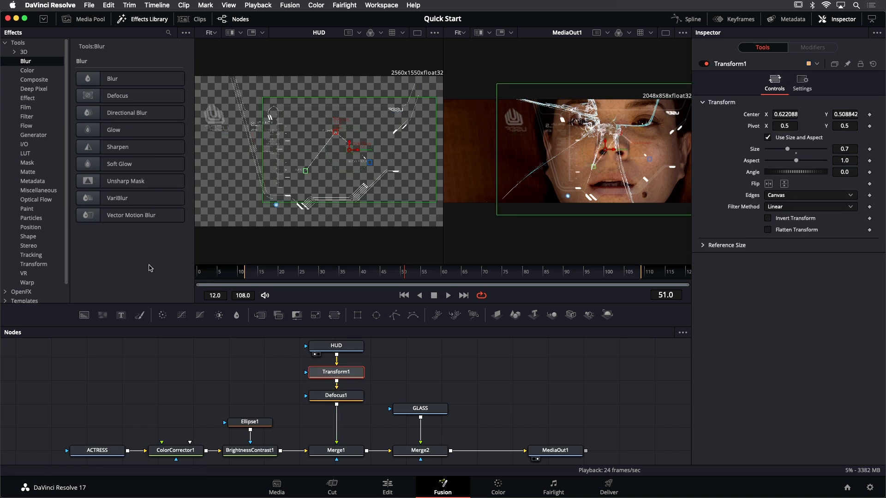
pyautogui.click(343, 395)
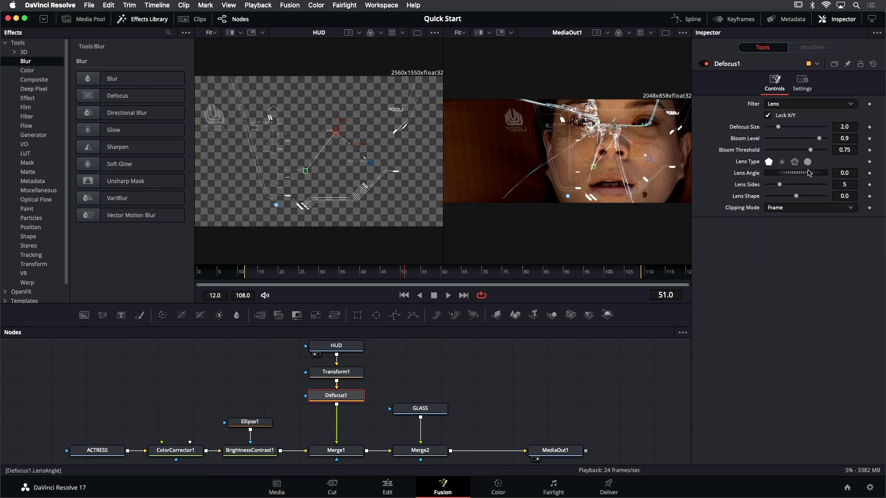
pyautogui.moveTo(817, 142); pyautogui.dragTo(768, 139)
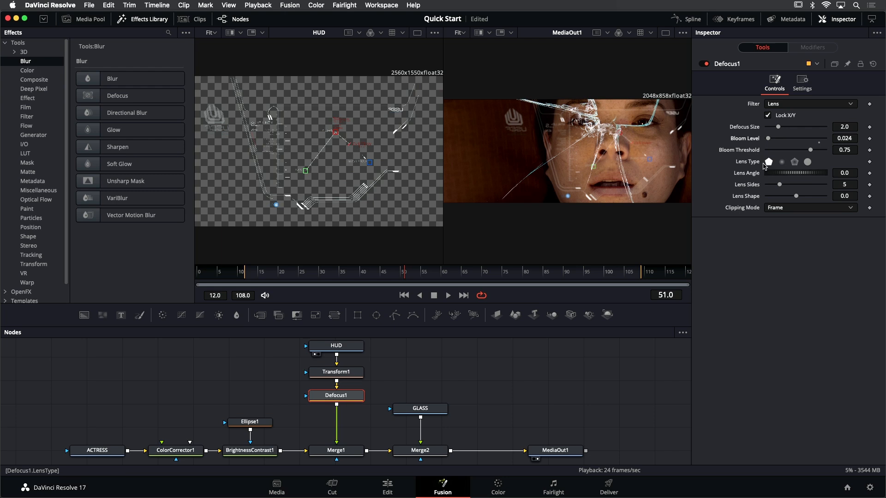
# Insert the Resolve FX Stylize effects Prism Blur and Scanlines in that order between Defocus1 and Merge1
pyautogui.click(6, 43)
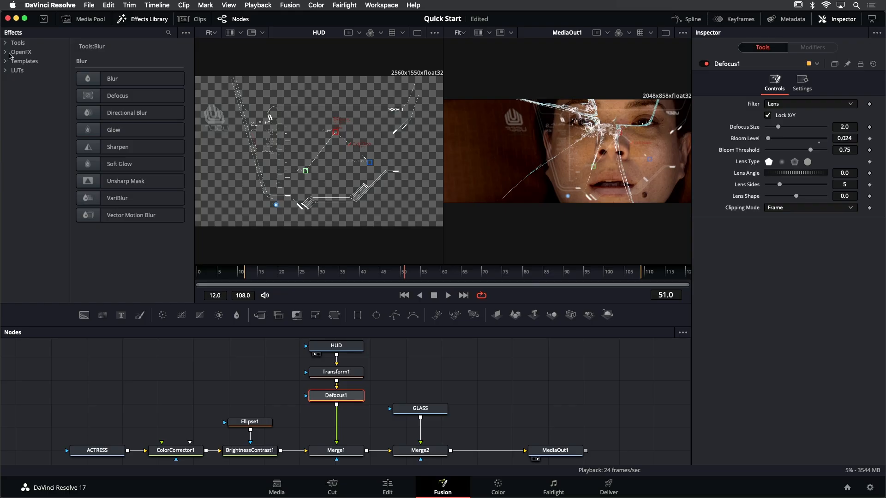
pyautogui.click(5, 52)
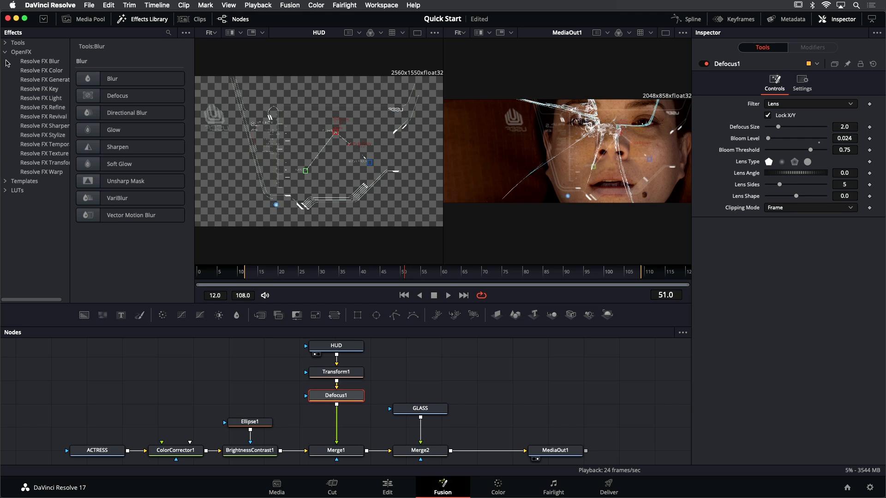
pyautogui.click(46, 135)
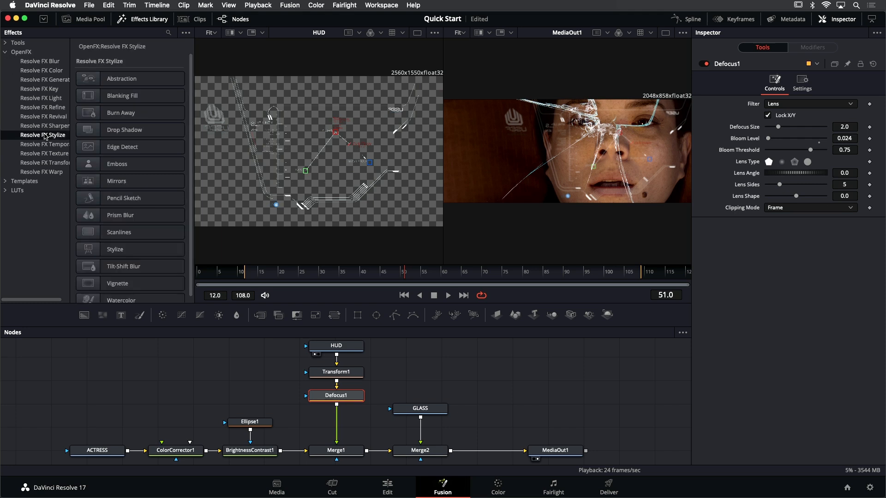
pyautogui.moveTo(340, 399)
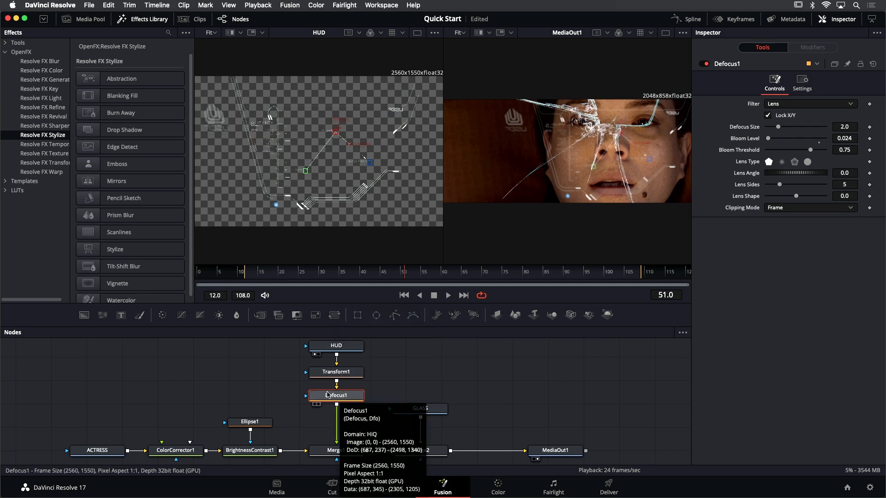
pyautogui.click(133, 216)
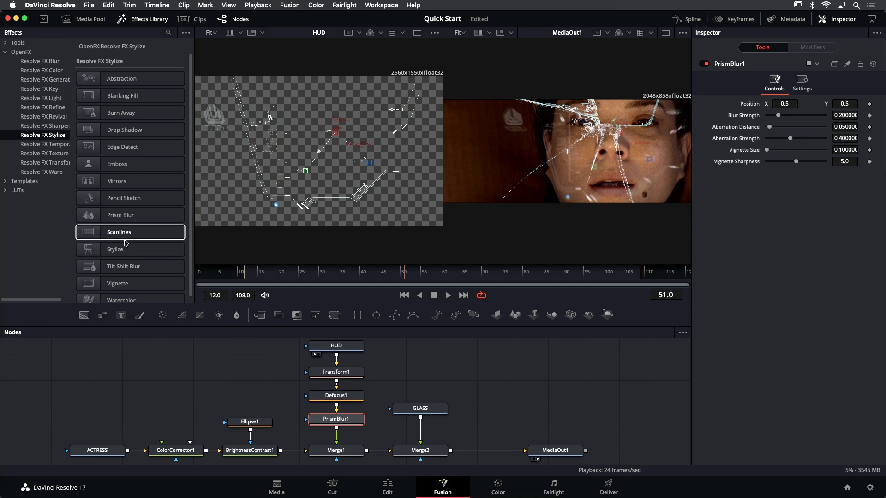
pyautogui.click(137, 236)
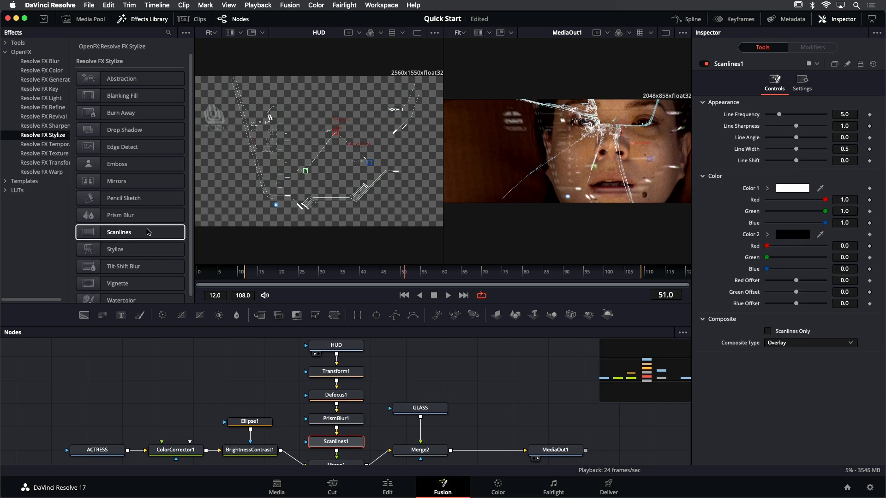
# Hide the effects library, enlarge the node area, and realign the HUD branch so Merge1 sits in line with the main node row
pyautogui.click(153, 20)
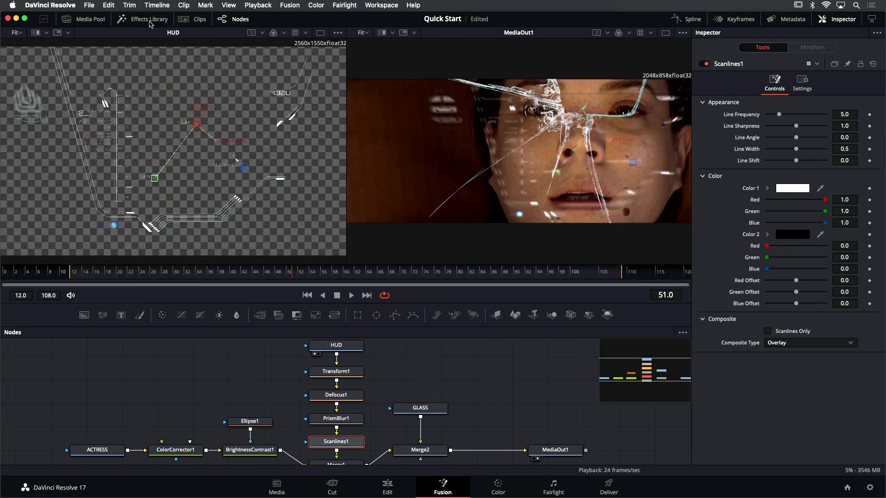
pyautogui.moveTo(400, 325); pyautogui.dragTo(413, 264)
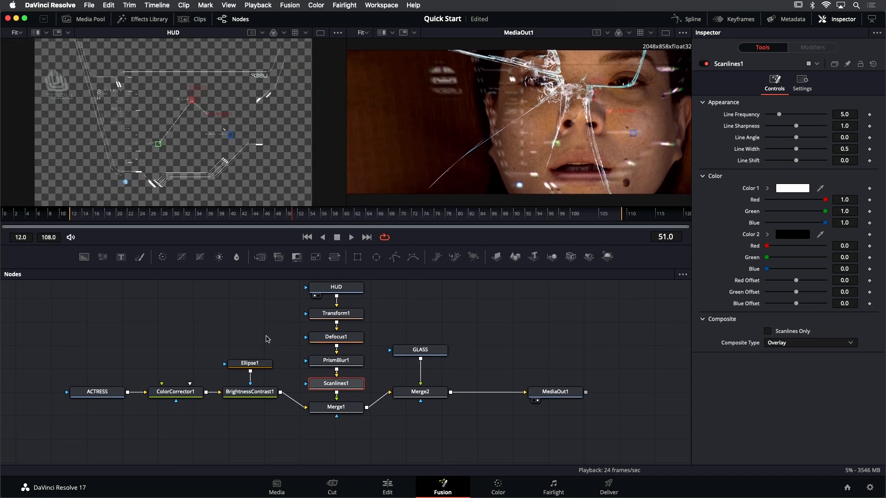
pyautogui.moveTo(264, 324); pyautogui.dragTo(240, 357)
pyautogui.moveTo(292, 301); pyautogui.dragTo(322, 418)
pyautogui.moveTo(321, 418); pyautogui.dragTo(322, 392)
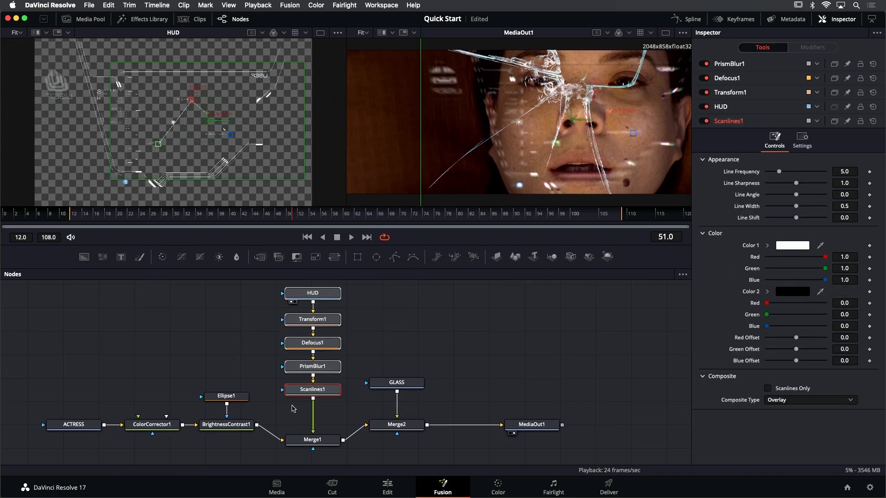
pyautogui.moveTo(328, 444); pyautogui.dragTo(319, 427)
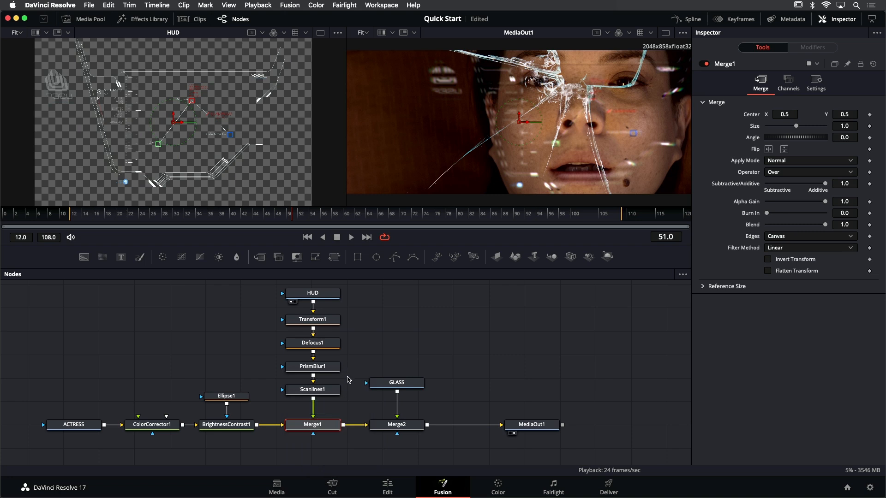
# Raise the line frequency of the Scanlines1 node to 11.02
pyautogui.click(332, 390)
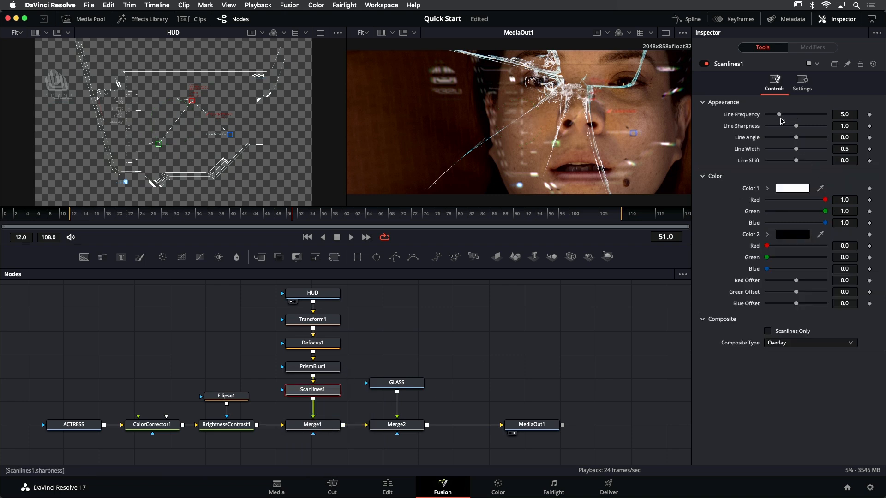
pyautogui.moveTo(779, 115); pyautogui.dragTo(799, 118)
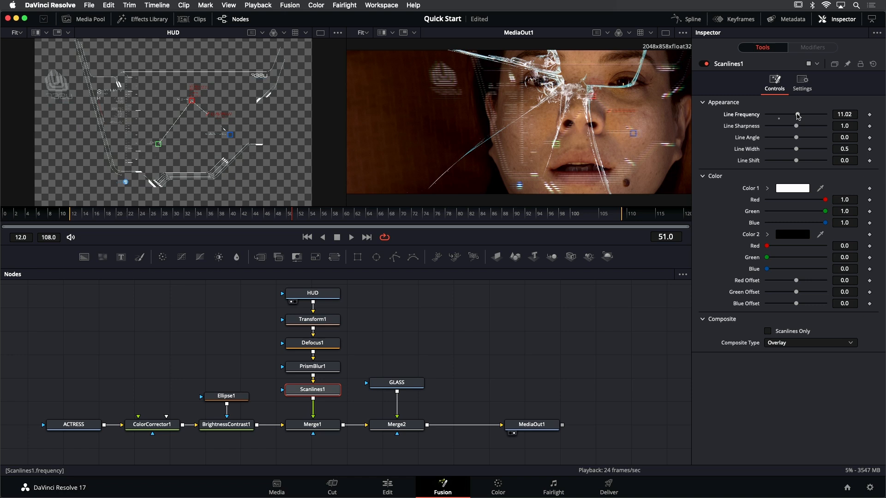
# Save the project and move Scanlines1 from below PrismBlur1 into the connection between Transform1 and Defocus1, spacing out the branch to fit it
pyautogui.moveTo(360, 294); pyautogui.dragTo(322, 330)
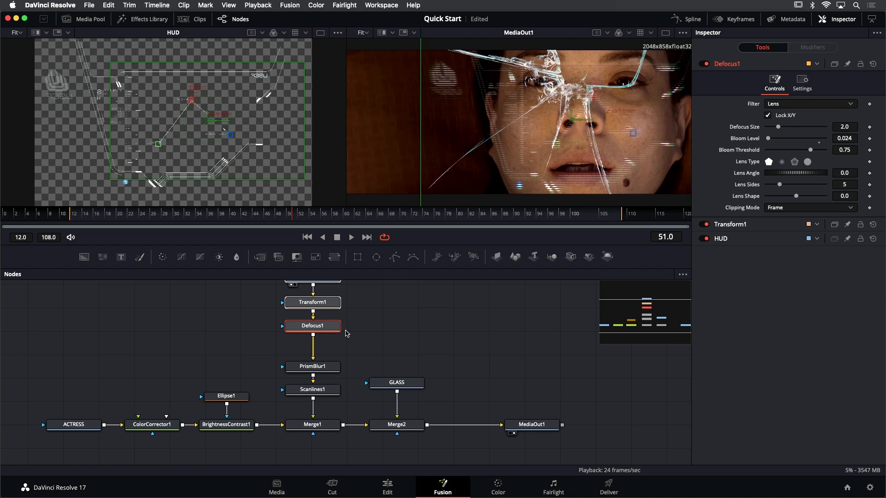
pyautogui.press('super+s')
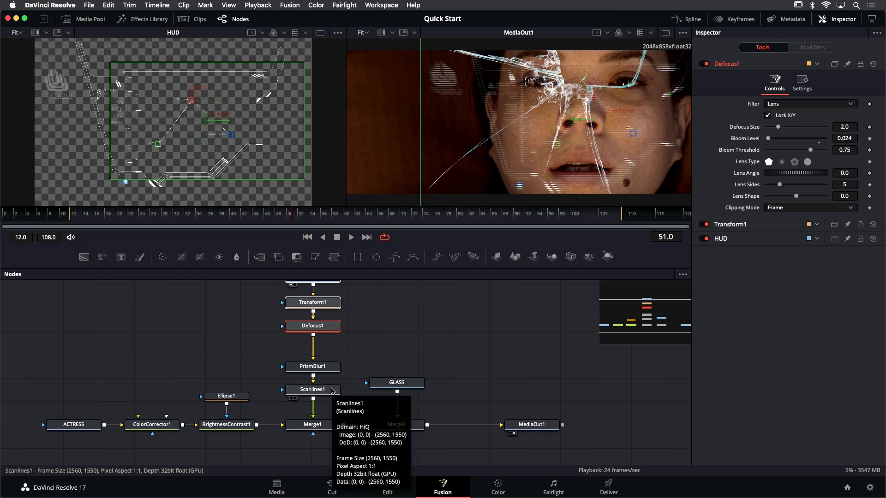
pyautogui.moveTo(332, 391); pyautogui.dragTo(229, 339)
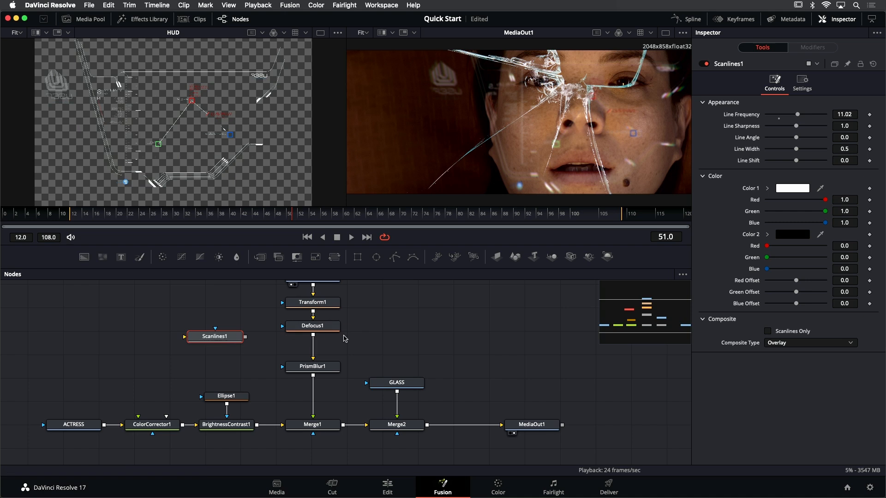
pyautogui.moveTo(324, 329); pyautogui.dragTo(326, 377)
pyautogui.keyDown('ctrl'); pyautogui.click(326, 369); pyautogui.keyUp('ctrl')
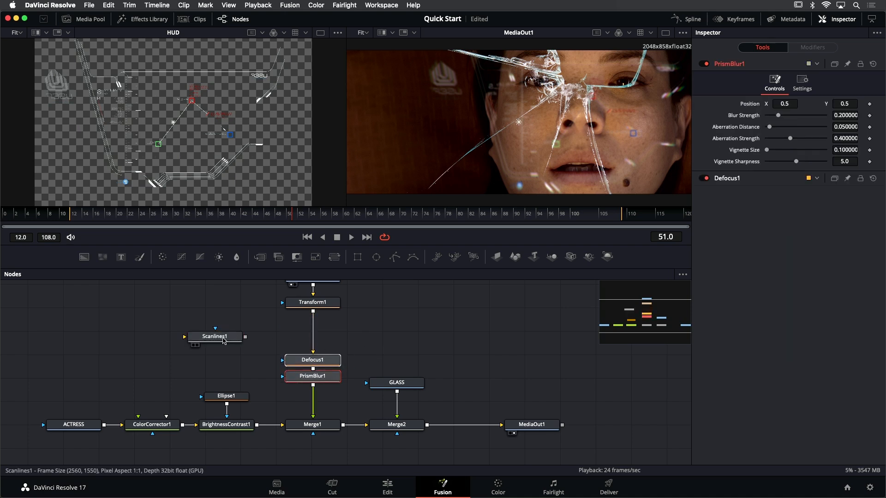
pyautogui.moveTo(221, 339); pyautogui.dragTo(315, 333)
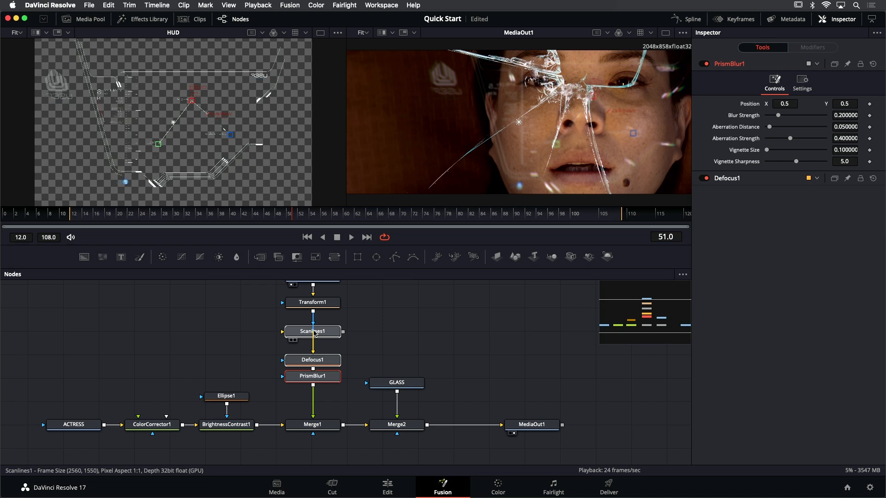
pyautogui.moveTo(313, 330)
pyautogui.mouseDown()
pyautogui.moveTo(337, 334)
pyautogui.moveTo(313, 331)
pyautogui.moveTo(325, 334)
pyautogui.mouseUp()
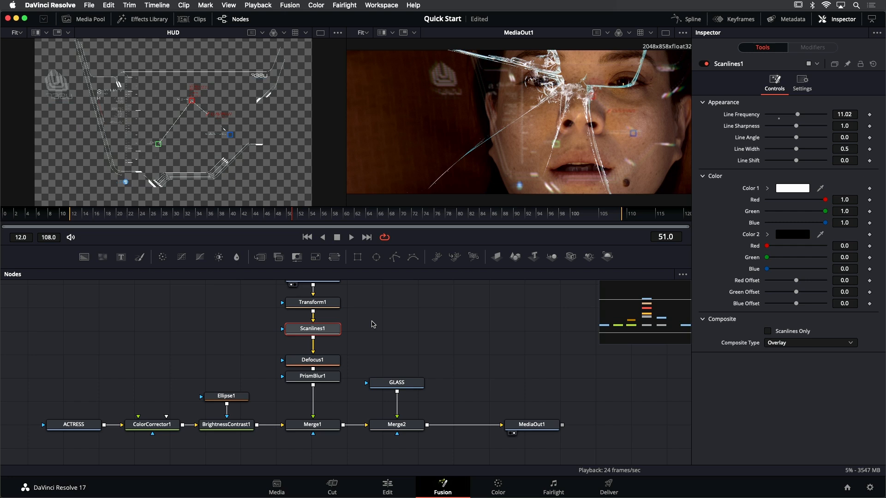
# Move the GLASS node higher and insert a copy of Defocus1 between GLASS and Merge2
pyautogui.moveTo(413, 379); pyautogui.dragTo(412, 317)
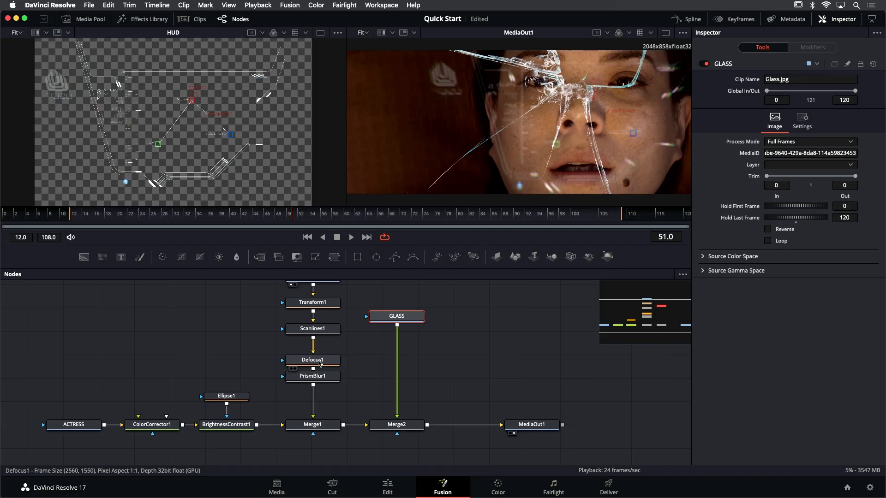
pyautogui.click(318, 361)
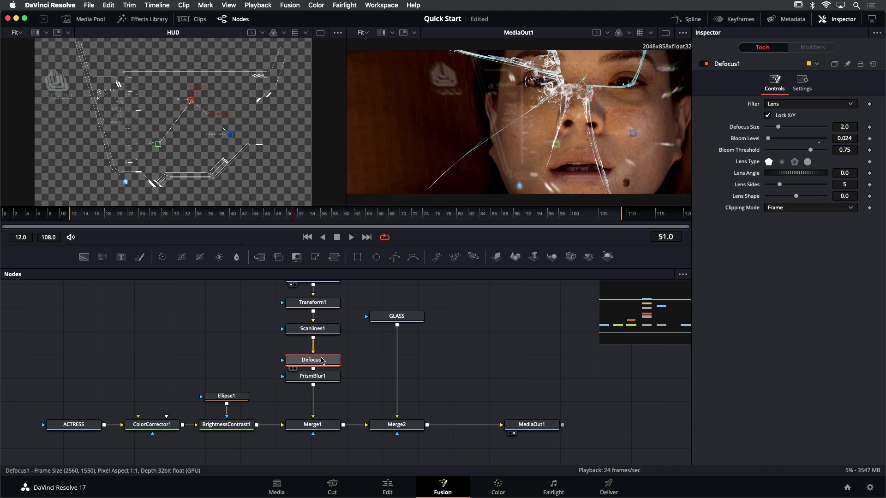
pyautogui.click(406, 319)
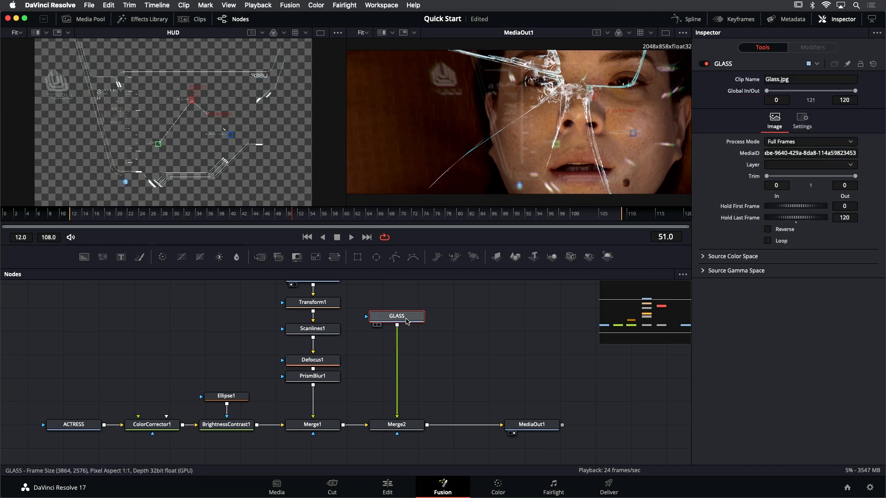
pyautogui.hotkey('ctrl', 'v')
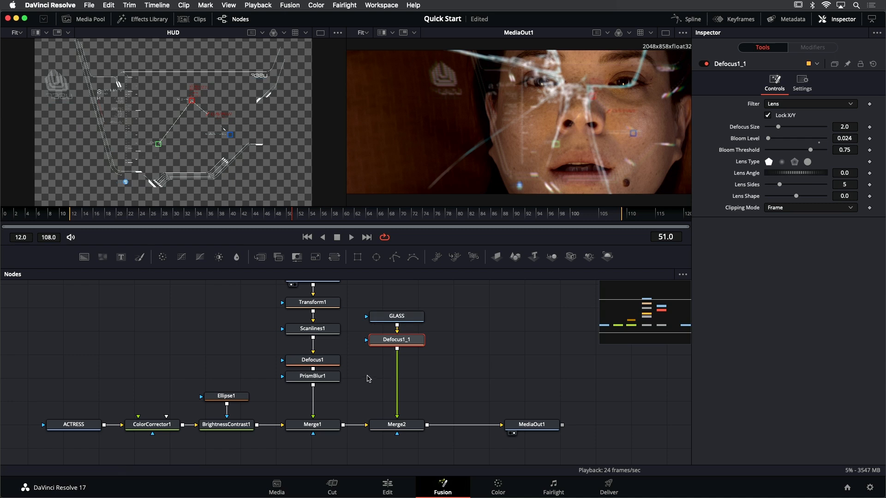
# Insert a copy of PrismBlur1 between Defocus1_1 and Merge2 in the GLASS branch
pyautogui.click(333, 377)
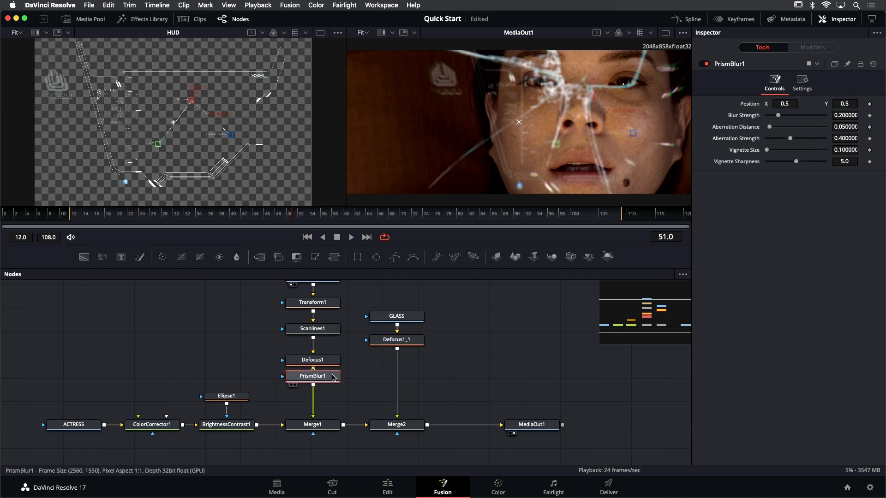
pyautogui.click(392, 343)
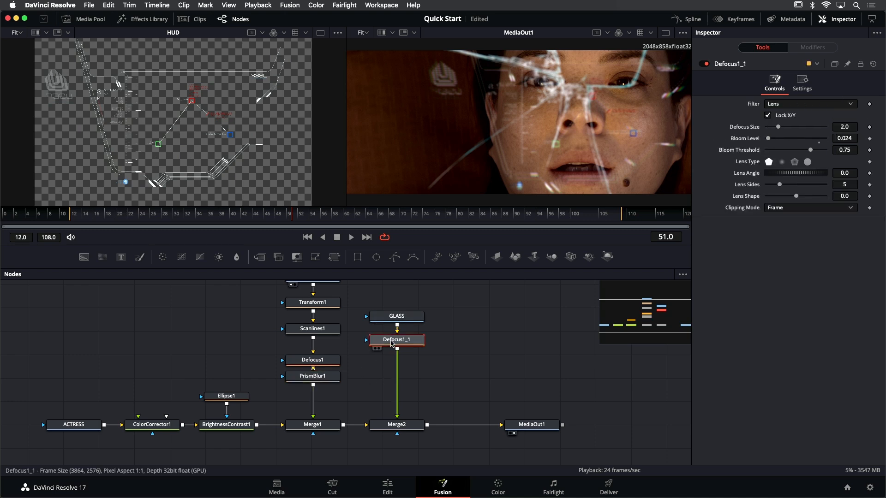
pyautogui.hotkey('ctrl', 'v')
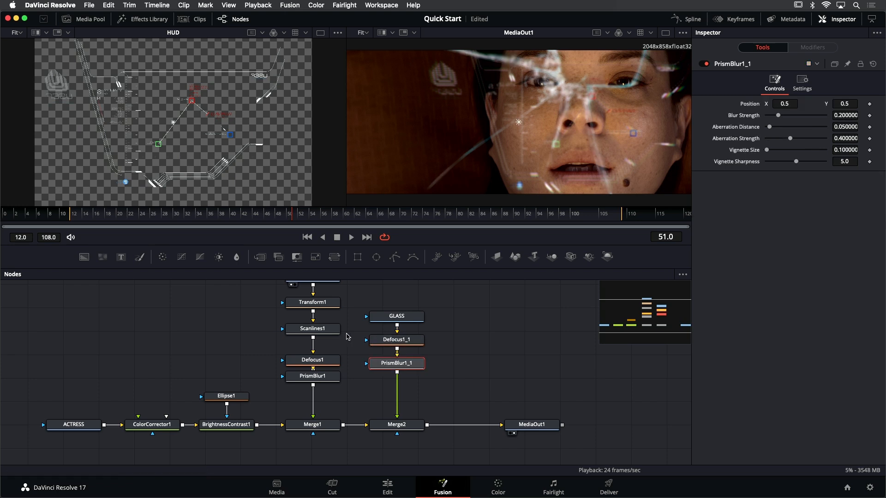
# Play back the composite, check the shot in the Edit page timeline, and return to the Fusion page
pyautogui.moveTo(180, 228); pyautogui.dragTo(122, 229)
pyautogui.press('space')
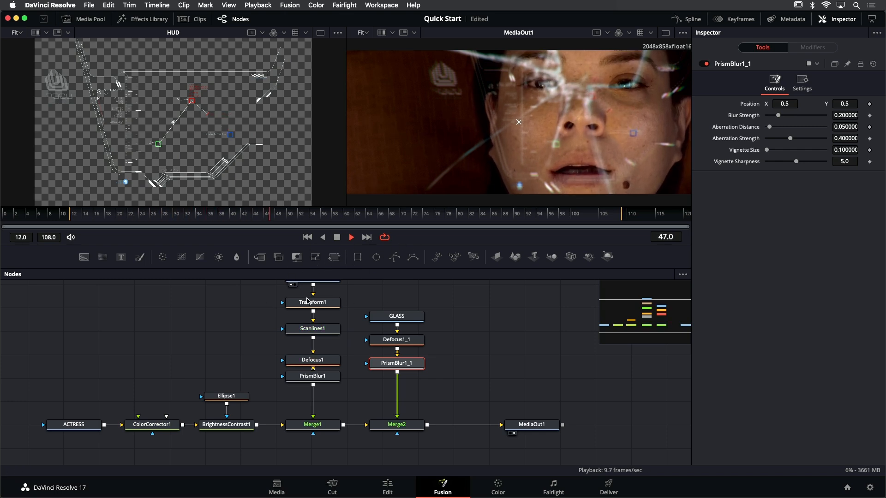
pyautogui.moveTo(308, 301)
pyautogui.press('space')
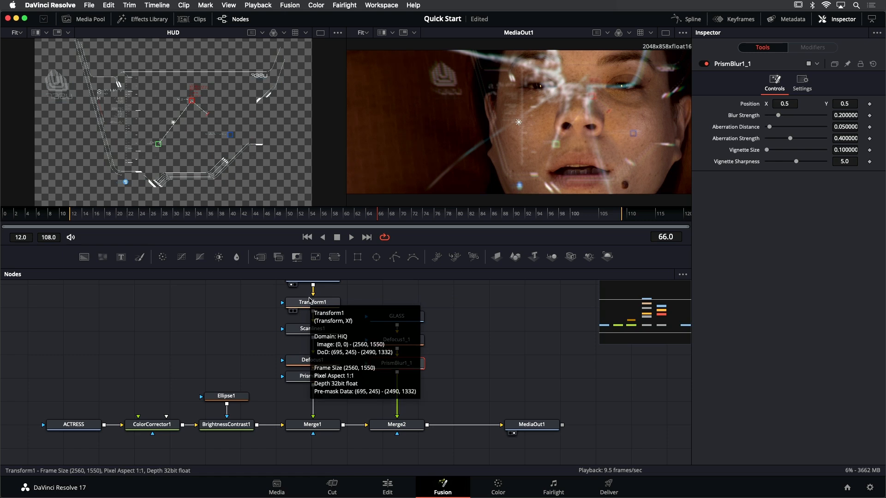
pyautogui.hotkey('shift', '4')
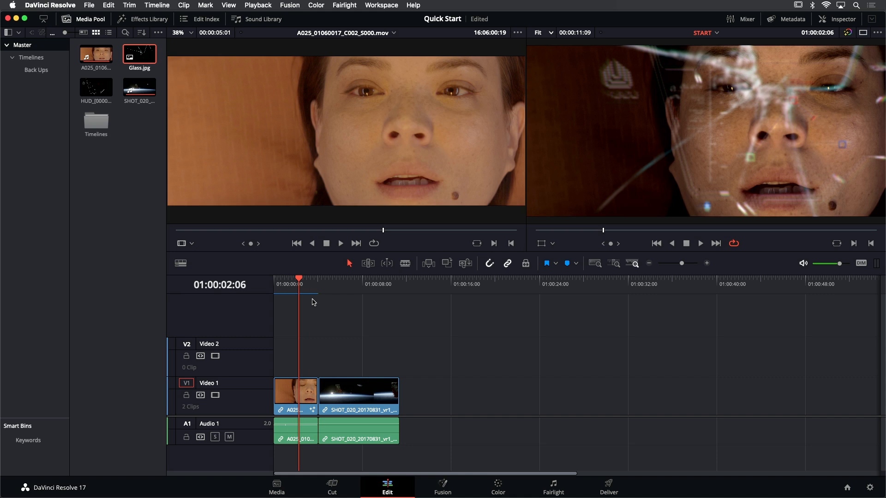
pyautogui.hotkey('shift', '5')
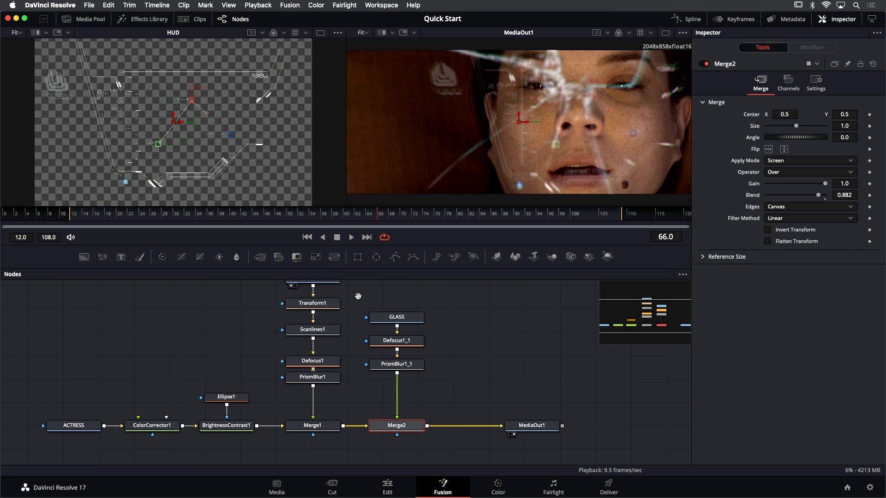
# Add an unconnected Text+ node beside the GLASS branch, show it in the first viewer, and enter the text WARNING
pyautogui.scroll(2, 359, 302)
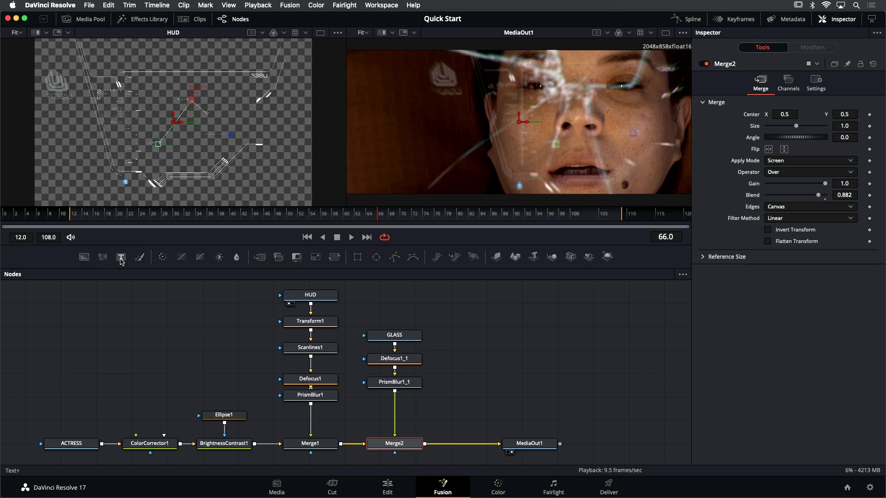
pyautogui.moveTo(121, 258); pyautogui.dragTo(513, 353)
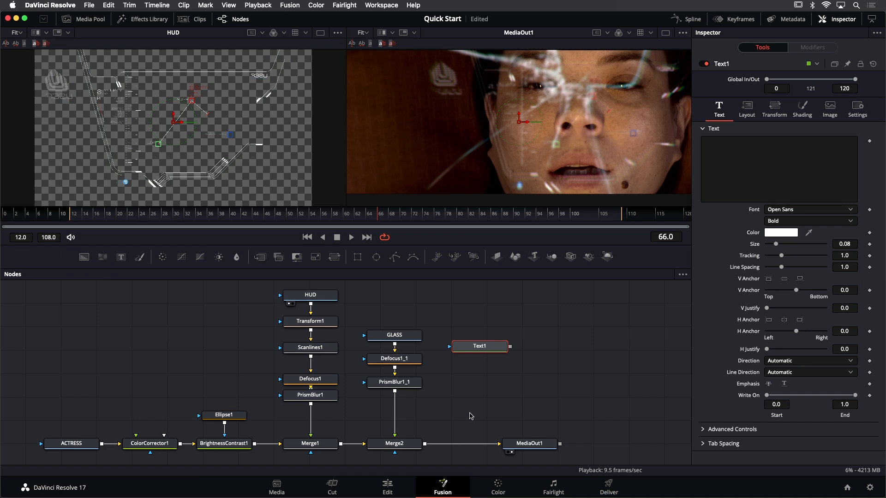
pyautogui.press('1')
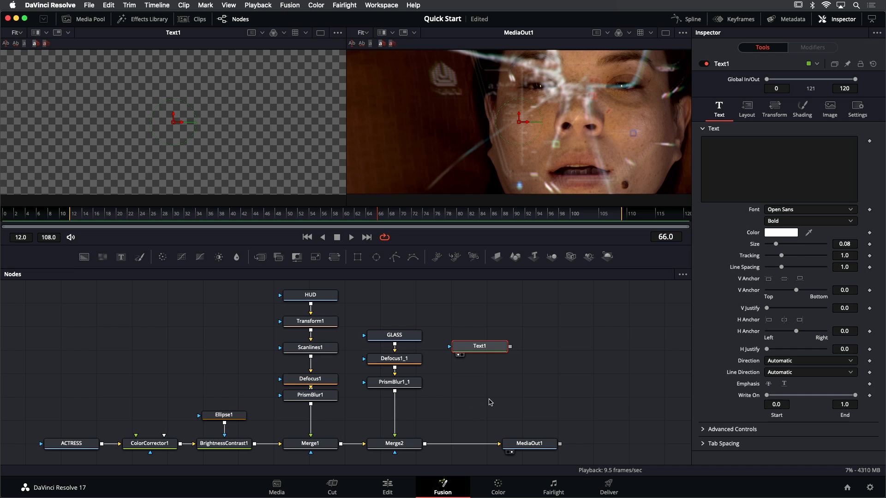
pyautogui.click(771, 162)
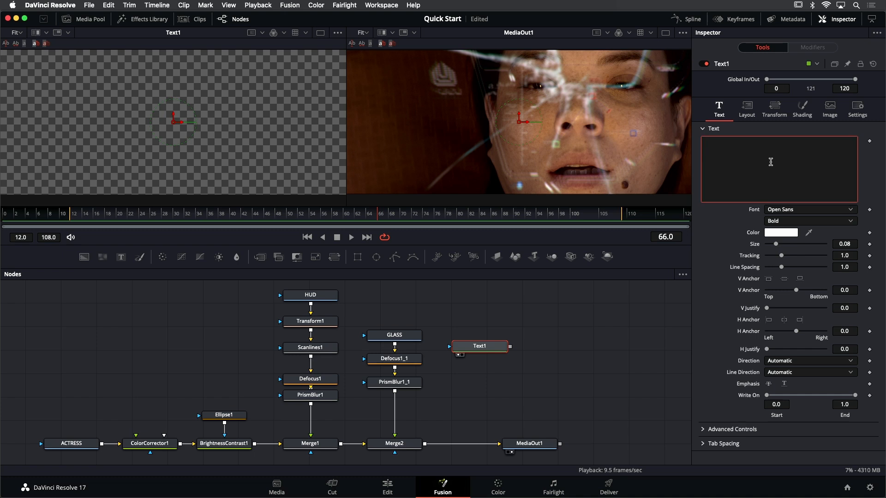
pyautogui.write('WARNING')
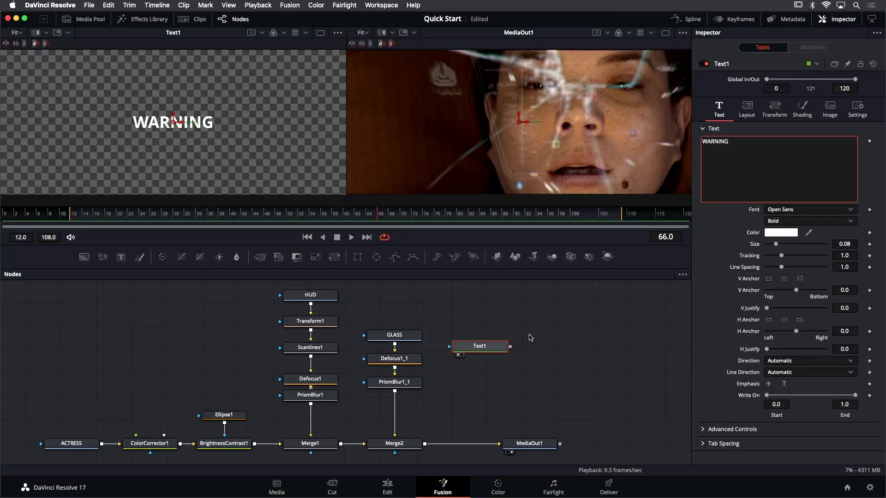
# Merge Text1 over the output of Merge2, save the project, and raise Text1 level with the GLASS node
pyautogui.click(485, 347)
pyautogui.moveTo(485, 347); pyautogui.dragTo(471, 398)
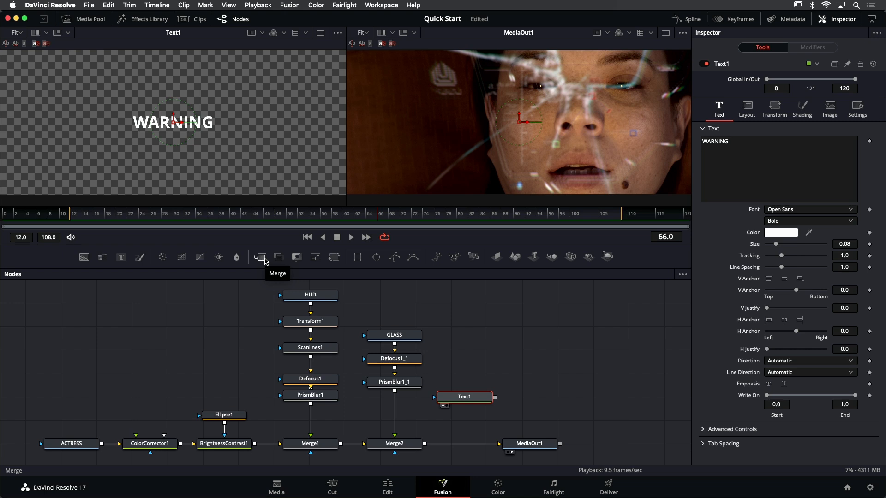
pyautogui.moveTo(466, 397); pyautogui.dragTo(467, 393)
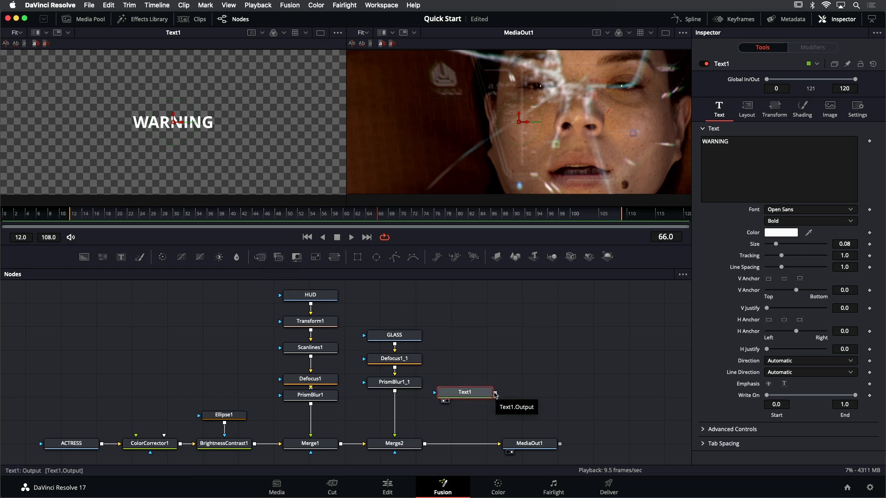
pyautogui.moveTo(495, 393); pyautogui.dragTo(425, 445)
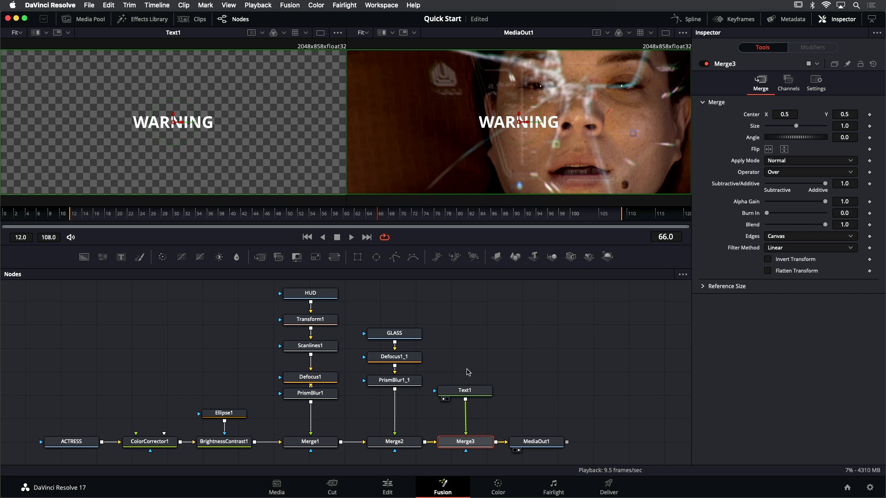
pyautogui.press('super+s')
pyautogui.moveTo(467, 391); pyautogui.dragTo(467, 337)
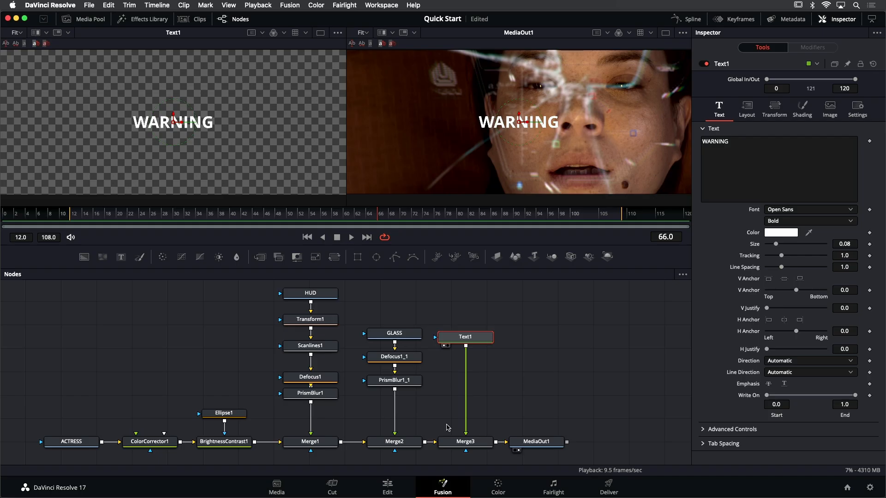
# Delete the Merge3 node and move Text1 to the other side of the HUD branch, above Ellipse1
pyautogui.click(463, 442)
pyautogui.press('Delete')
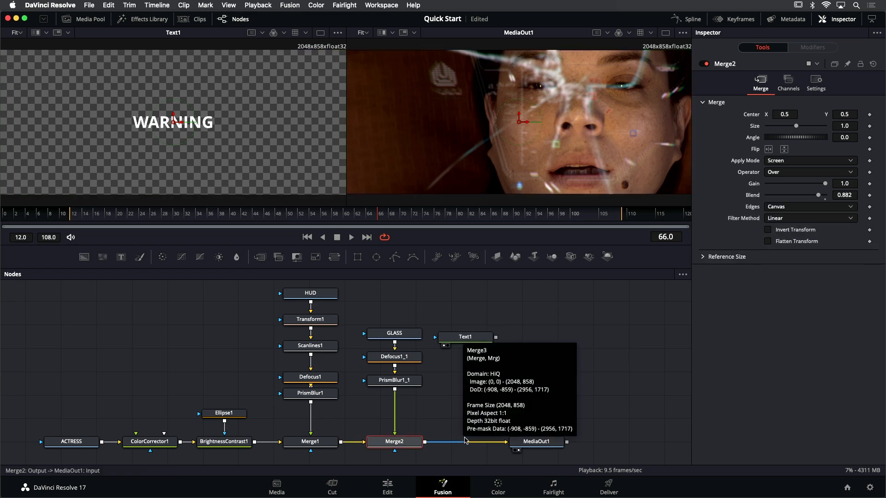
pyautogui.moveTo(470, 338); pyautogui.dragTo(222, 314)
pyautogui.click(221, 314)
# Move the HUD and Transform1 nodes up together to open a gap above Scanlines1
pyautogui.moveTo(255, 344); pyautogui.dragTo(318, 356)
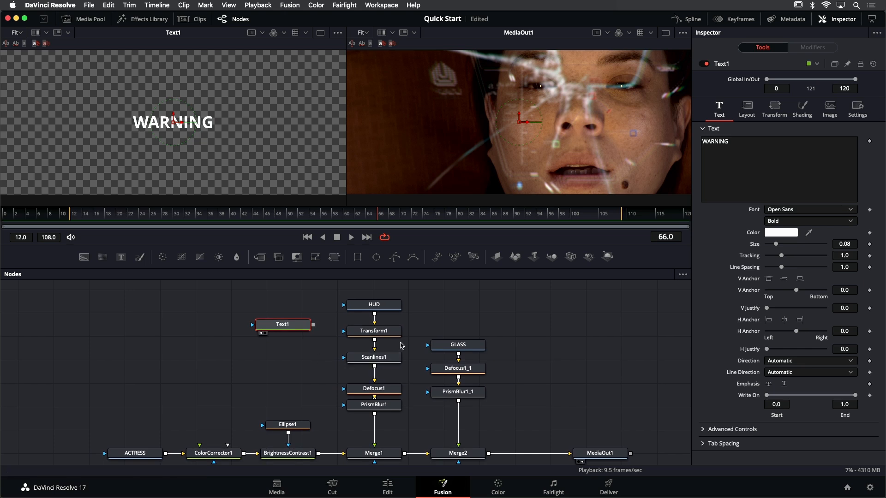
pyautogui.moveTo(412, 342); pyautogui.dragTo(396, 300)
pyautogui.moveTo(388, 332); pyautogui.dragTo(386, 311)
pyautogui.click(386, 311)
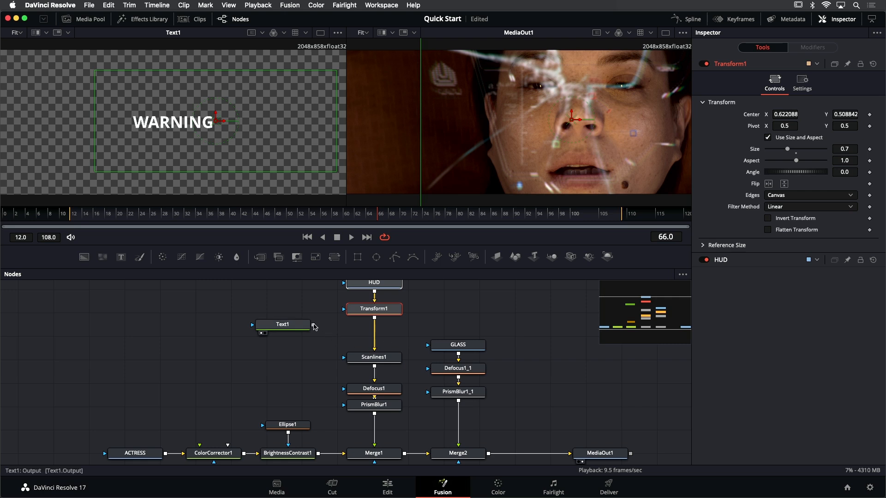
# Merge Text1 over Transform1's output ahead of Scanlines1, and line up Transform1, the new merge, Text1 and Scanlines1
pyautogui.moveTo(313, 326); pyautogui.dragTo(375, 320)
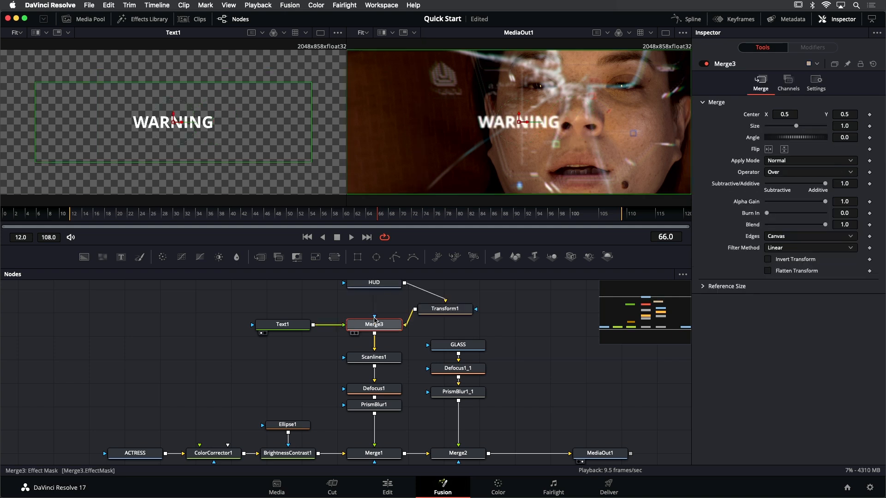
pyautogui.moveTo(442, 309); pyautogui.dragTo(381, 336)
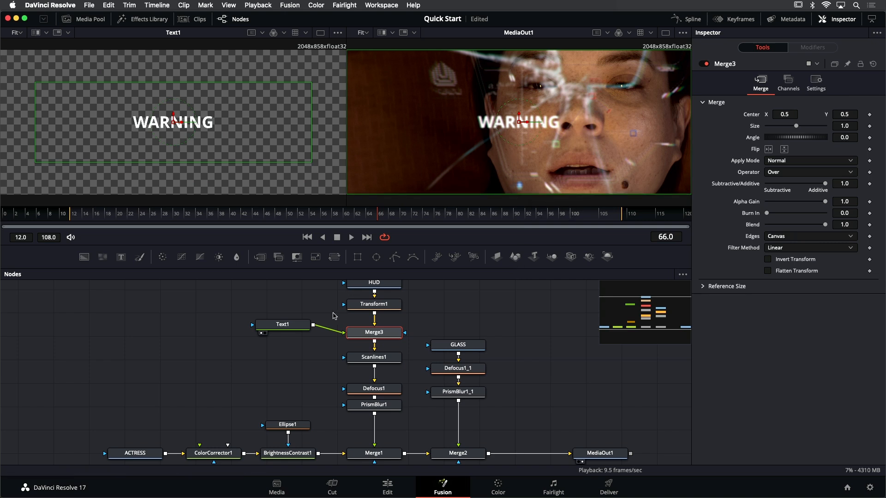
pyautogui.moveTo(298, 323); pyautogui.dragTo(302, 331)
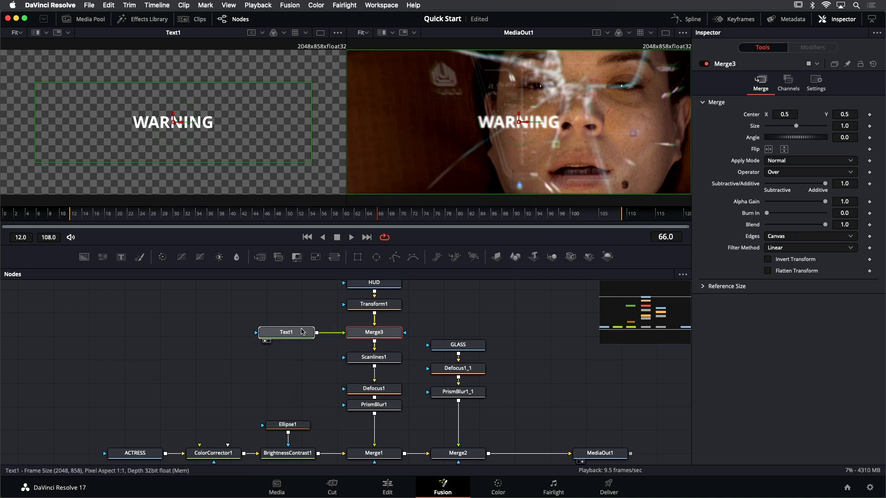
pyautogui.click(379, 364)
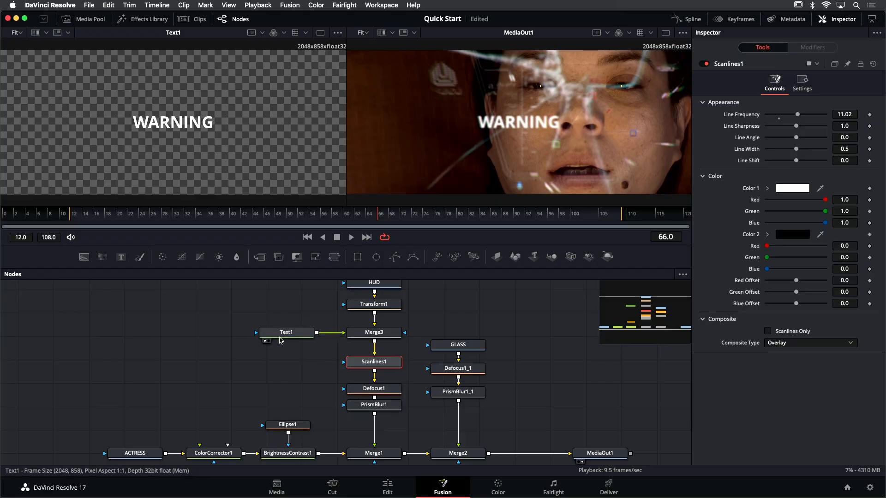
# Set the WARNING text to Regular style at size 0.1417 and reposition it over the actress's face at about X 0.68, Y 0.57
pyautogui.click(281, 334)
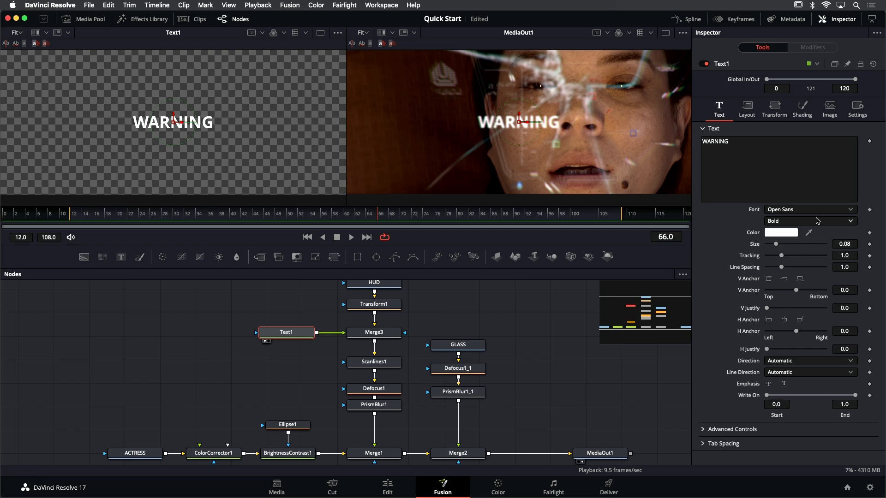
pyautogui.click(793, 222)
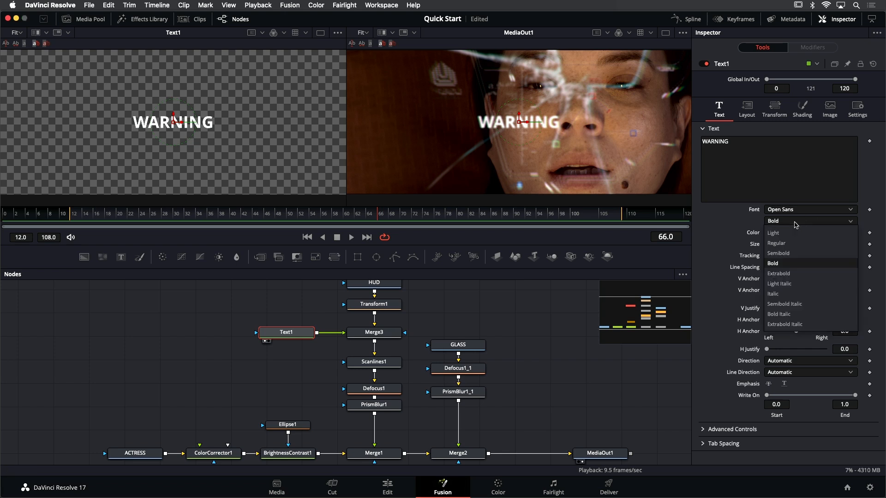
pyautogui.click(792, 244)
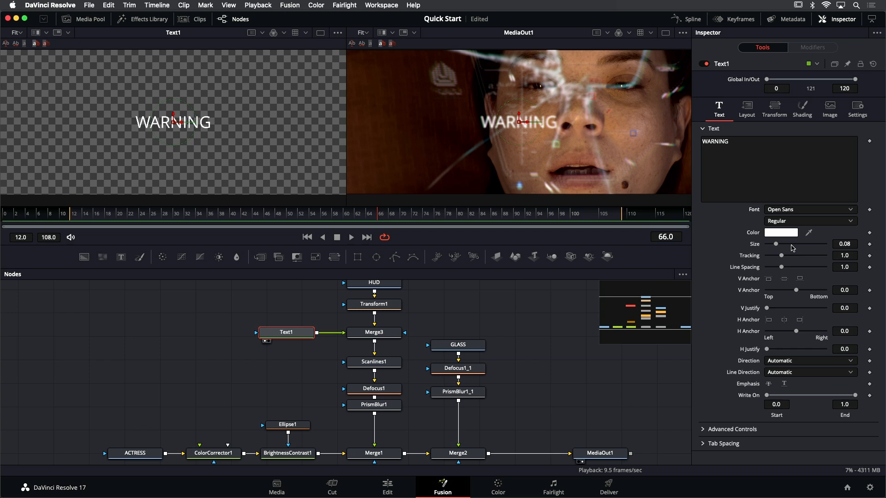
pyautogui.moveTo(776, 244); pyautogui.dragTo(785, 247)
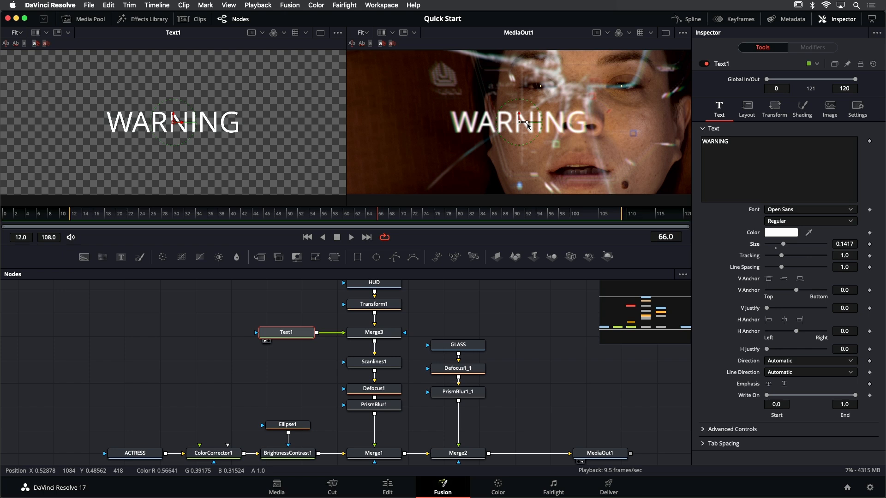
pyautogui.moveTo(527, 123); pyautogui.dragTo(585, 110)
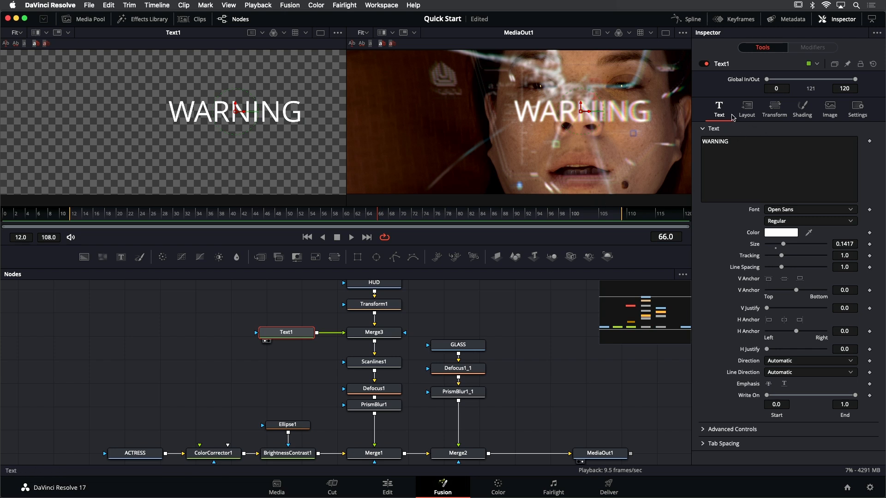
# Change the fill colour of Text1's first shading element to dark red with saturation 0.994 and value 0.378
pyautogui.click(812, 113)
pyautogui.click(775, 110)
pyautogui.click(747, 111)
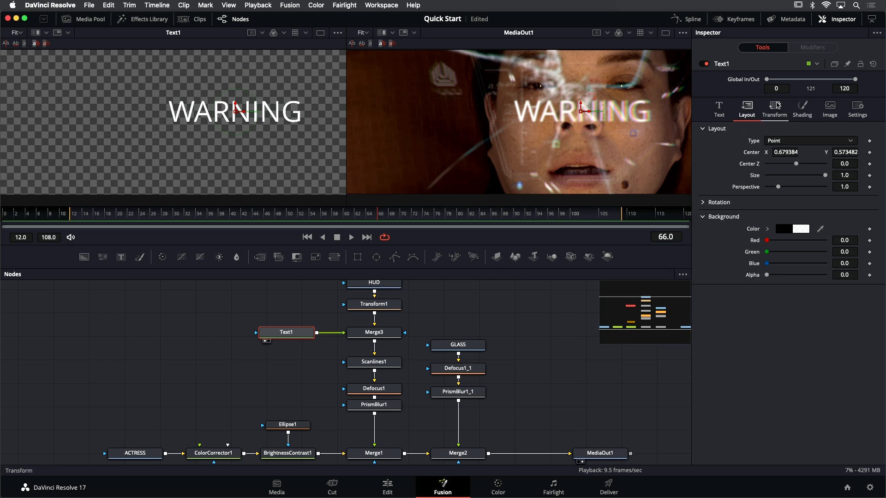
pyautogui.click(803, 111)
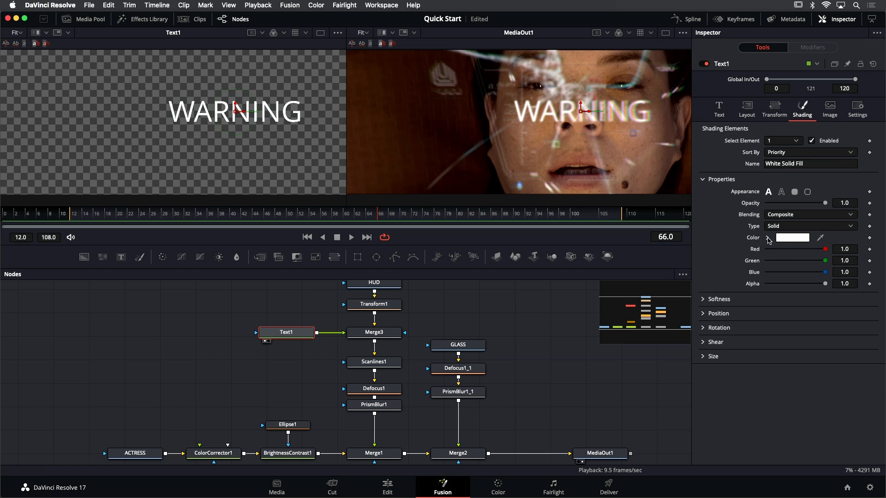
pyautogui.click(768, 238)
pyautogui.moveTo(793, 257); pyautogui.dragTo(840, 282)
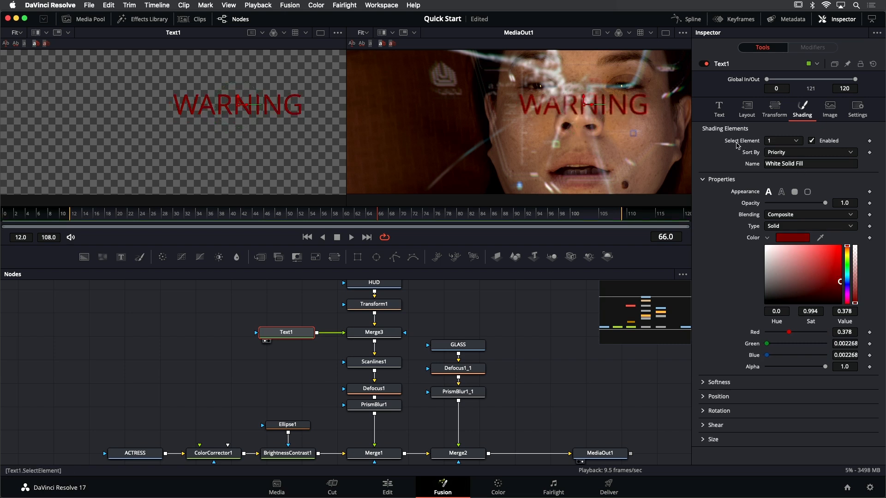
# Rename Text1's second shading element to Orange Glow and enable it
pyautogui.click(797, 143)
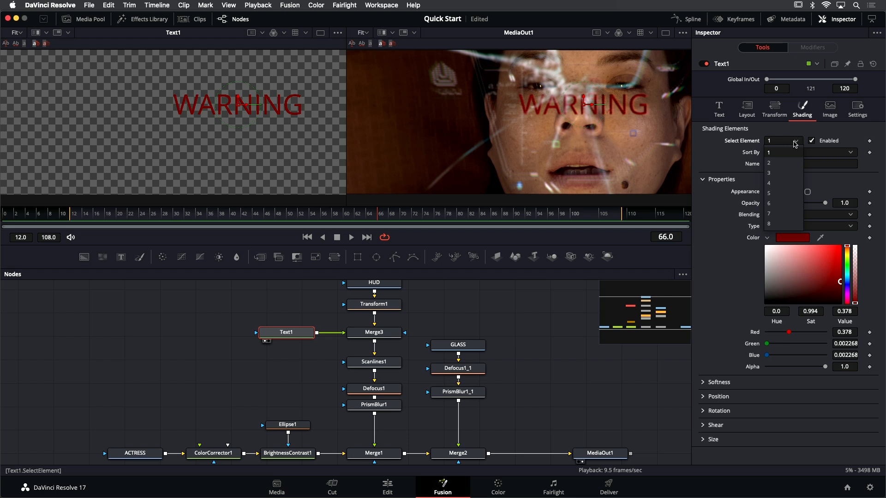
pyautogui.click(777, 163)
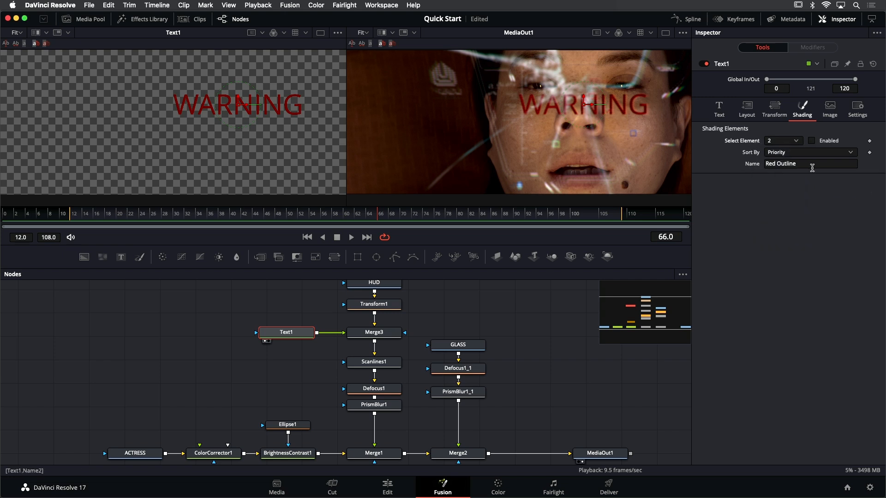
pyautogui.click(770, 163)
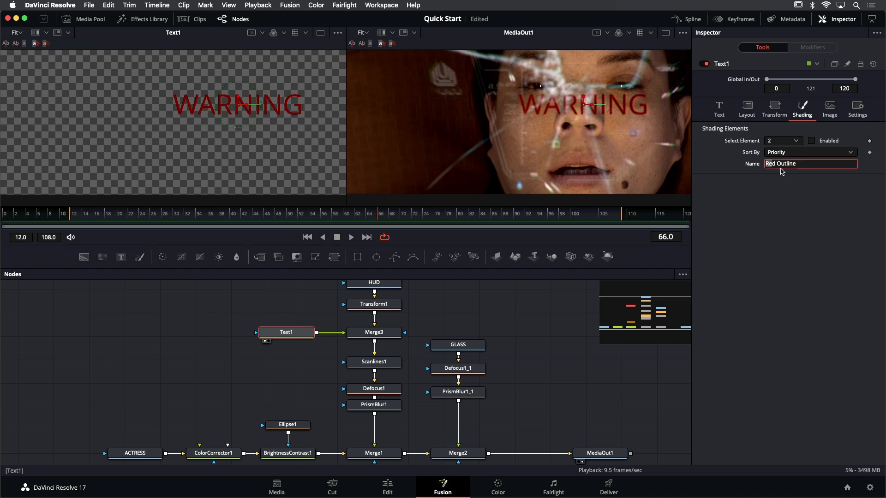
pyautogui.moveTo(801, 163); pyautogui.dragTo(735, 163)
pyautogui.write('Orange G')
pyautogui.press('BackSpace')
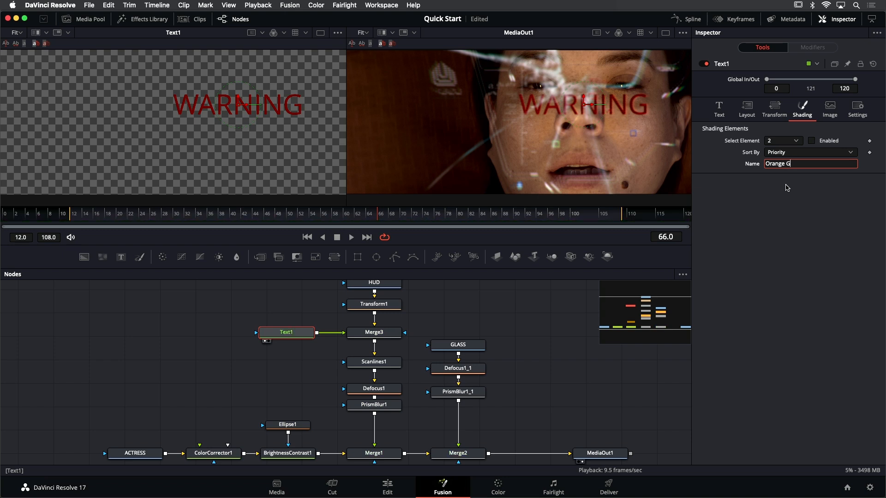
pyautogui.write('low')
pyautogui.press('Return')
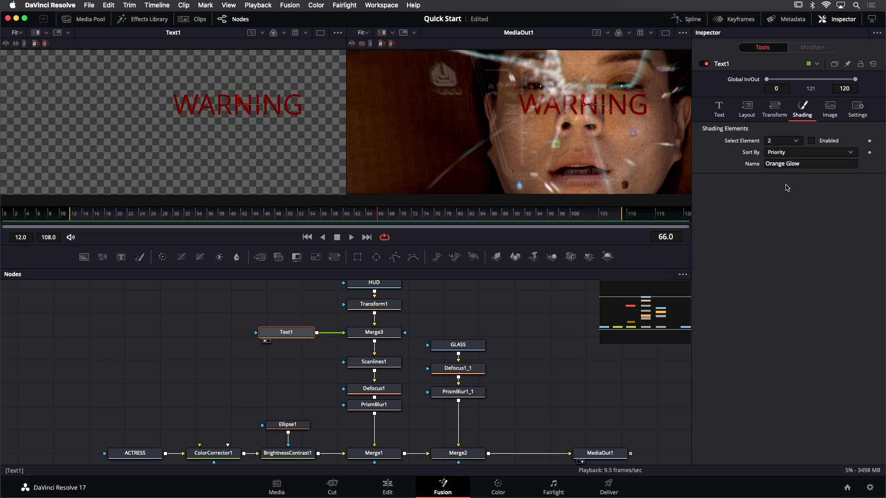
pyautogui.click(812, 141)
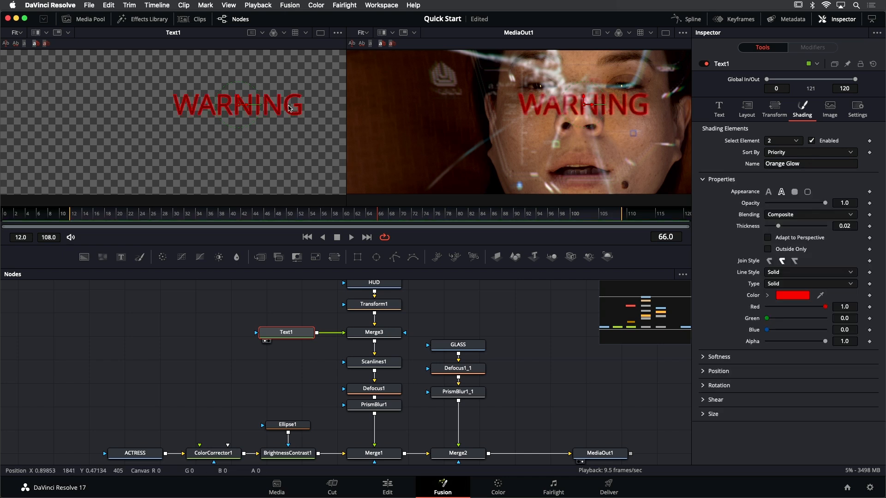
# Set the Orange Glow outline to thickness 0.0268 and colour it orange with hue 0.08, saturation 1.0 and value 1.0
pyautogui.scroll(5, 283, 108)
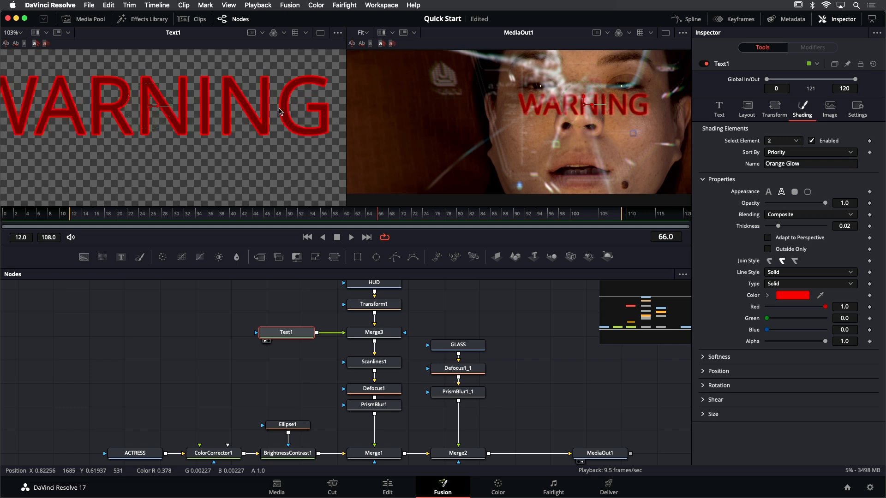
pyautogui.moveTo(294, 115); pyautogui.dragTo(250, 124)
pyautogui.scroll(4, 249, 125)
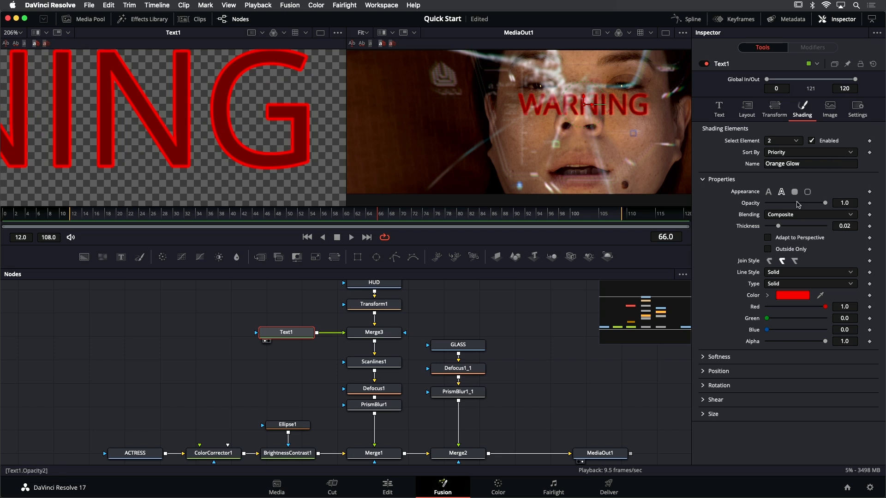
pyautogui.click(766, 296)
pyautogui.moveTo(847, 323)
pyautogui.mouseDown()
pyautogui.moveTo(853, 350)
pyautogui.moveTo(848, 309)
pyautogui.moveTo(848, 323)
pyautogui.mouseUp()
pyautogui.moveTo(781, 227); pyautogui.dragTo(784, 226)
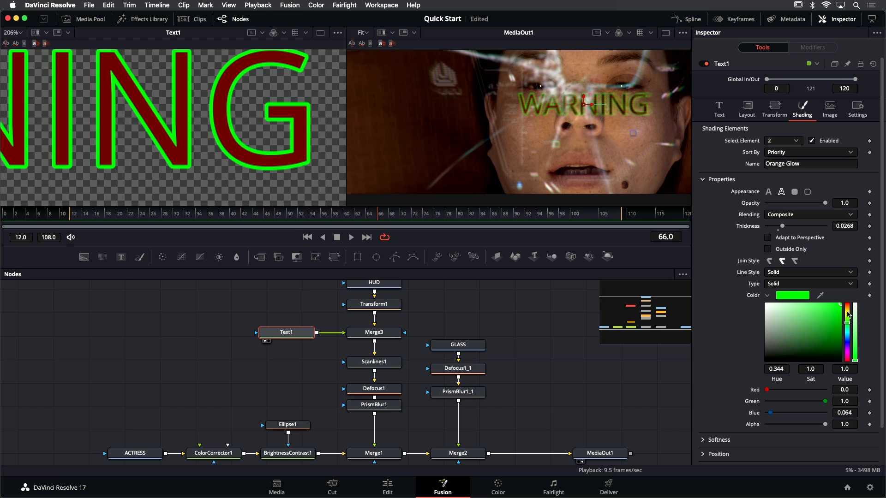
pyautogui.moveTo(848, 314); pyautogui.dragTo(848, 307)
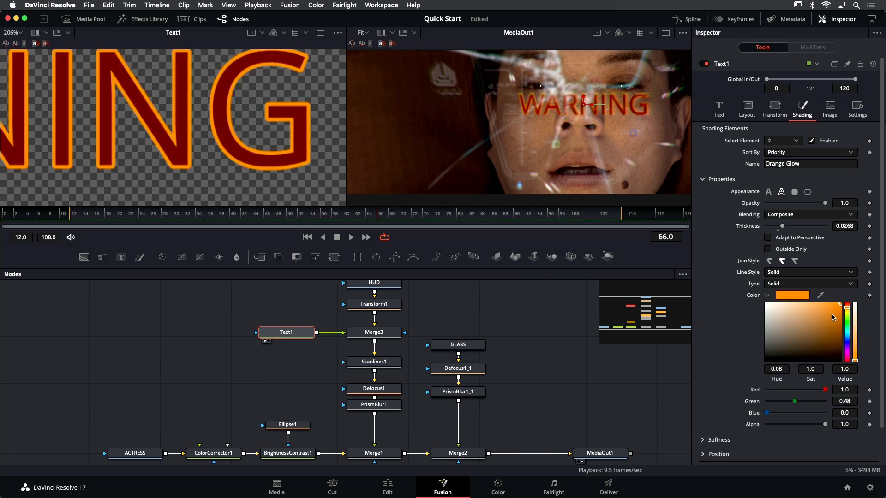
# Soften the Orange Glow element to X 5.51 and Y 2.2 with glow 0.142, and preview the composition in playback
pyautogui.click(703, 180)
pyautogui.click(705, 194)
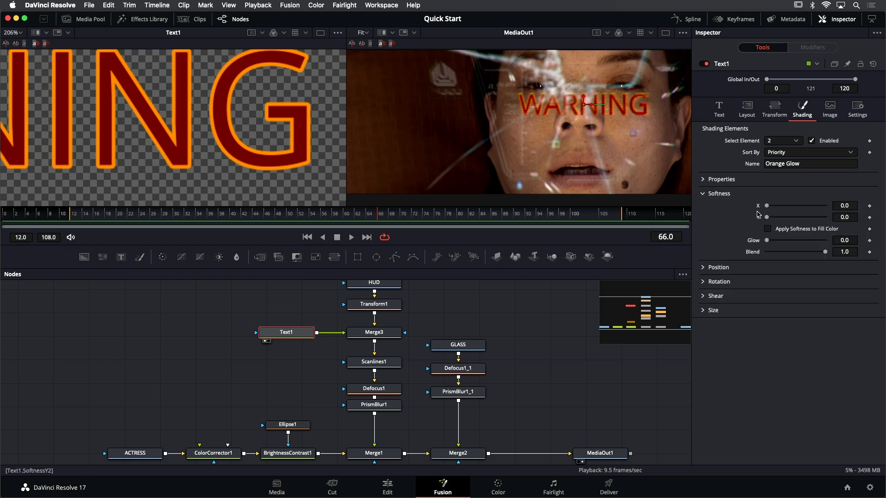
pyautogui.moveTo(767, 207); pyautogui.dragTo(785, 207)
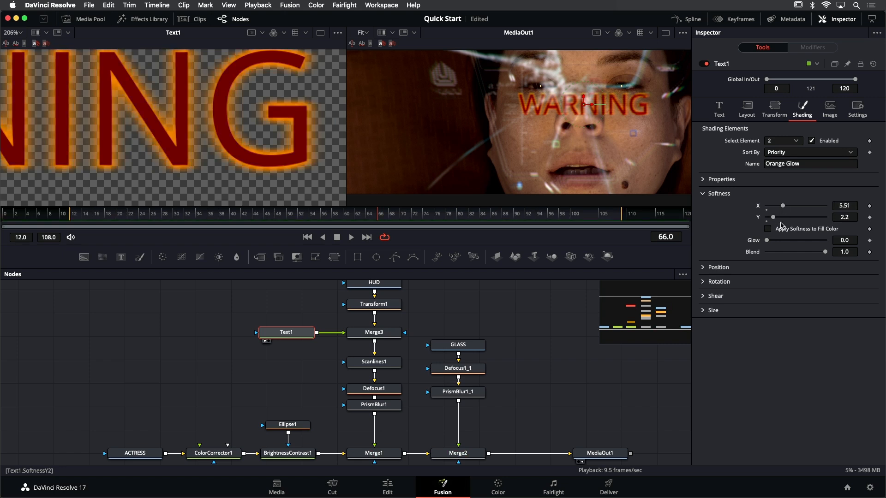
pyautogui.moveTo(768, 243); pyautogui.dragTo(775, 244)
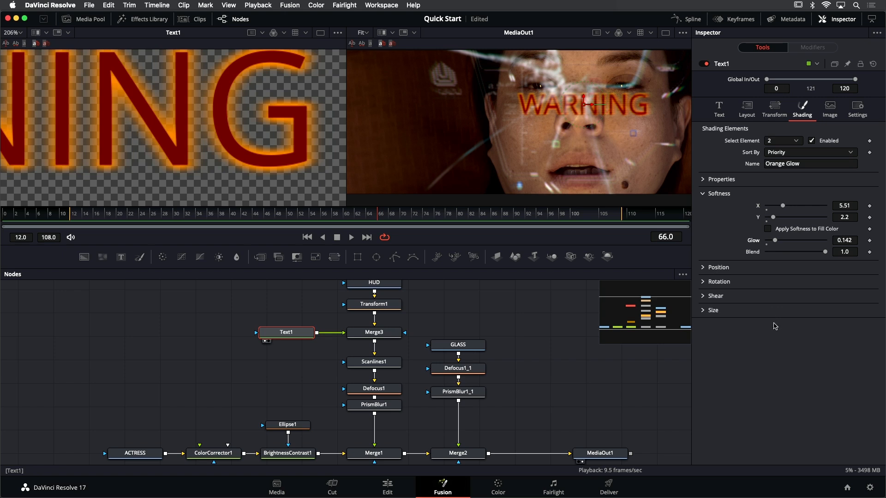
pyautogui.click(727, 115)
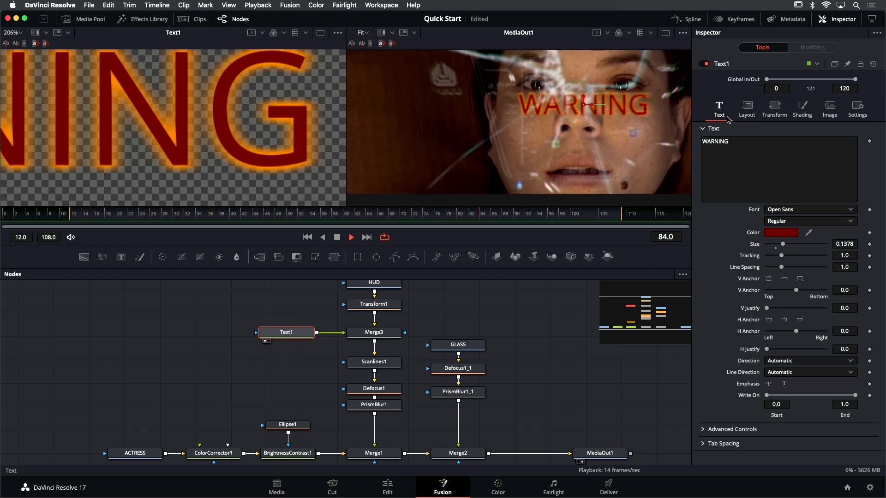
pyautogui.press('space')
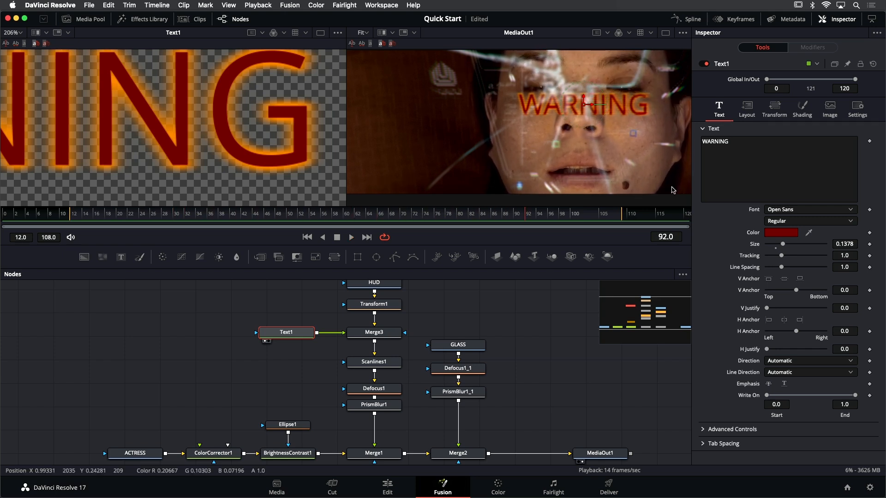
# Start animating Merge3's Blend with a keyframe of 0.0 at frame 12, the start of the render range
pyautogui.click(391, 333)
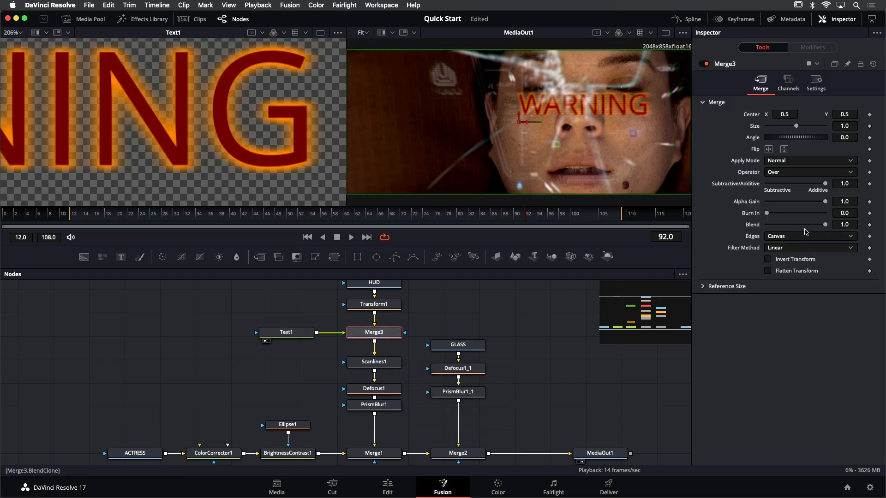
pyautogui.moveTo(825, 224)
pyautogui.mouseDown()
pyautogui.moveTo(744, 222)
pyautogui.moveTo(830, 226)
pyautogui.mouseUp()
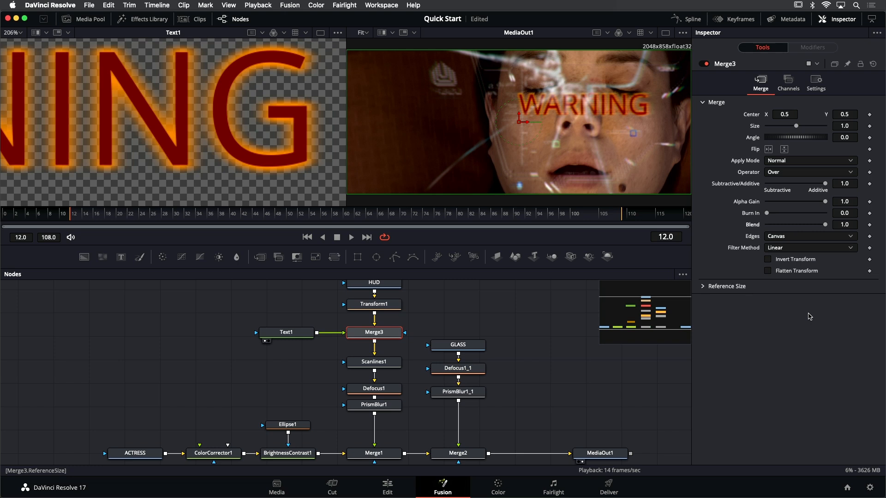
pyautogui.press('End')
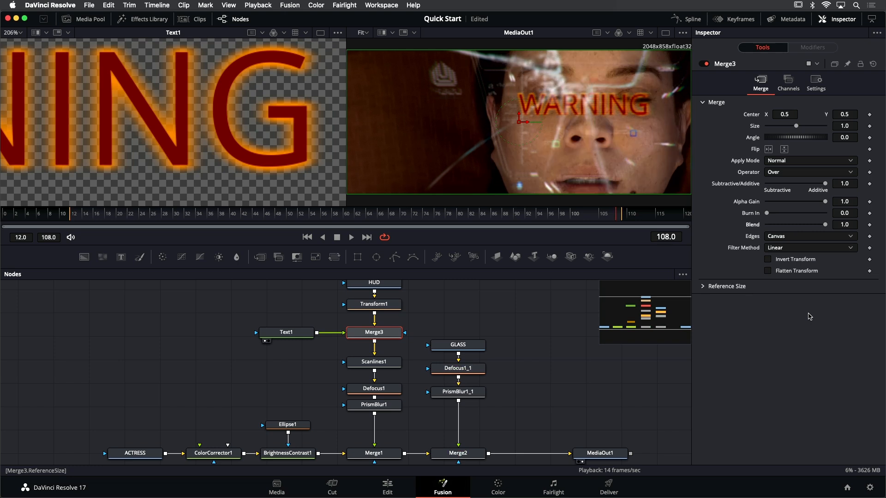
pyautogui.press('Home')
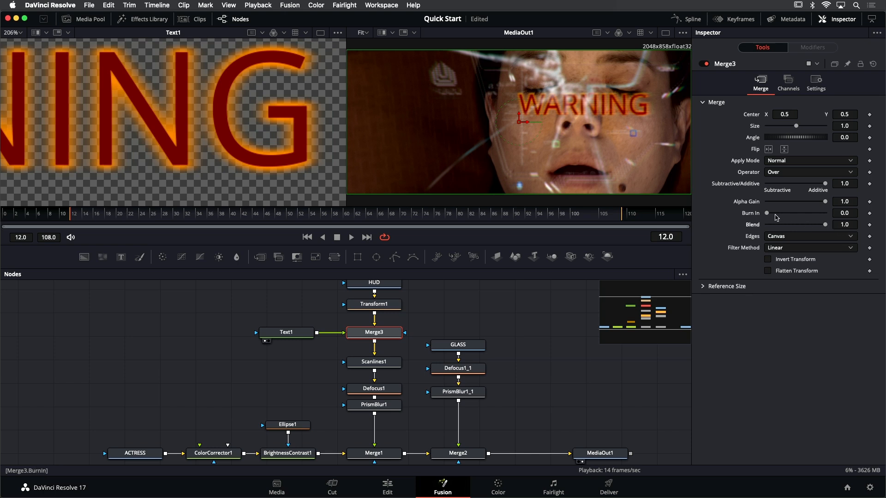
pyautogui.click(869, 224)
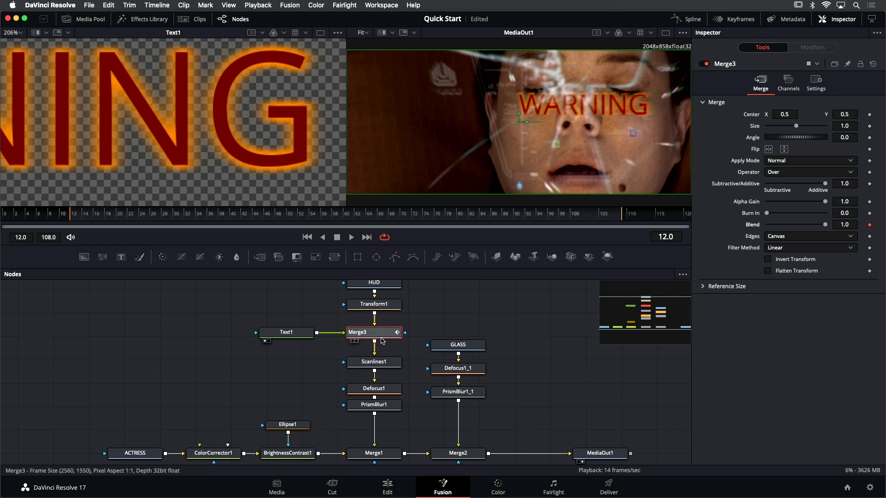
pyautogui.moveTo(384, 340)
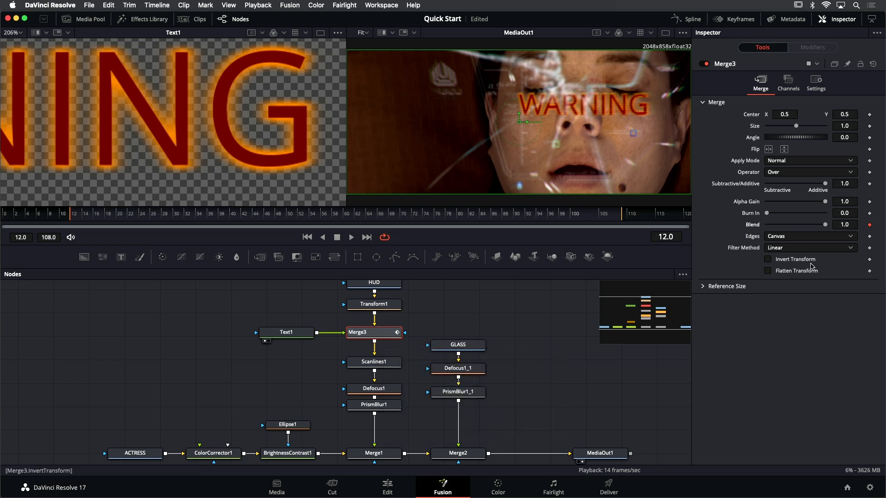
pyautogui.moveTo(825, 225); pyautogui.dragTo(763, 228)
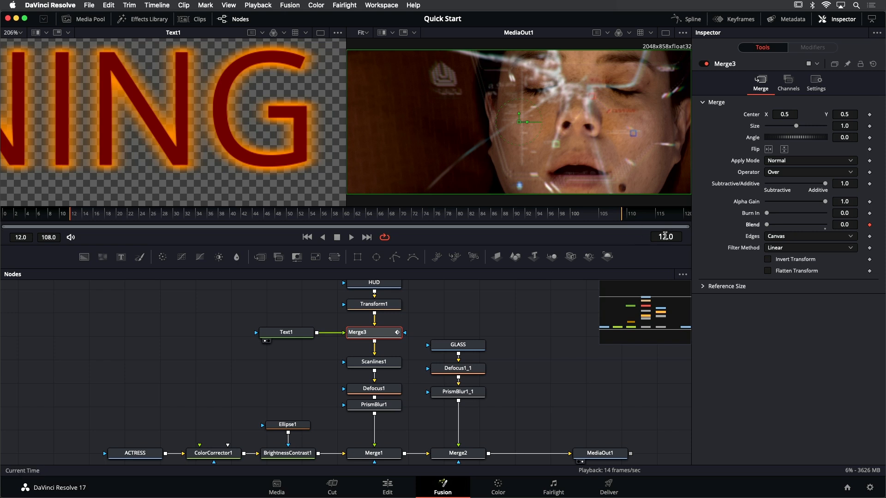
# Keyframe Merge3's Blend at 1.0 on frame 22 and at 0.0 on frame 32
pyautogui.click(664, 237)
pyautogui.write('2')
pyautogui.press('Return')
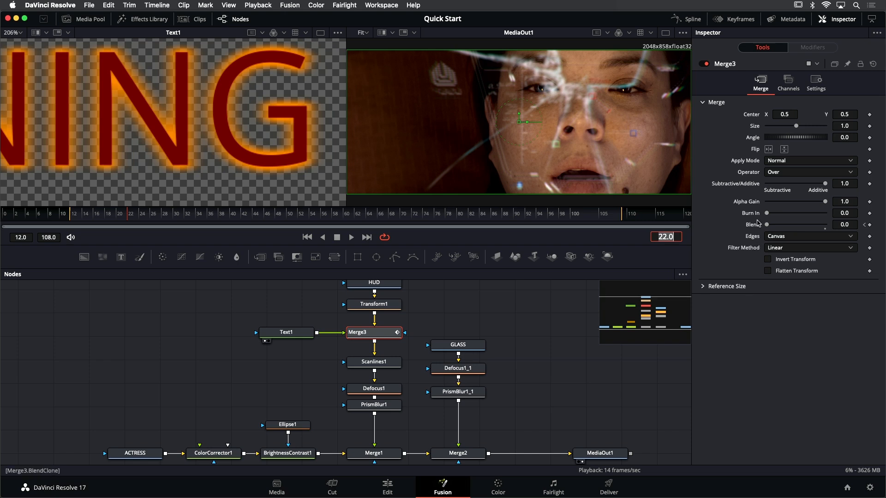
pyautogui.moveTo(767, 227); pyautogui.dragTo(843, 234)
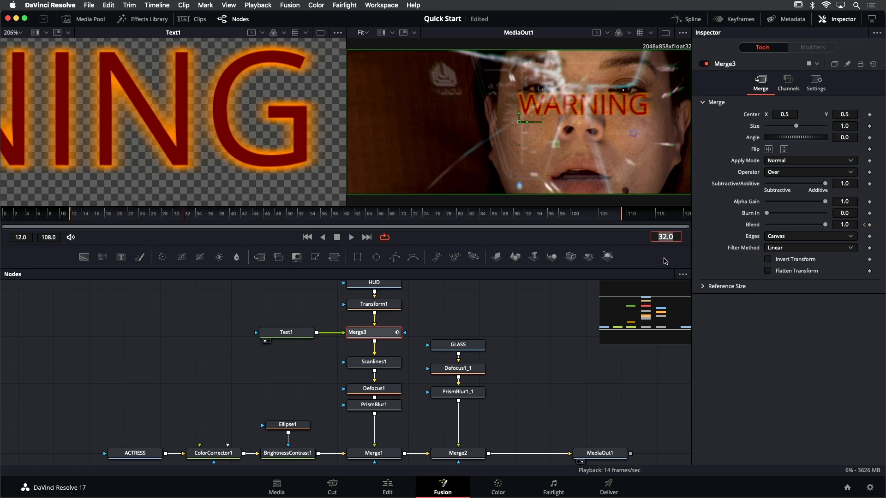
pyautogui.press('Return')
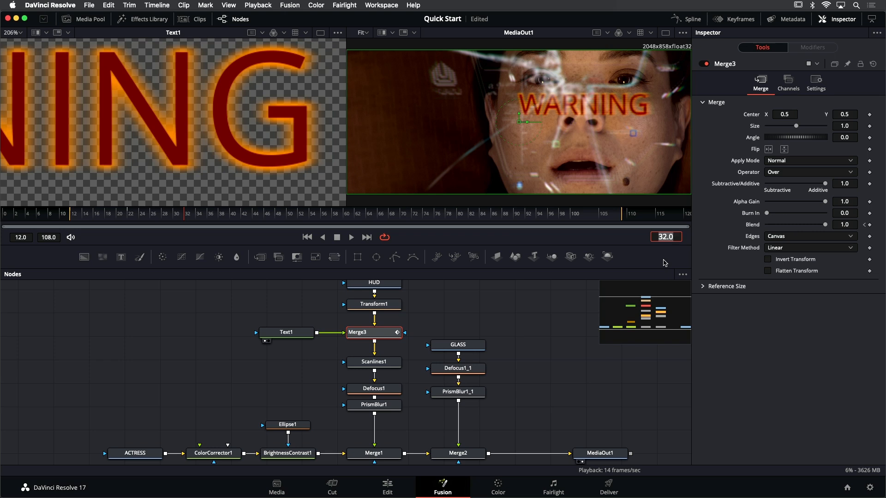
pyautogui.click(825, 225)
pyautogui.moveTo(825, 226); pyautogui.dragTo(747, 226)
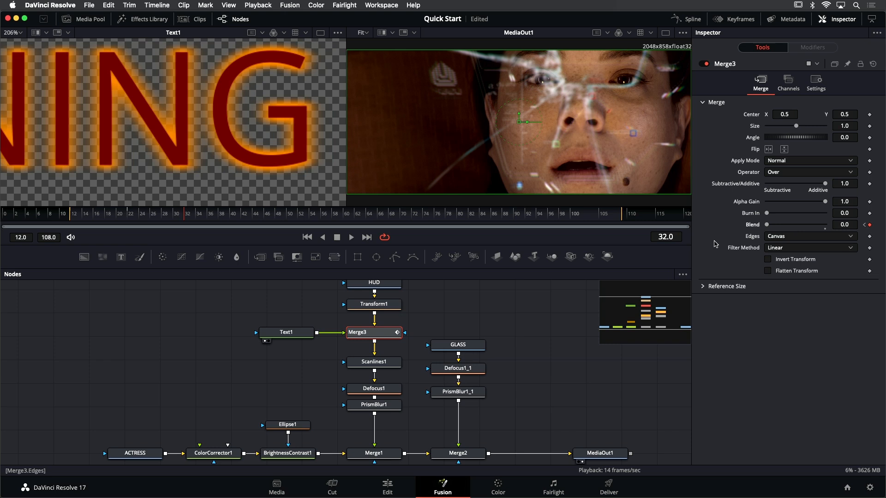
# Play back the WARNING fade, shorten the render range to end at frame 49, and loop playback over it
pyautogui.press('super+Left')
pyautogui.press('space')
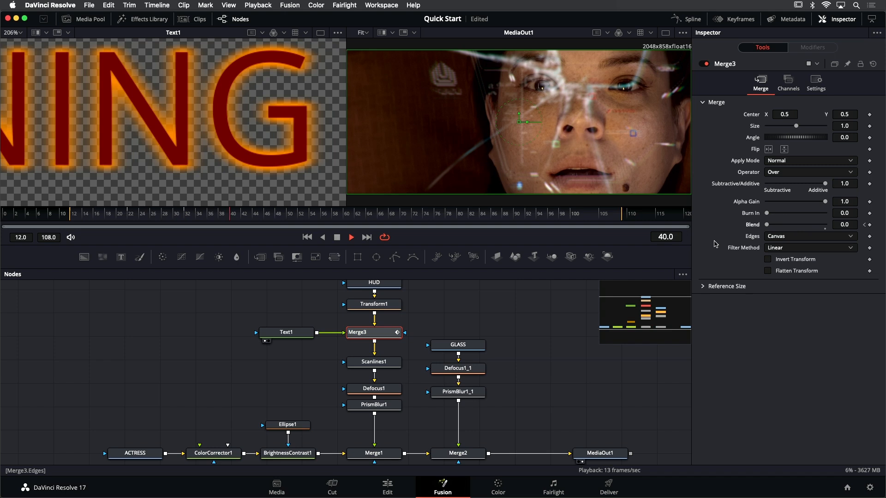
pyautogui.press('space')
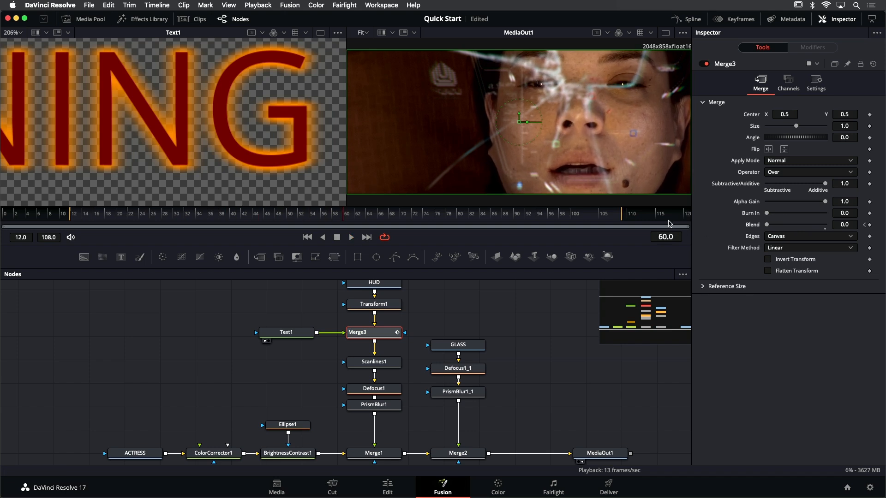
pyautogui.moveTo(623, 219); pyautogui.dragTo(287, 219)
pyautogui.press('space')
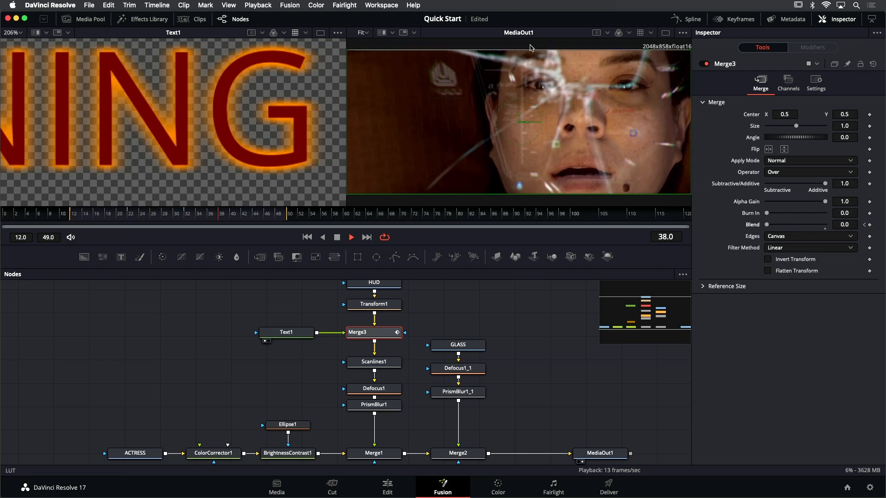
# Park the playhead on frame 22, save the project and display Merge3's Blend curve in the Spline editor
pyautogui.click(689, 19)
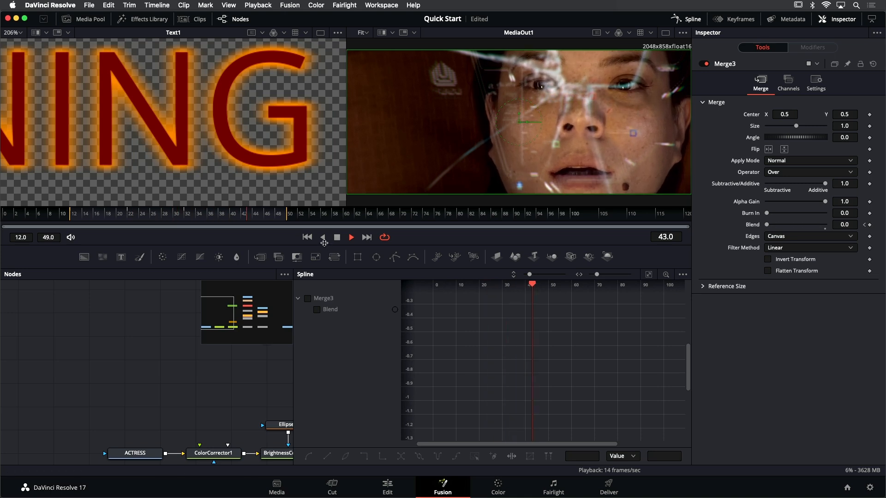
pyautogui.press('space')
pyautogui.moveTo(115, 214)
pyautogui.mouseDown()
pyautogui.moveTo(129, 214)
pyautogui.moveTo(102, 214)
pyautogui.moveTo(130, 218)
pyautogui.mouseUp()
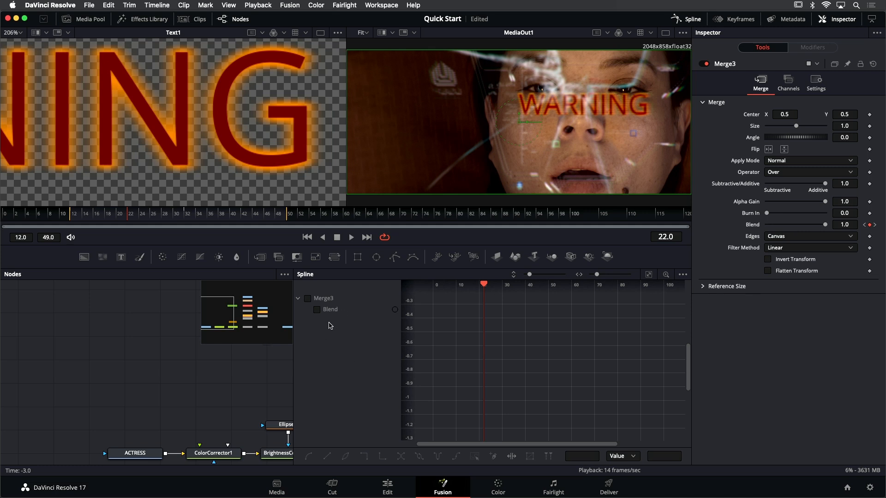
pyautogui.press('super+s')
pyautogui.click(317, 310)
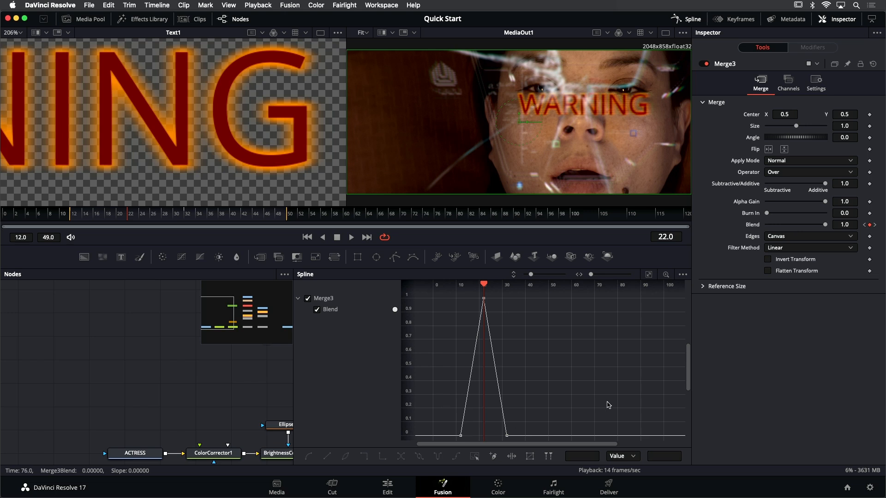
# Examine Merge3's Blend curve over a wider frame range in the Spline editor and move the playhead to frame 34
pyautogui.moveTo(601, 372); pyautogui.dragTo(616, 358)
pyautogui.moveTo(592, 347)
pyautogui.mouseDown()
pyautogui.moveTo(562, 345)
pyautogui.moveTo(577, 344)
pyautogui.mouseUp()
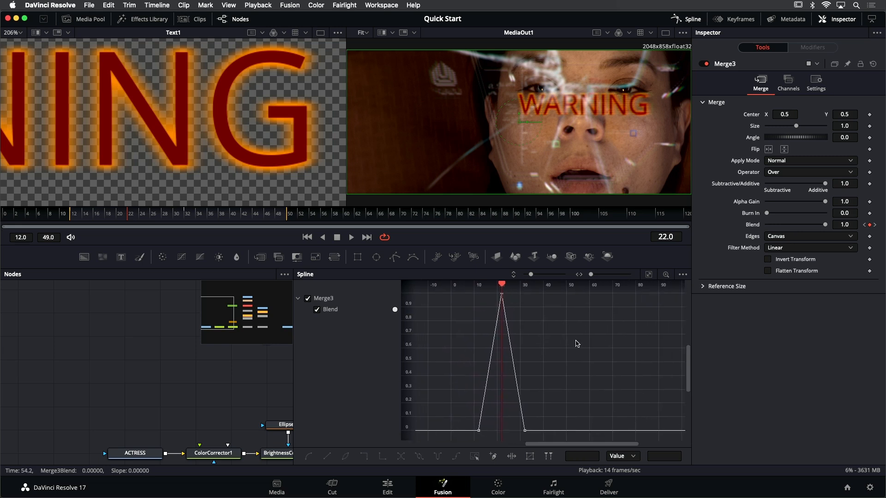
pyautogui.scroll(-3, 575, 338)
pyautogui.scroll(2, 575, 337)
pyautogui.scroll(-2, 575, 337)
pyautogui.scroll(3, 575, 341)
pyautogui.scroll(-2, 575, 341)
pyautogui.moveTo(601, 347); pyautogui.dragTo(512, 354)
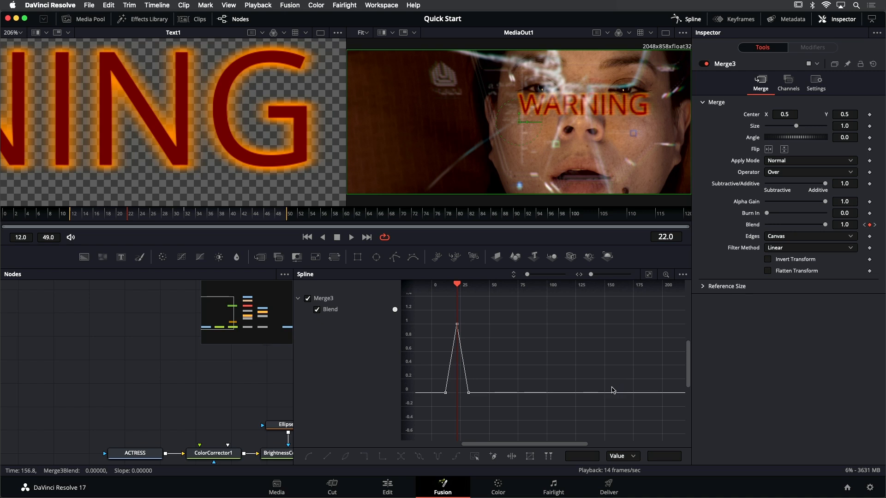
pyautogui.moveTo(457, 285); pyautogui.dragTo(471, 303)
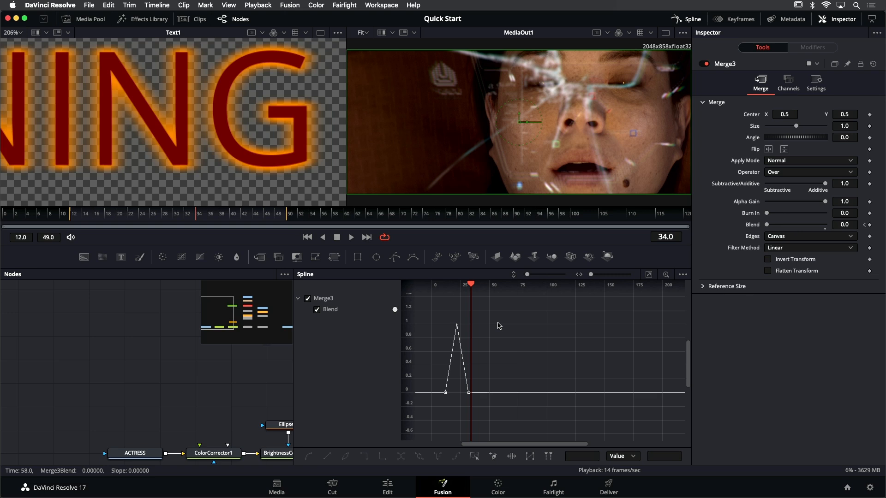
# Convert all three Merge3 Blend keyframes to stepped interpolation and play back the on-off blink
pyautogui.moveTo(433, 312); pyautogui.dragTo(480, 417)
pyautogui.moveTo(430, 309); pyautogui.dragTo(485, 411)
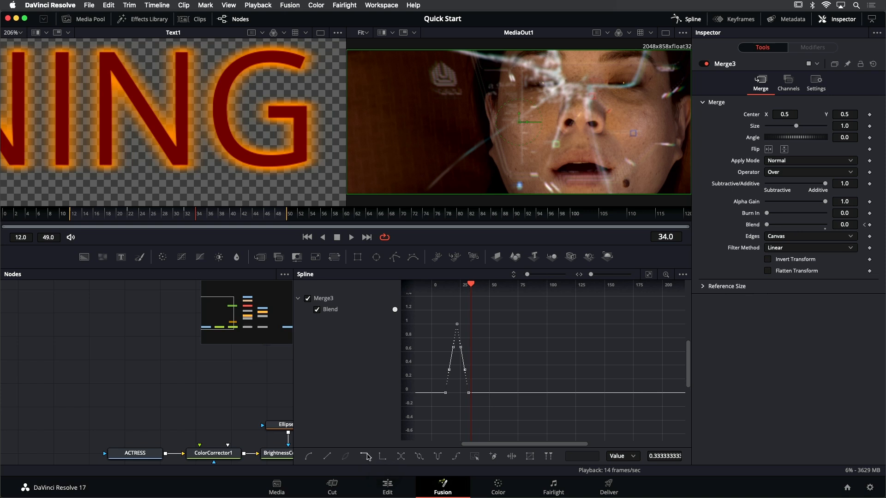
pyautogui.click(365, 456)
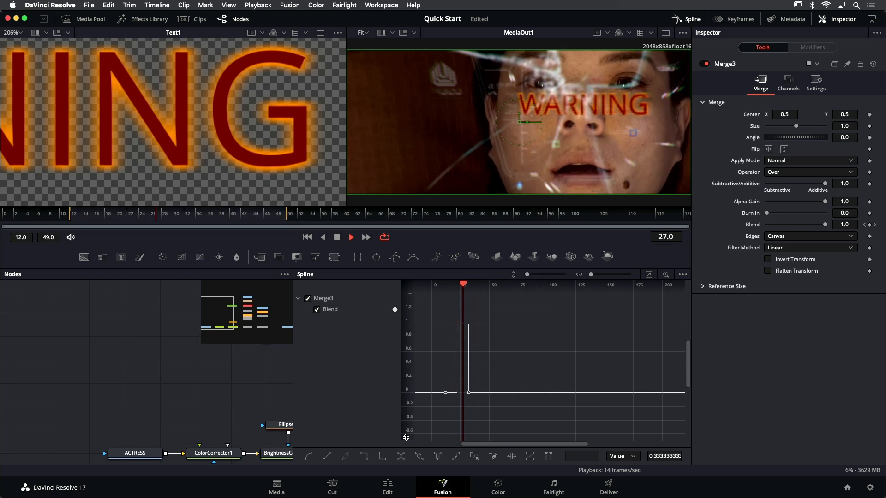
pyautogui.press('space')
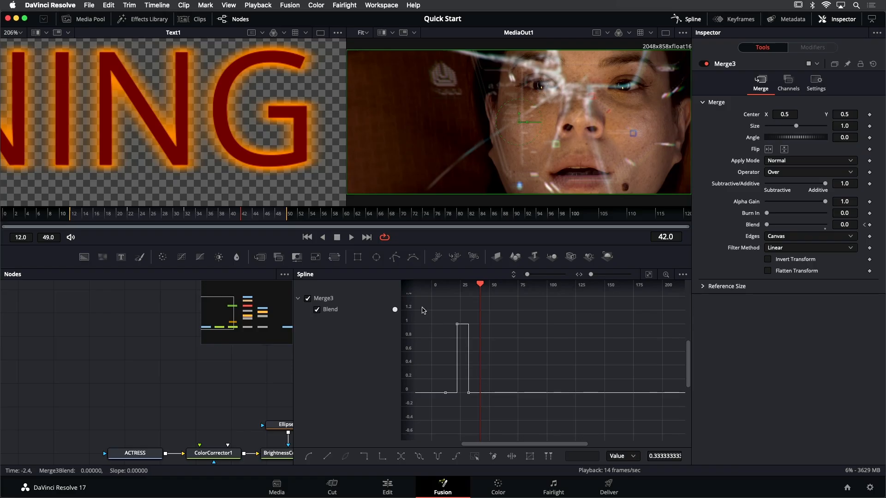
# Set the three Merge3 Blend keyframes to repeat with Set Loop, and play back the WARNING blink from an early frame
pyautogui.moveTo(421, 307); pyautogui.dragTo(494, 412)
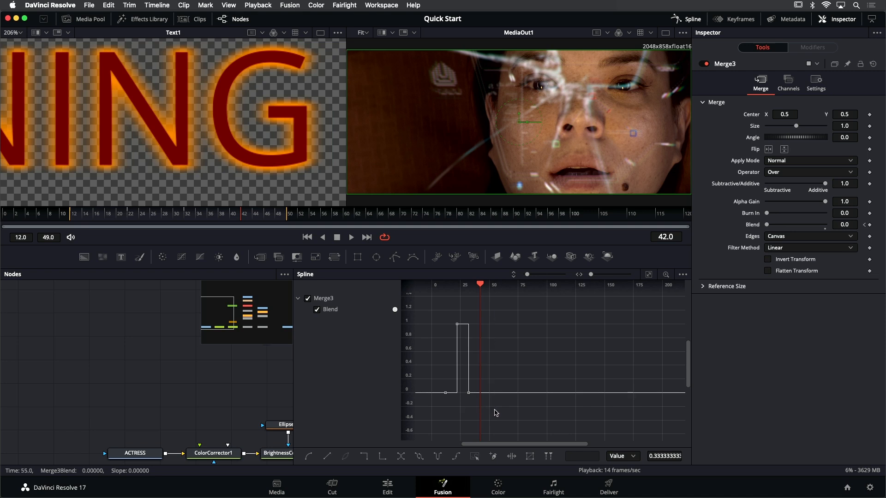
pyautogui.click(419, 456)
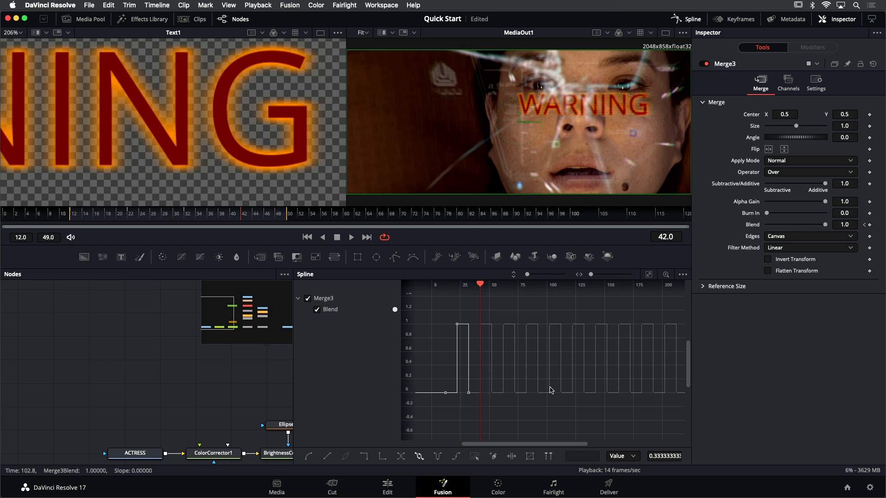
pyautogui.moveTo(207, 216); pyautogui.dragTo(129, 218)
pyautogui.press('space')
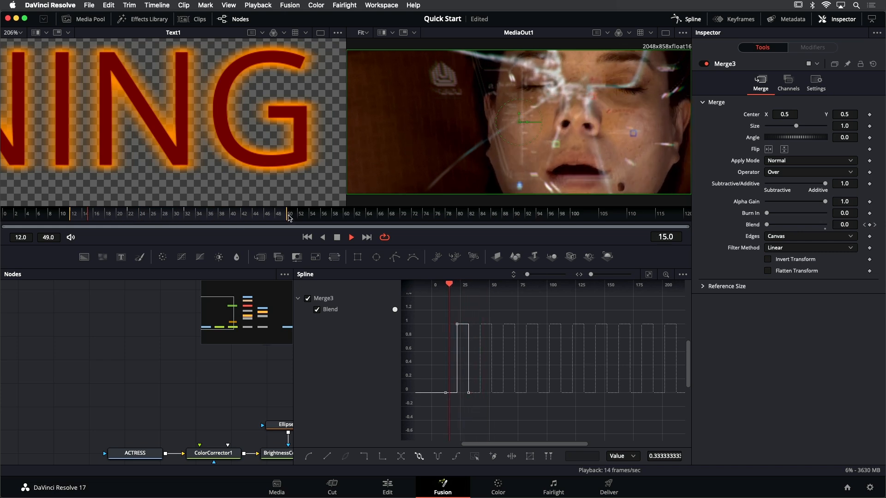
pyautogui.press('space')
# Extend the end of the render range to frame 110 and play back the looping blink over it
pyautogui.moveTo(286, 220); pyautogui.dragTo(633, 235)
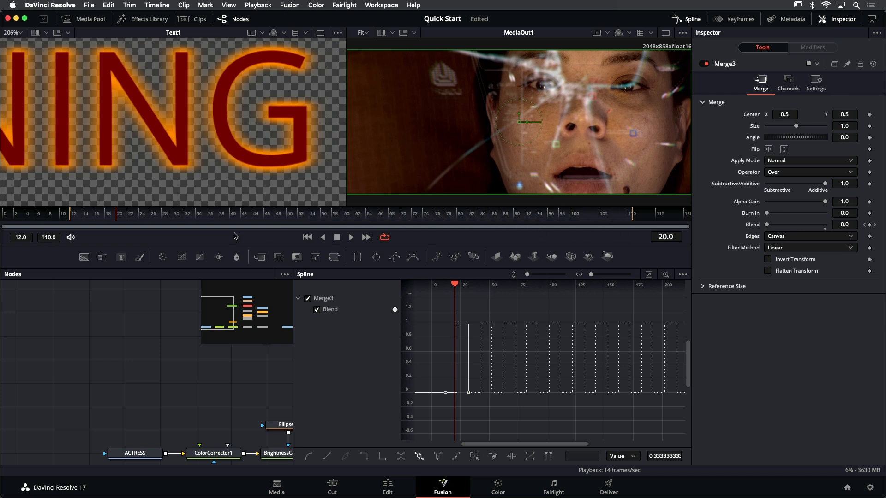
pyautogui.click(97, 225)
pyautogui.press('space')
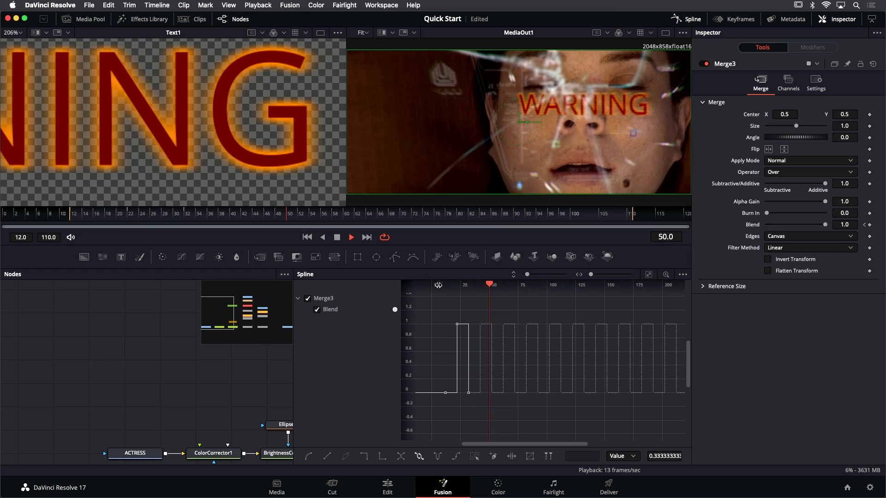
pyautogui.press('space')
# Compress Merge3's Blend keyframes with a Shape Box so the pattern ends at about frame 24, and play back the faster blink
pyautogui.moveTo(429, 317); pyautogui.dragTo(496, 406)
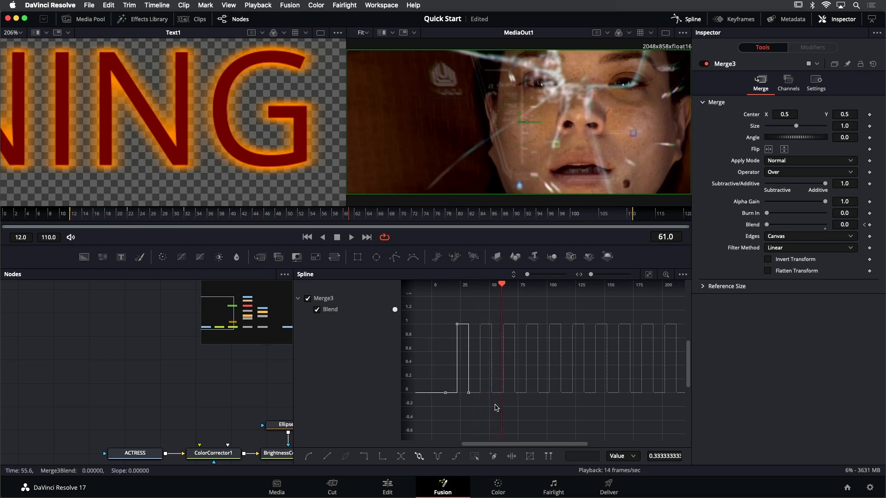
pyautogui.click(530, 457)
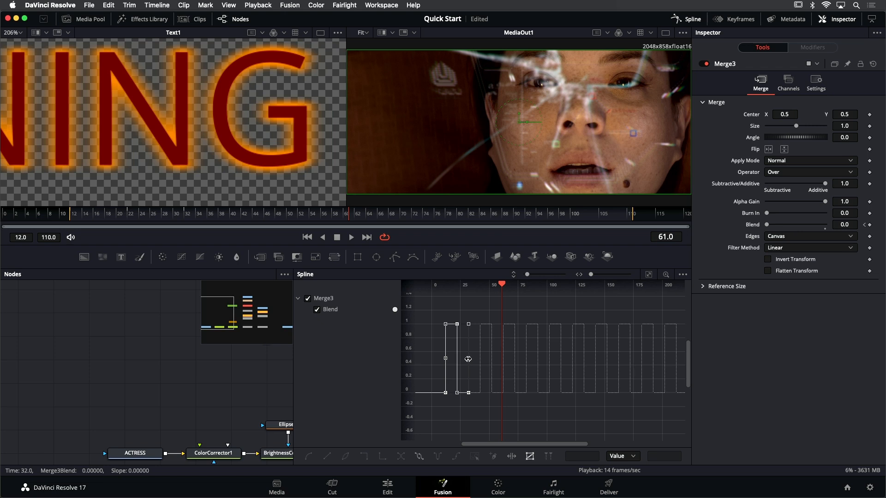
pyautogui.moveTo(468, 359); pyautogui.dragTo(460, 359)
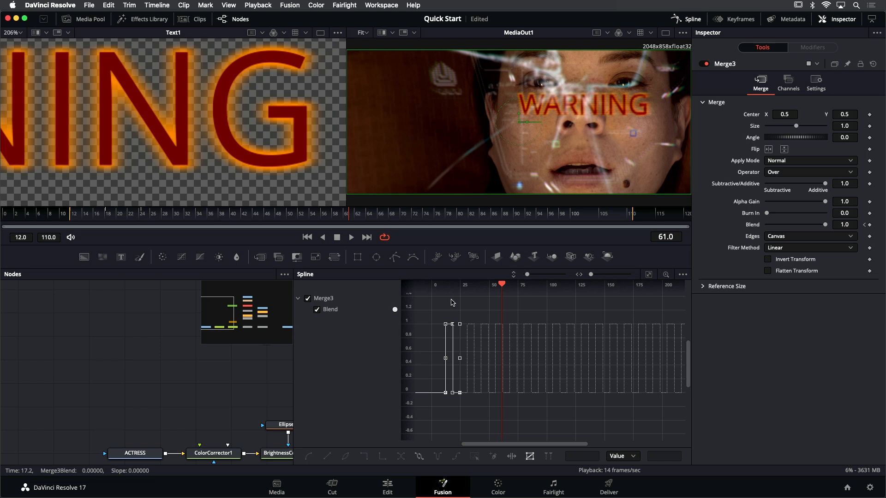
pyautogui.press('space')
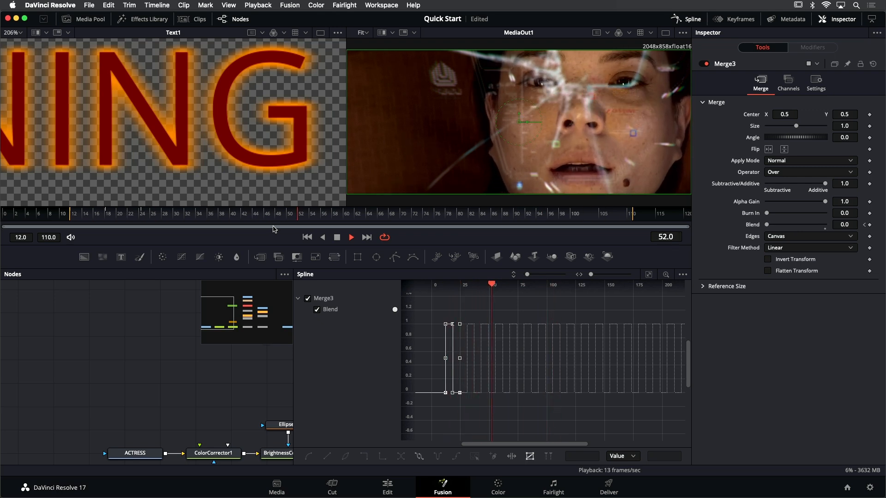
pyautogui.press('space')
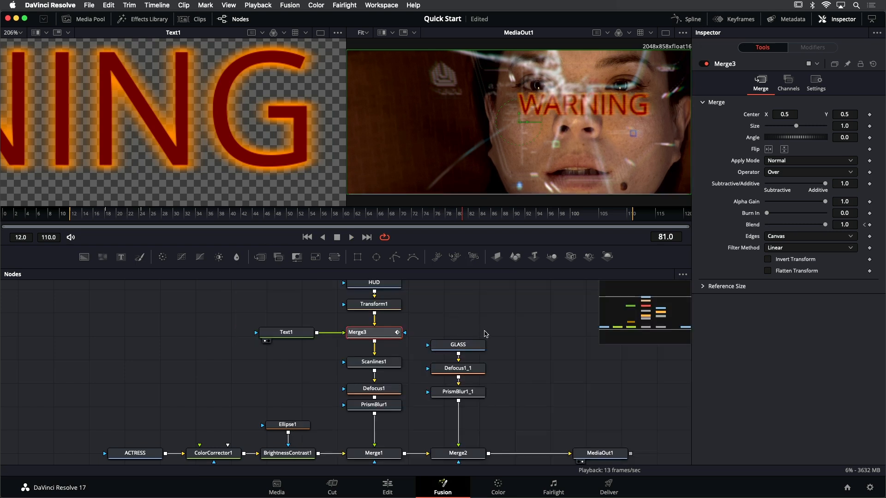
# Move the ACTRESS and ColorCorrector1 nodes together away from BrightnessContrast1 to make room for another node, and deselect them
pyautogui.scroll(-3, 447, 328)
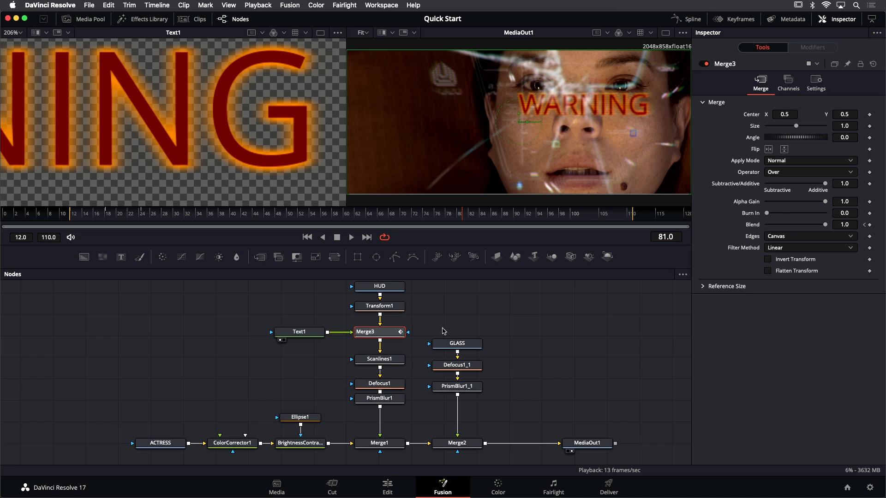
pyautogui.moveTo(468, 321); pyautogui.dragTo(446, 325)
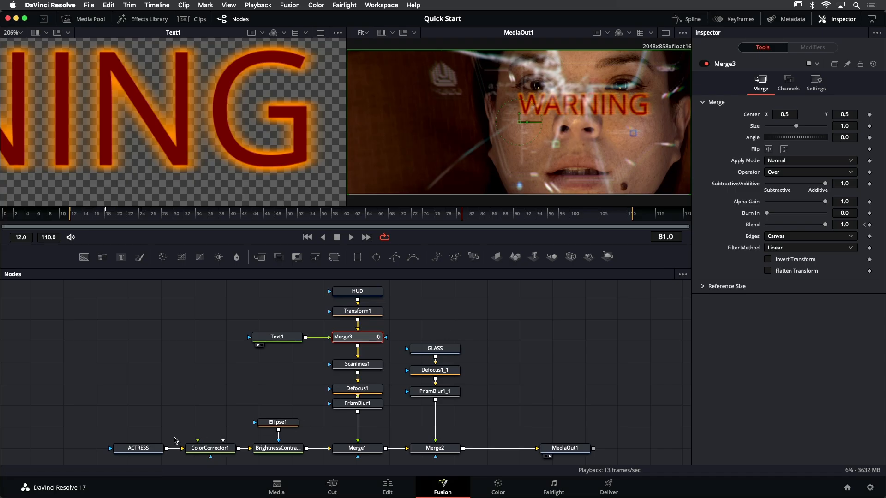
pyautogui.moveTo(172, 421); pyautogui.dragTo(261, 435)
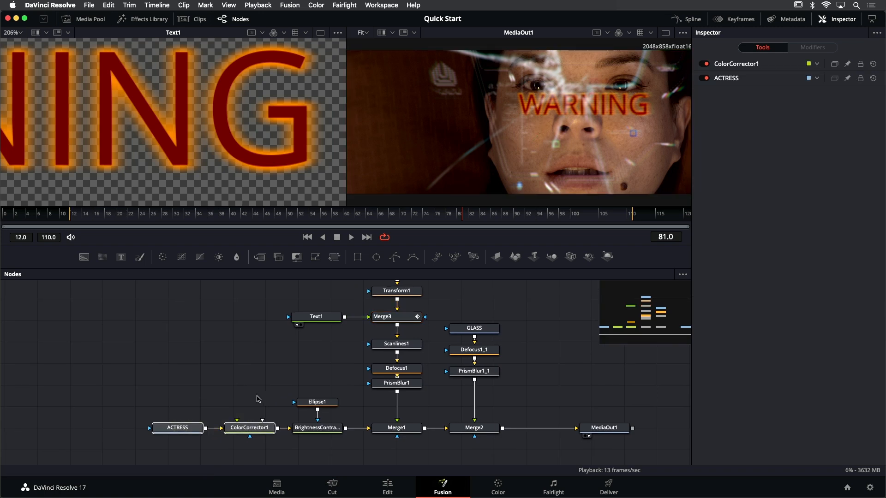
pyautogui.moveTo(244, 428); pyautogui.dragTo(176, 427)
pyautogui.moveTo(159, 393); pyautogui.dragTo(205, 388)
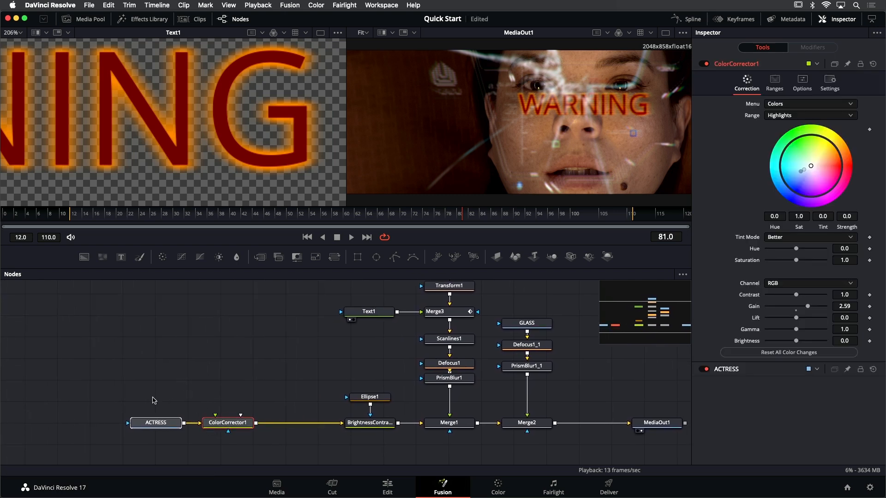
pyautogui.moveTo(203, 424); pyautogui.dragTo(193, 424)
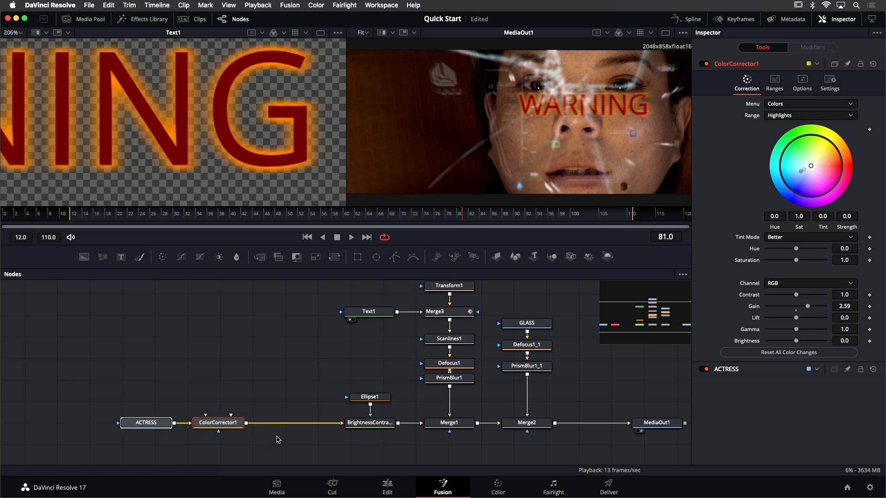
pyautogui.scroll(2, 258, 437)
pyautogui.scroll(3, 257, 436)
pyautogui.click(250, 399)
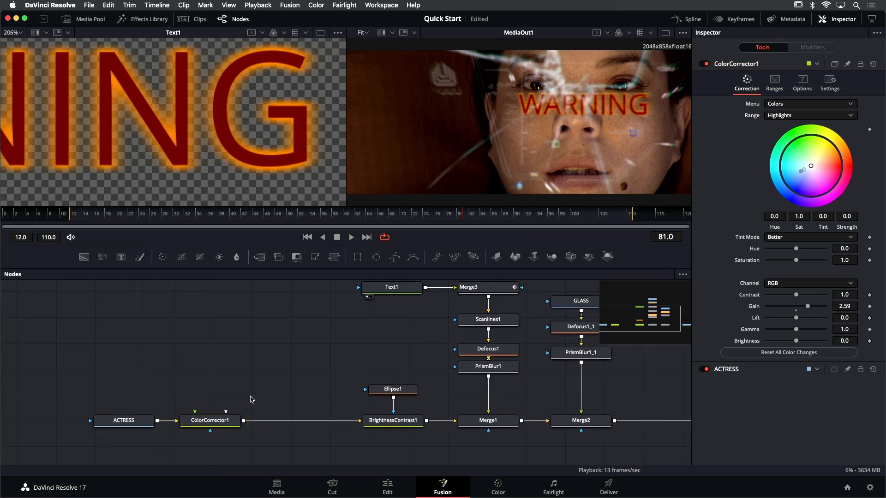
# Add a Color Corrector (CC) node directly after ColorCorrector1
pyautogui.click(229, 425)
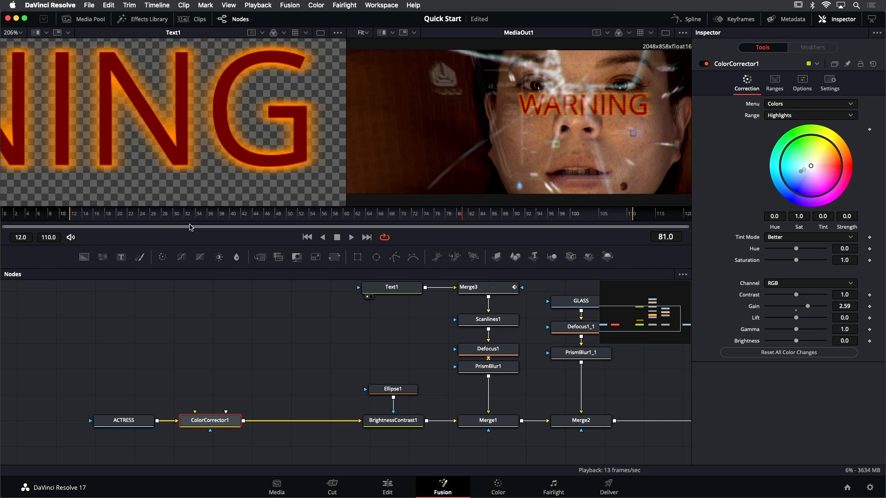
pyautogui.hotkey('shift', 'space')
pyautogui.write('bc')
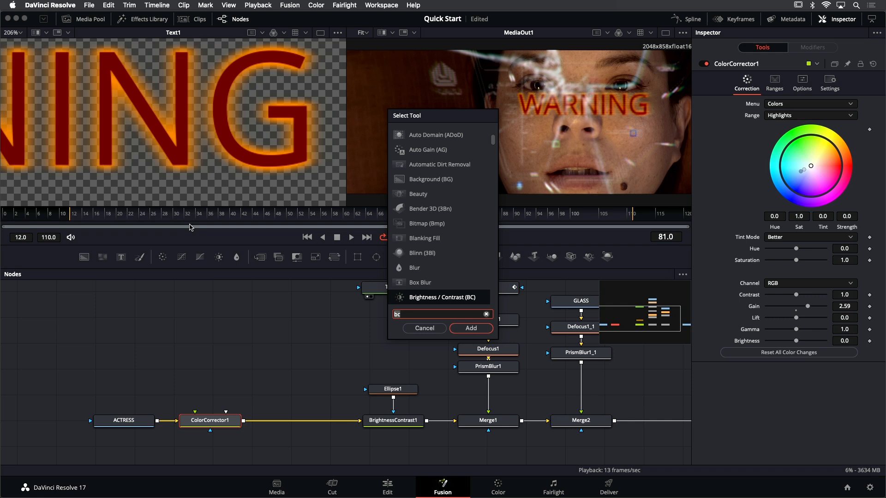
pyautogui.press('BackSpace')
pyautogui.press('BackSpace')
pyautogui.write('cc')
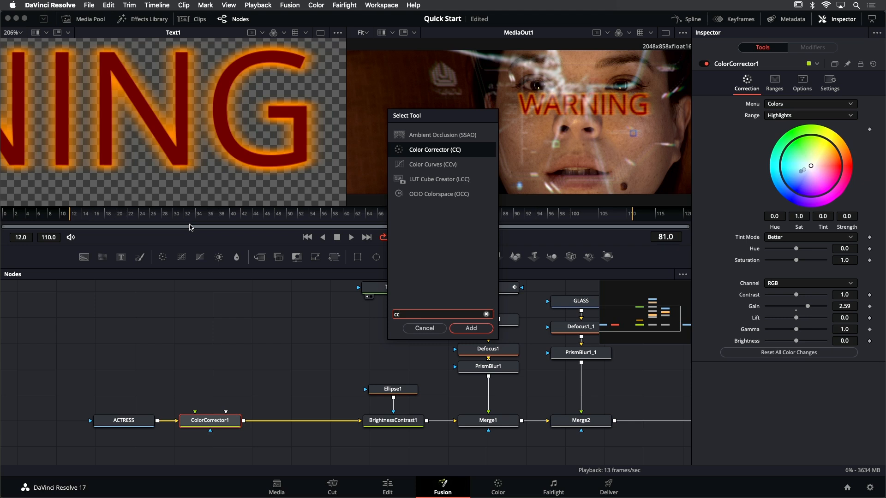
pyautogui.press('Return')
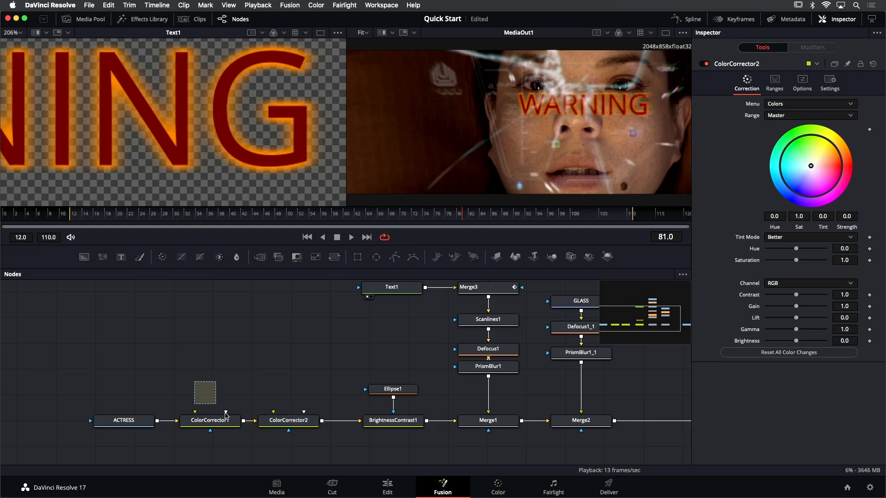
# Rename ColorCorrector1 as BASE_CC and ColorCorrector2 as RedLight_CC
pyautogui.moveTo(225, 415); pyautogui.dragTo(297, 452)
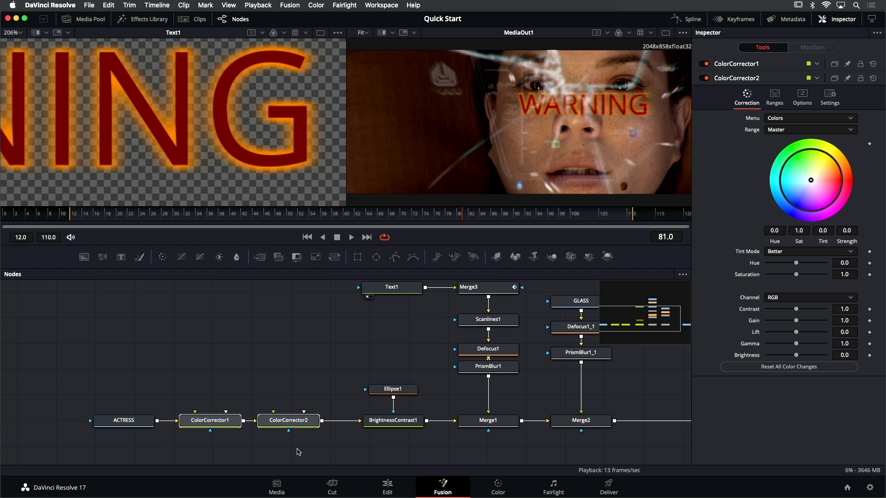
pyautogui.press('F2')
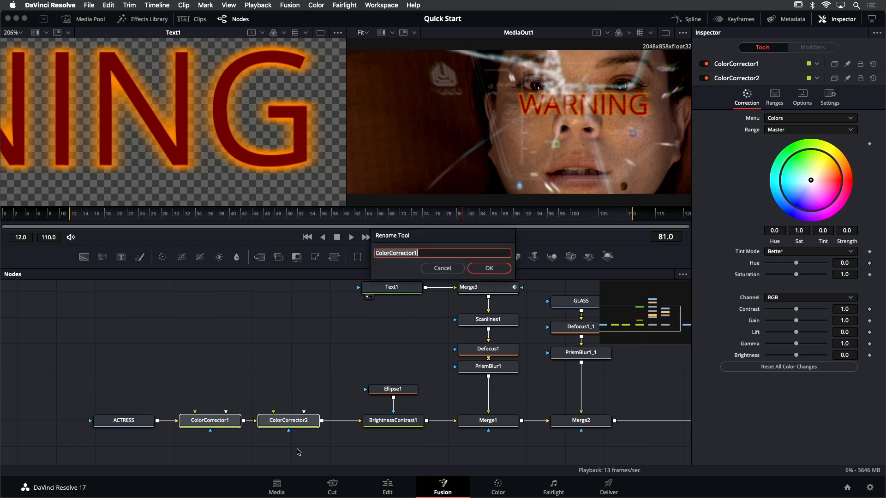
pyautogui.write('BASE_CC')
pyautogui.press('Return')
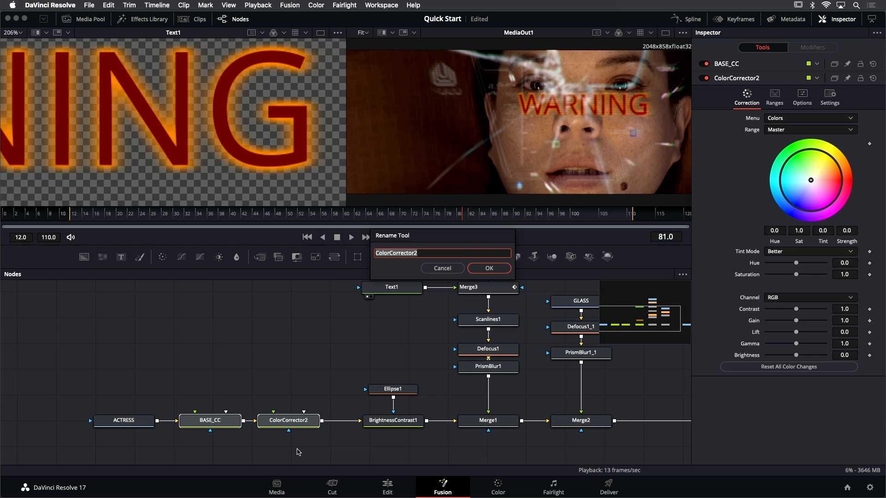
pyautogui.write('RedLight_CC')
pyautogui.press('Return')
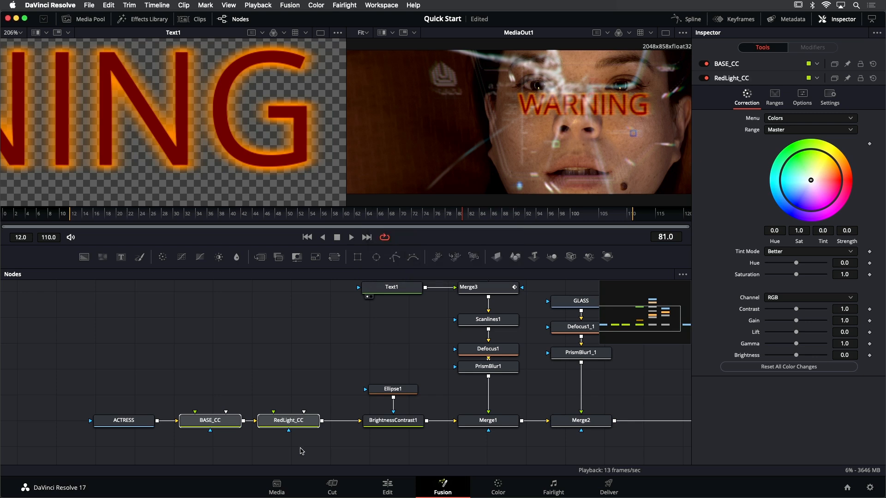
# Tint RedLight_CC's Master range strongly red on the color wheel, with Tint -0.0090 and Strength 1.0
pyautogui.click(291, 421)
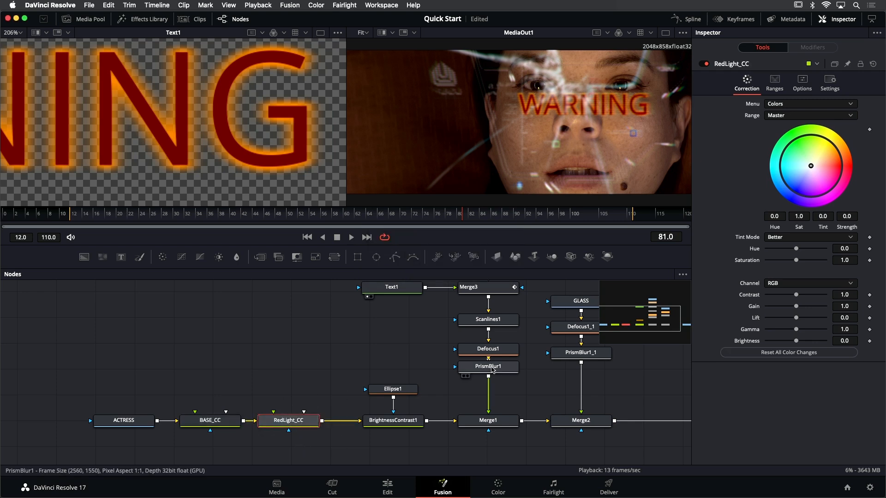
pyautogui.moveTo(816, 171); pyautogui.dragTo(845, 168)
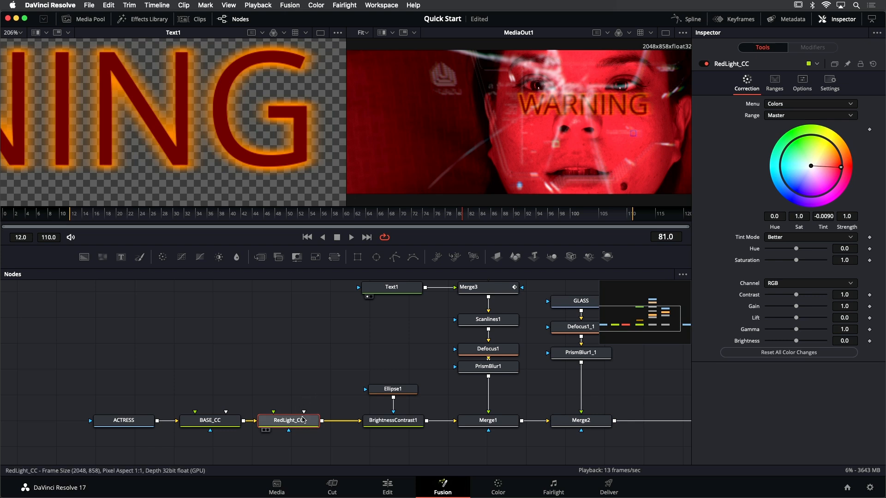
# Add an Ellipse mask to the RedLight_CC node
pyautogui.moveTo(303, 420)
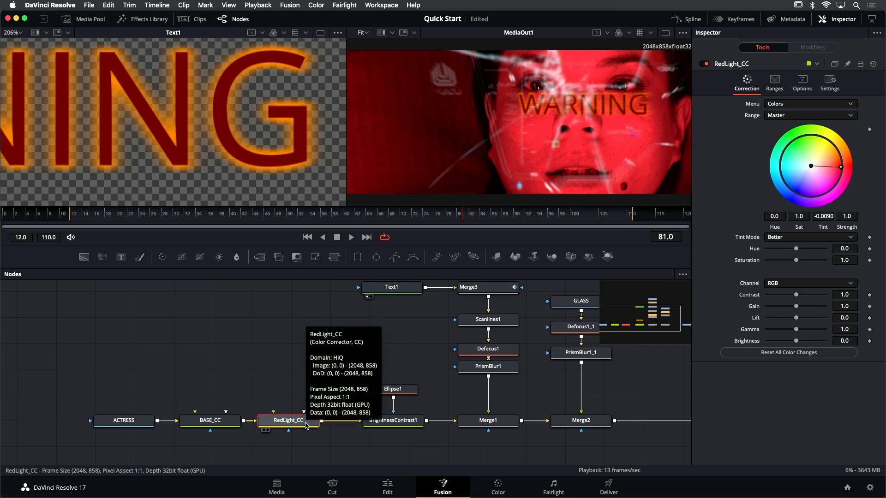
pyautogui.hotkey('shift', 'space')
pyautogui.write('cc')
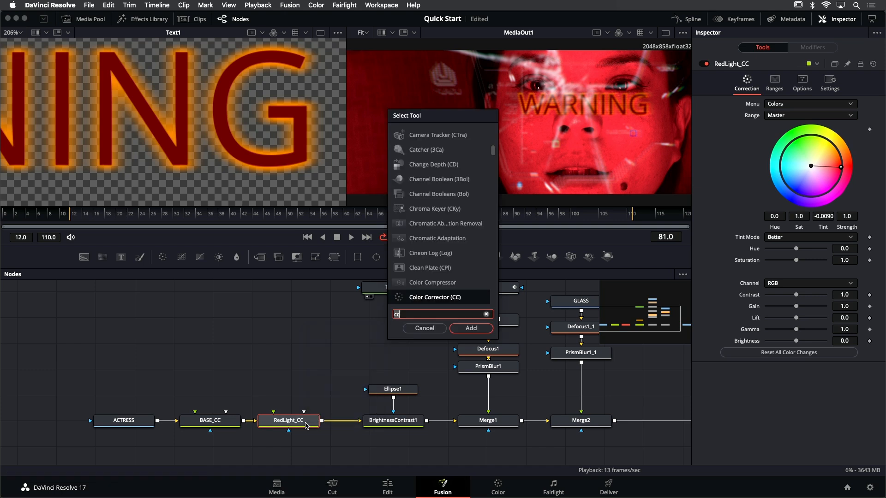
pyautogui.press('BackSpace')
pyautogui.press('BackSpace')
pyautogui.write('ell')
pyautogui.press('Return')
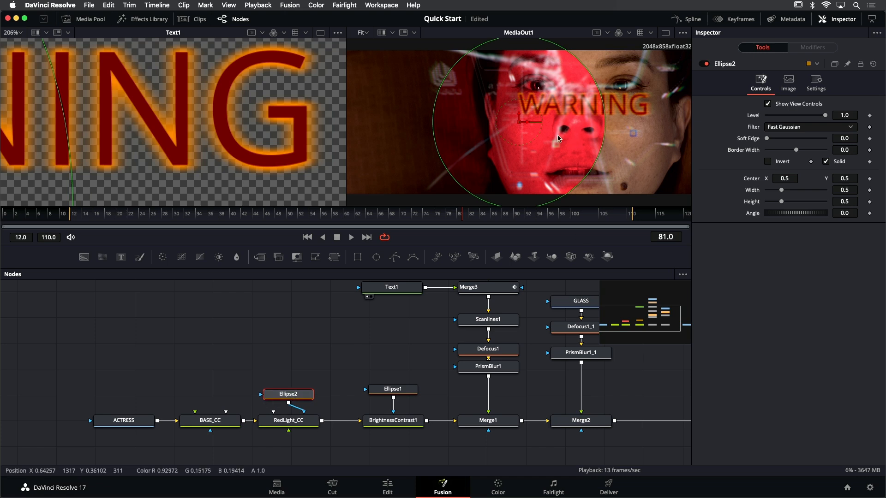
# Fit the Ellipse2 mask around the WARNING text, centered at about 0.678, 0.618 with width about 0.42 and height about 0.157
pyautogui.moveTo(519, 122); pyautogui.dragTo(587, 134)
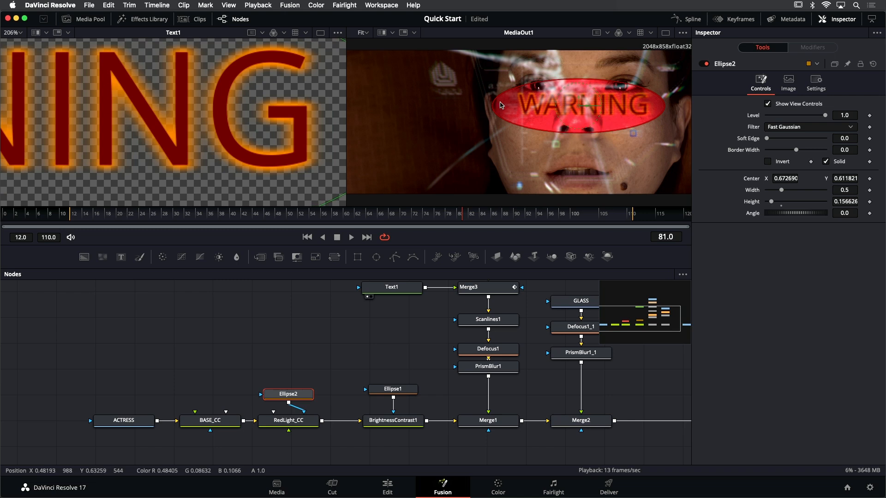
pyautogui.moveTo(493, 106); pyautogui.dragTo(507, 107)
pyautogui.moveTo(580, 107); pyautogui.dragTo(583, 106)
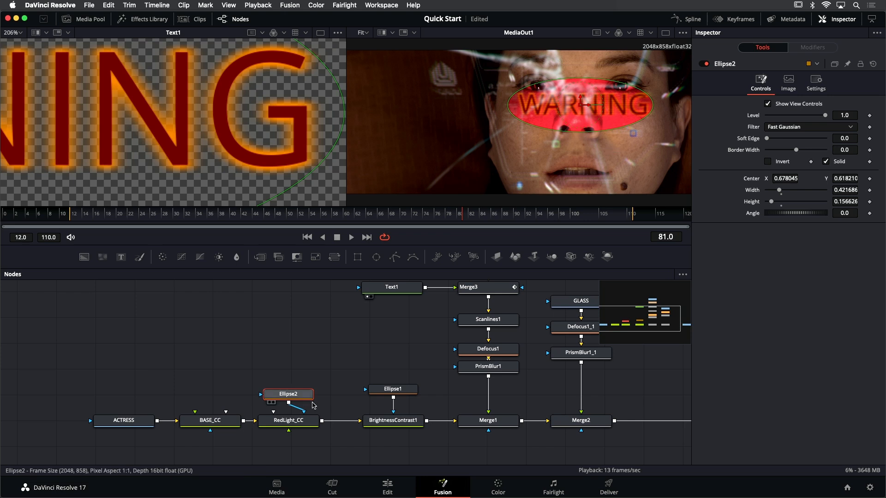
# Add a Probe modifier to the tint Strength of the RedLight_CC node and open the modifier's settings
pyautogui.click(289, 422)
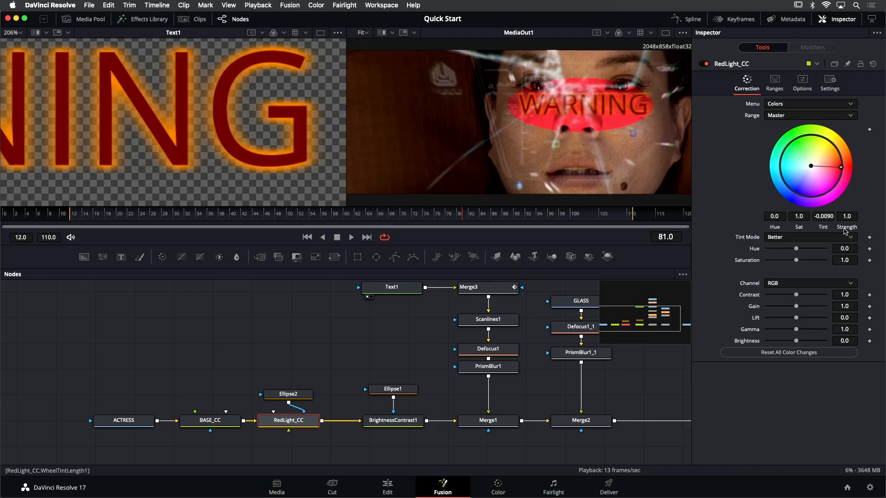
pyautogui.moveTo(847, 216)
pyautogui.mouseDown()
pyautogui.moveTo(800, 216)
pyautogui.moveTo(860, 216)
pyautogui.moveTo(847, 216)
pyautogui.mouseUp()
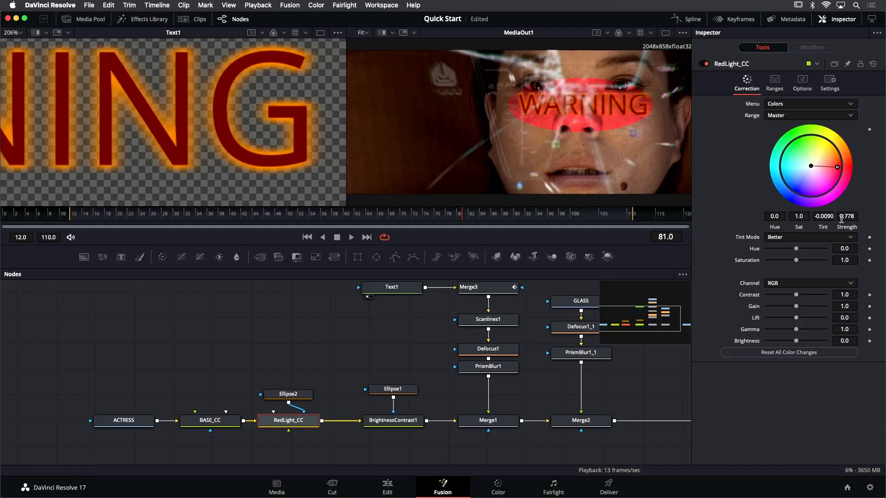
pyautogui.rightClick(851, 230)
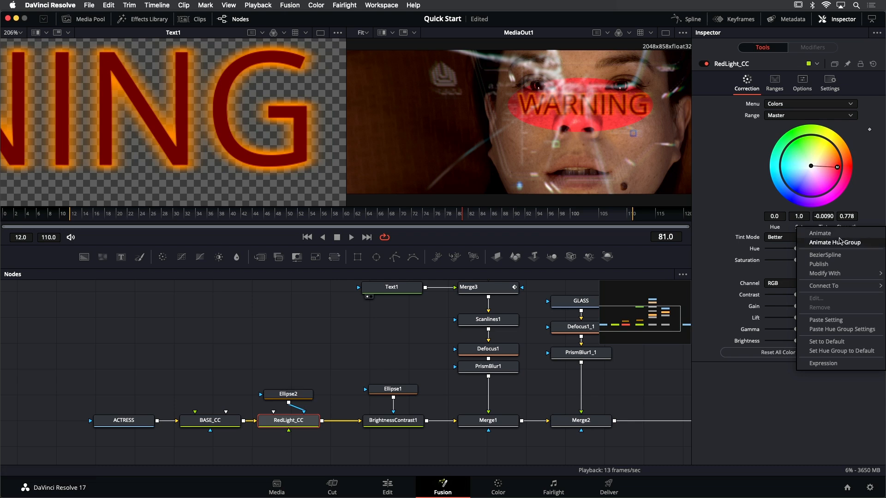
pyautogui.moveTo(829, 276)
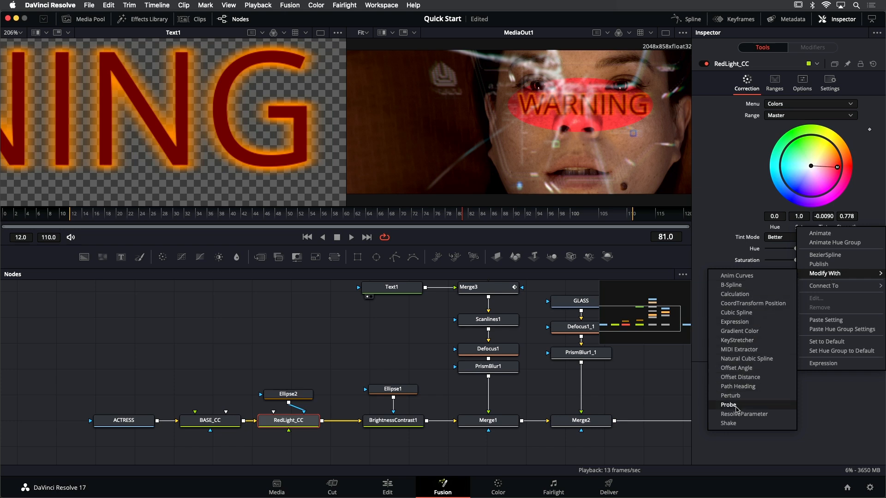
pyautogui.click(729, 405)
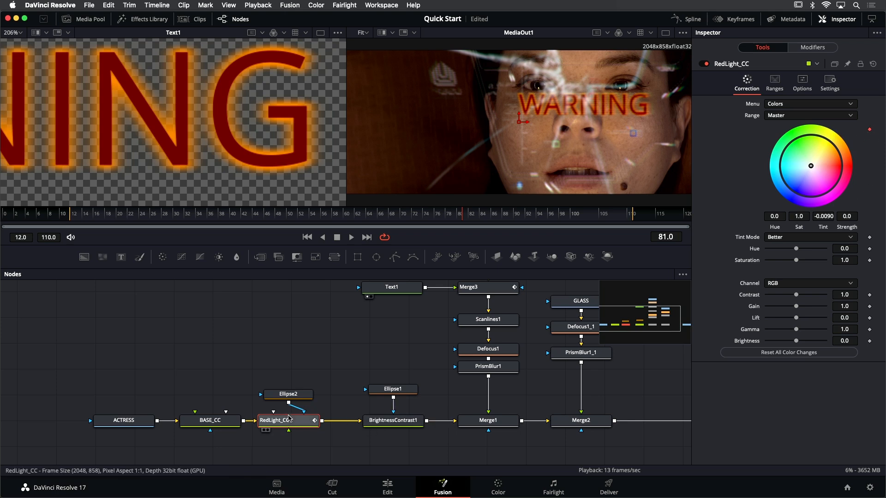
pyautogui.moveTo(292, 425)
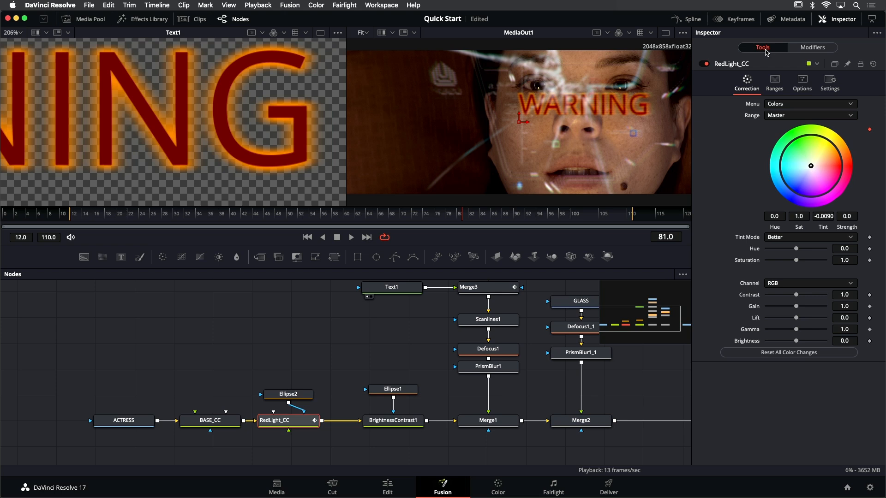
pyautogui.click(805, 48)
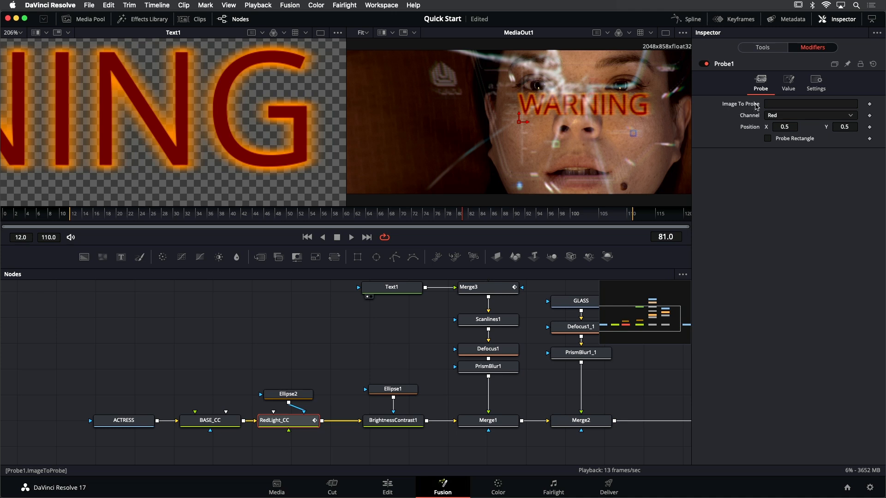
# Assign the Merge3 node as the Image To Probe of the Probe1 modifier
pyautogui.click(781, 103)
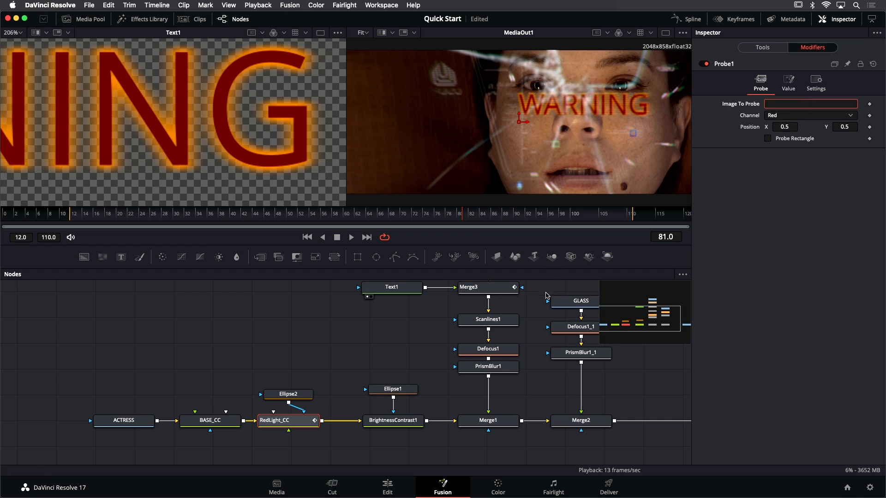
pyautogui.moveTo(535, 303); pyautogui.dragTo(379, 320)
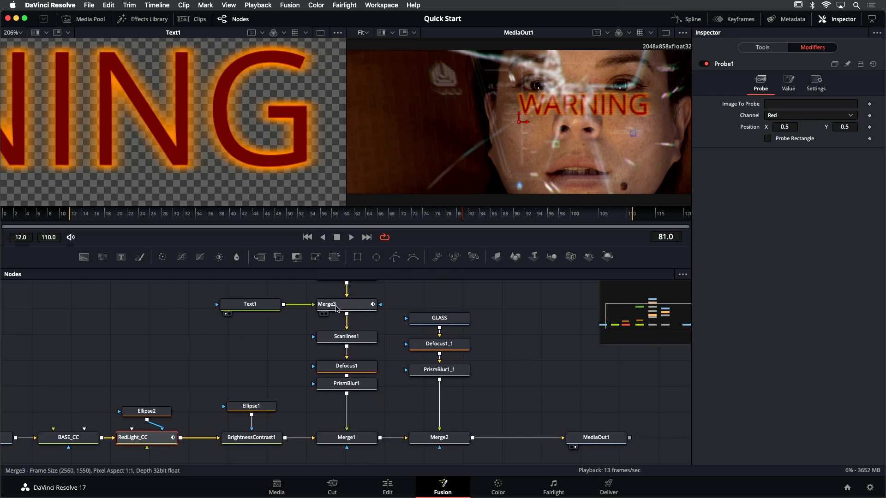
pyautogui.moveTo(343, 307)
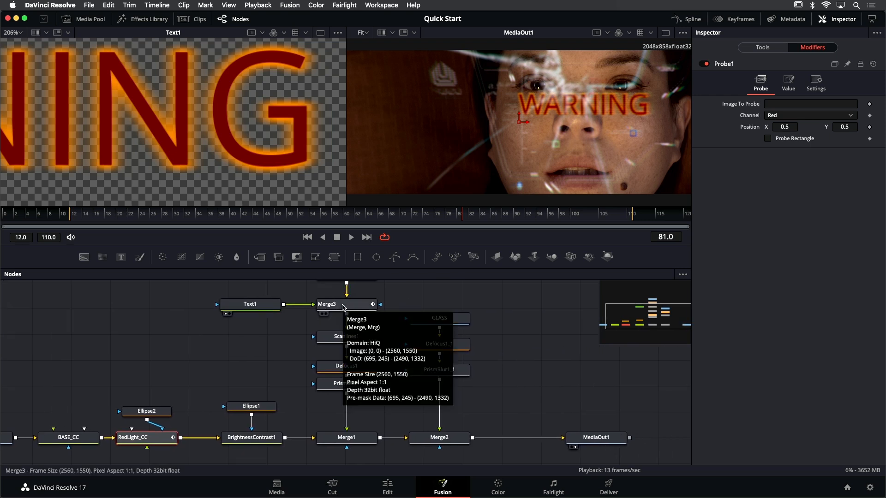
pyautogui.moveTo(344, 308)
pyautogui.mouseDown()
pyautogui.moveTo(405, 314)
pyautogui.moveTo(353, 307)
pyautogui.mouseUp()
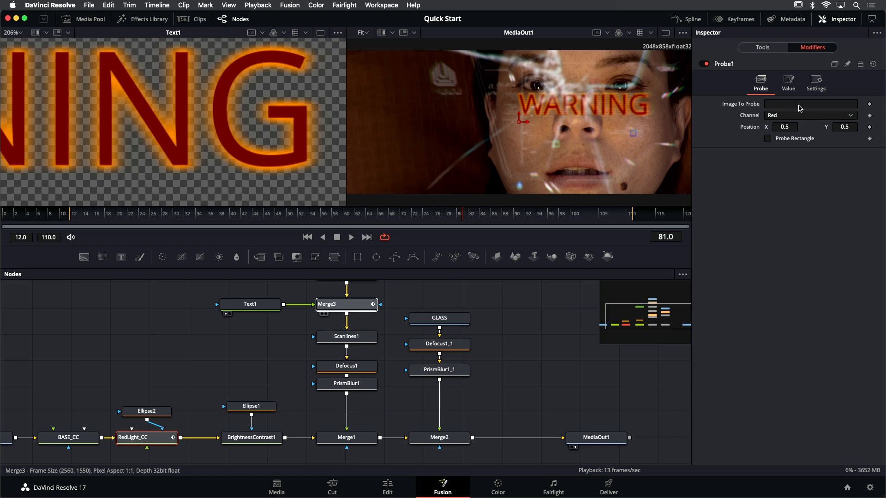
pyautogui.moveTo(799, 106); pyautogui.dragTo(798, 105)
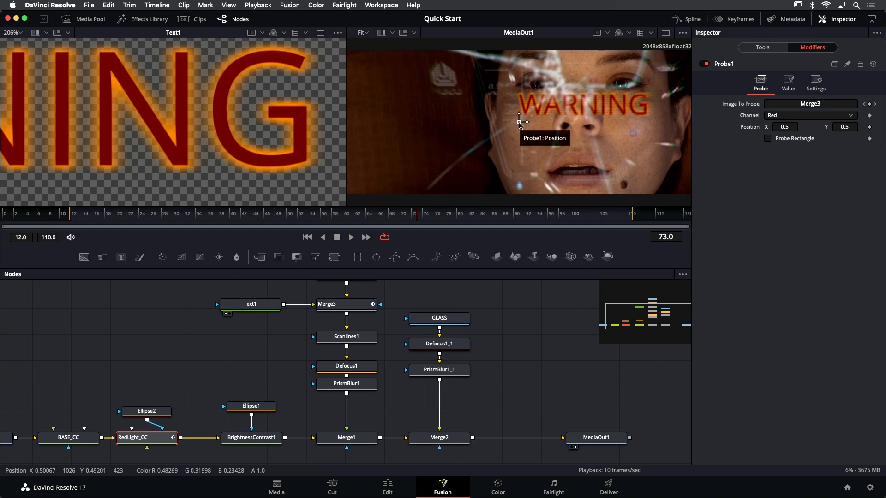
# Position the Probe1 sample point on the letter W of the WARNING text, at about 0.5206, 0.5624
pyautogui.moveTo(519, 124); pyautogui.dragTo(528, 114)
pyautogui.moveTo(528, 114); pyautogui.dragTo(529, 113)
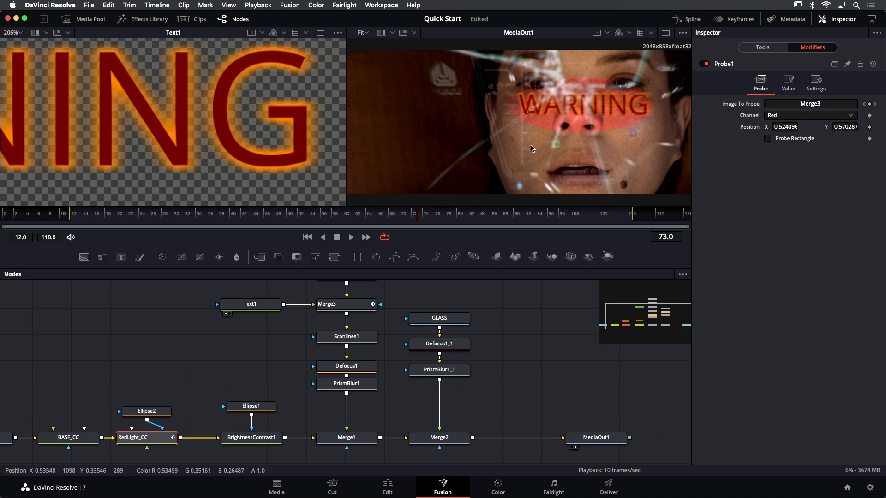
pyautogui.moveTo(98, 170); pyautogui.dragTo(233, 169)
pyautogui.moveTo(65, 167); pyautogui.dragTo(261, 158)
pyautogui.moveTo(165, 138); pyautogui.dragTo(158, 143)
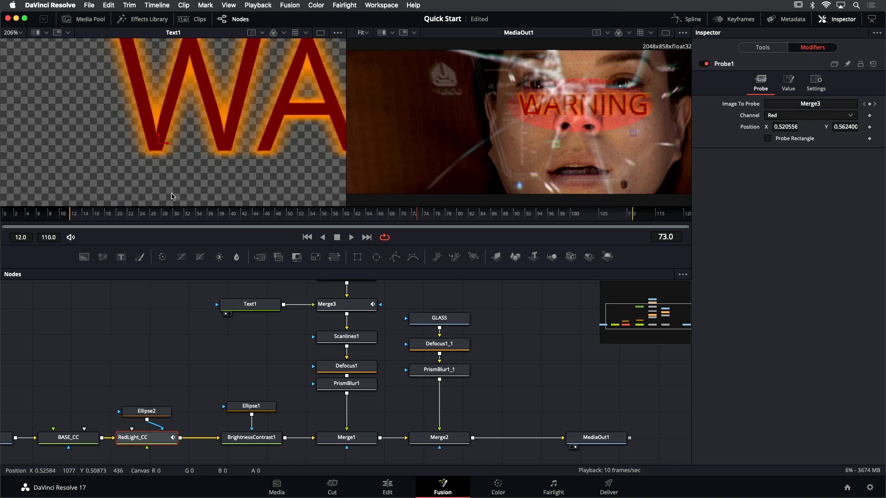
# Play back the composition to check the red light against the blinking WARNING text
pyautogui.click(256, 215)
pyautogui.press('space')
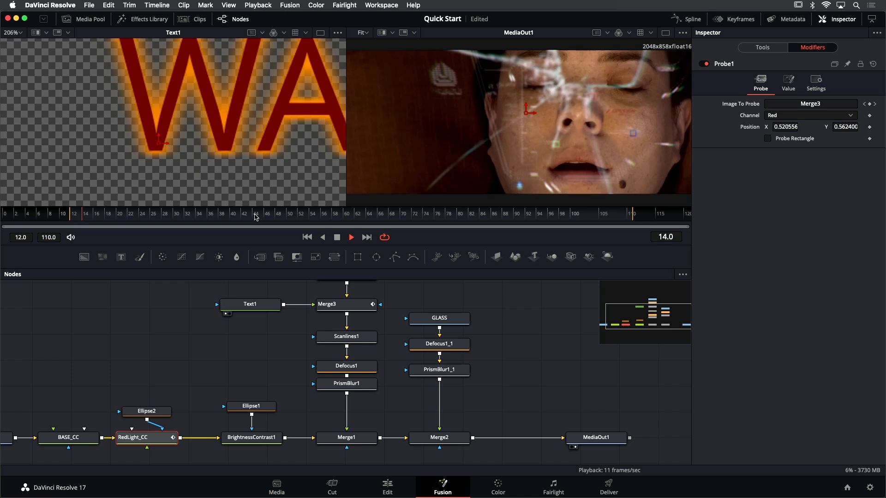
pyautogui.click(256, 215)
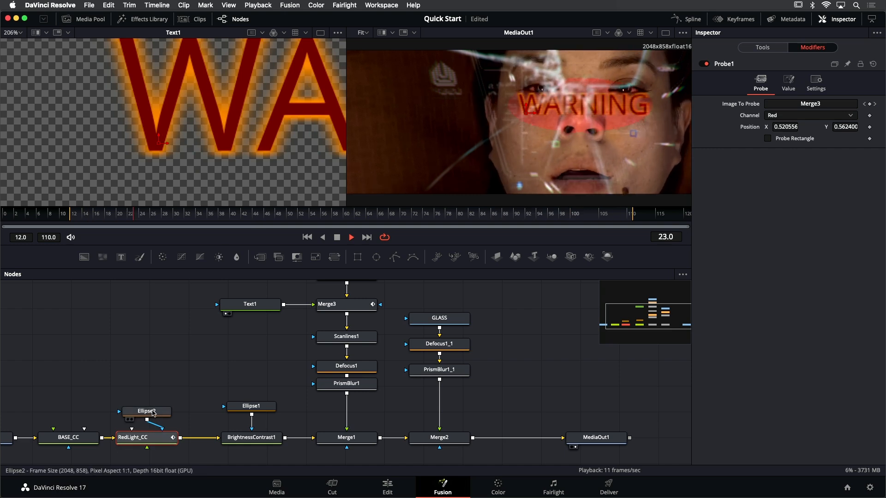
# Soften the Ellipse2 mask with a Soft Edge of 0.1433 and deselect the node
pyautogui.click(152, 412)
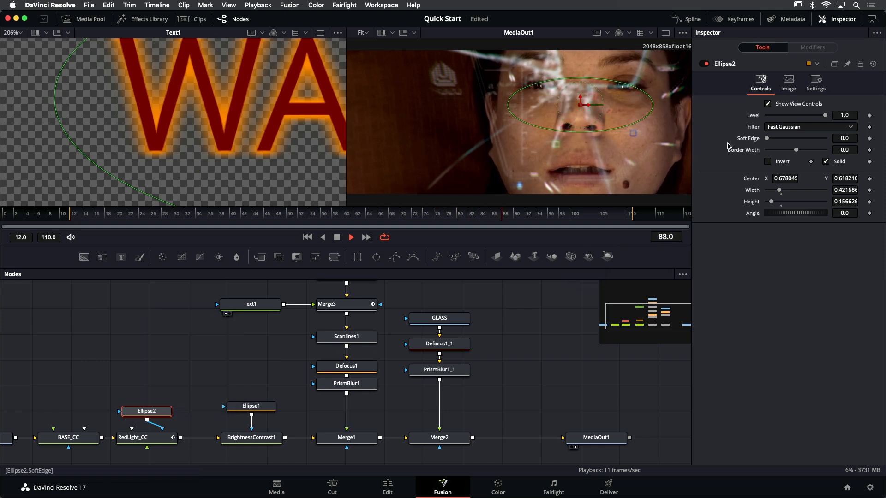
pyautogui.moveTo(765, 141); pyautogui.dragTo(811, 143)
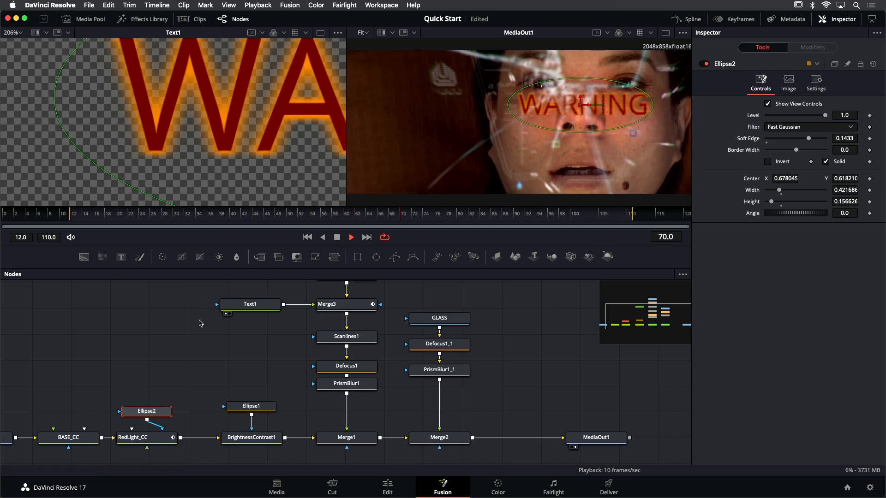
pyautogui.click(200, 323)
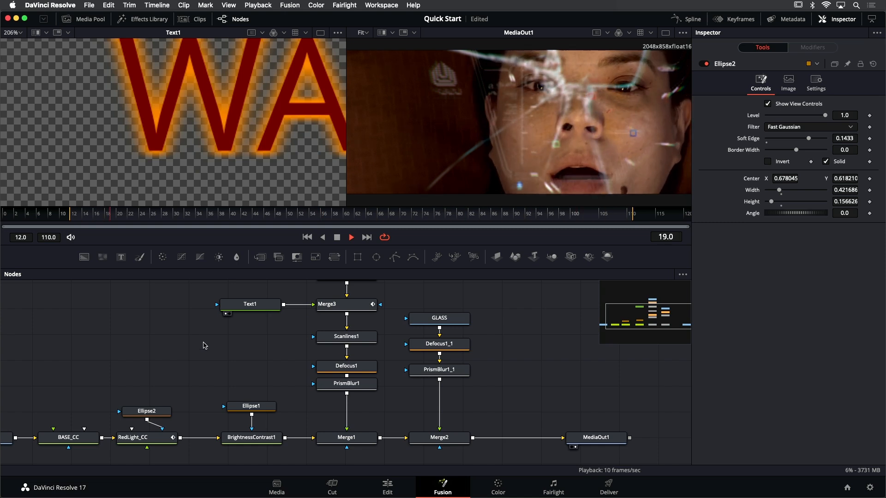
# Stop playback and move the ACTRESS node further away from BASE_CC
pyautogui.scroll(-3, 209, 350)
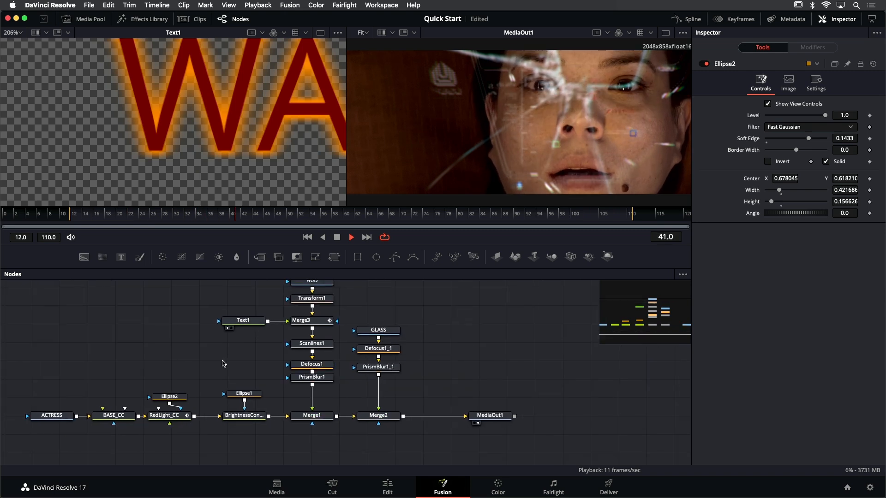
pyautogui.scroll(-1, 221, 364)
pyautogui.moveTo(214, 364); pyautogui.dragTo(260, 378)
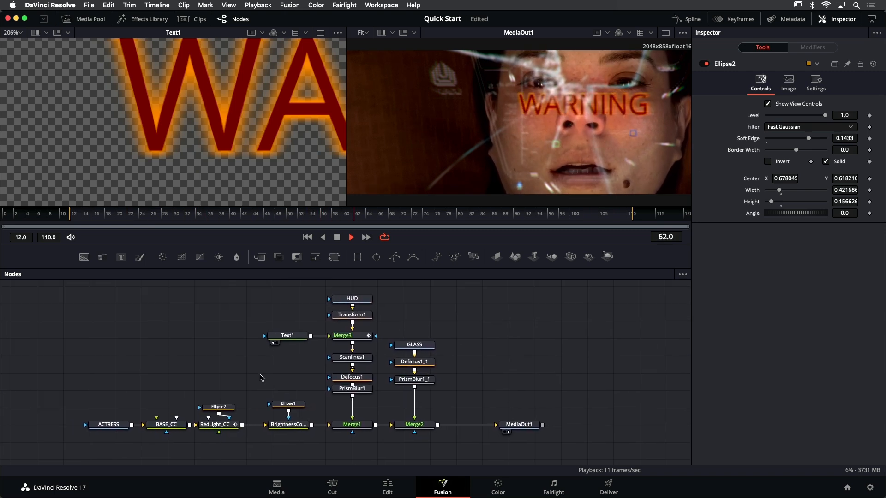
pyautogui.press('space')
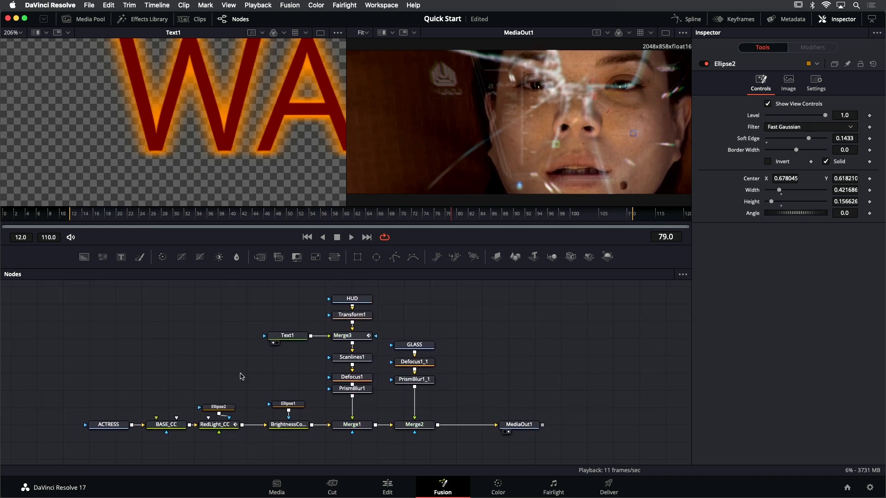
pyautogui.moveTo(115, 424); pyautogui.dragTo(98, 425)
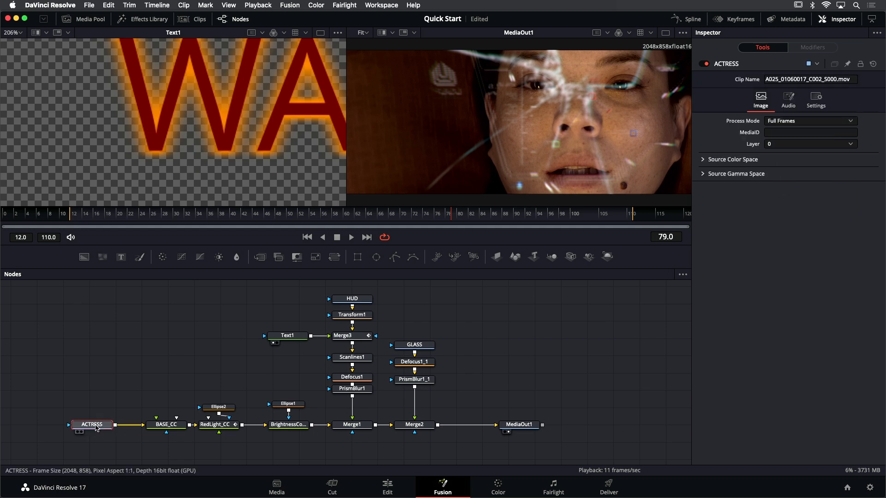
# Review the node groups by selecting the face brightness nodes, the HUD and glass branches, and the red light with its mask
pyautogui.moveTo(170, 390); pyautogui.dragTo(181, 429)
pyautogui.moveTo(291, 383); pyautogui.dragTo(299, 436)
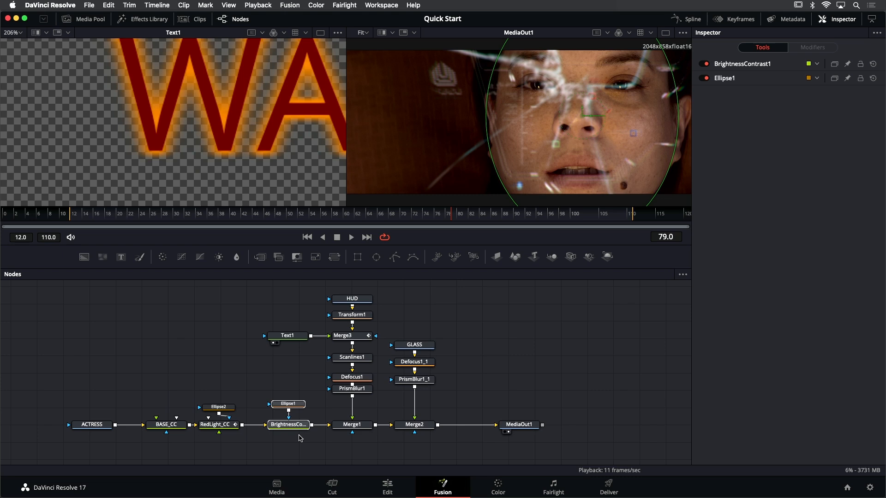
pyautogui.moveTo(347, 290); pyautogui.dragTo(412, 437)
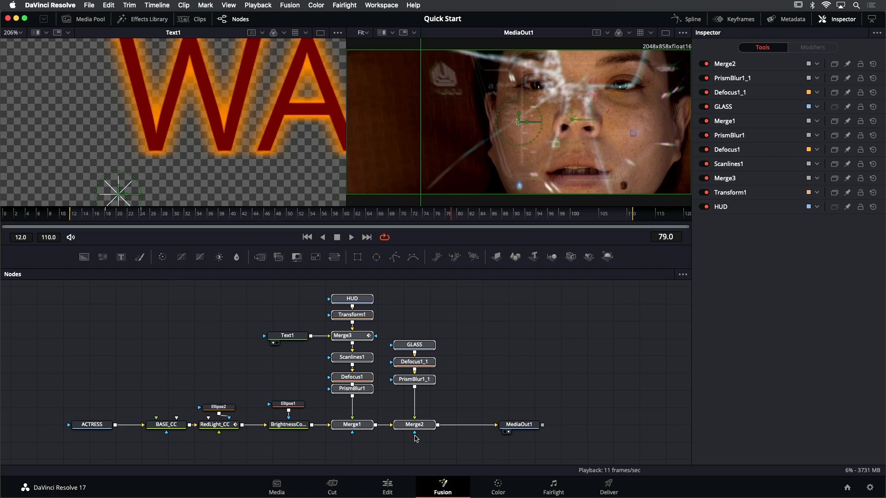
pyautogui.moveTo(216, 400); pyautogui.dragTo(226, 439)
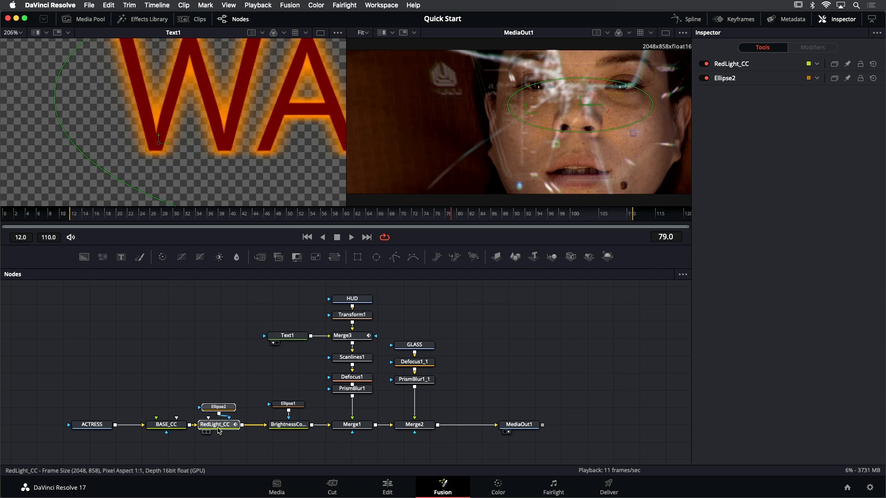
pyautogui.moveTo(219, 430)
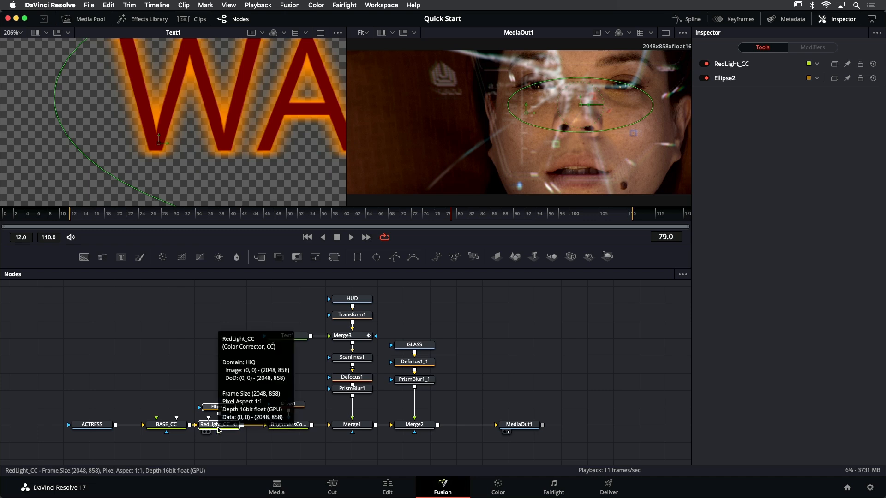
pyautogui.click(198, 389)
pyautogui.moveTo(197, 388); pyautogui.dragTo(187, 385)
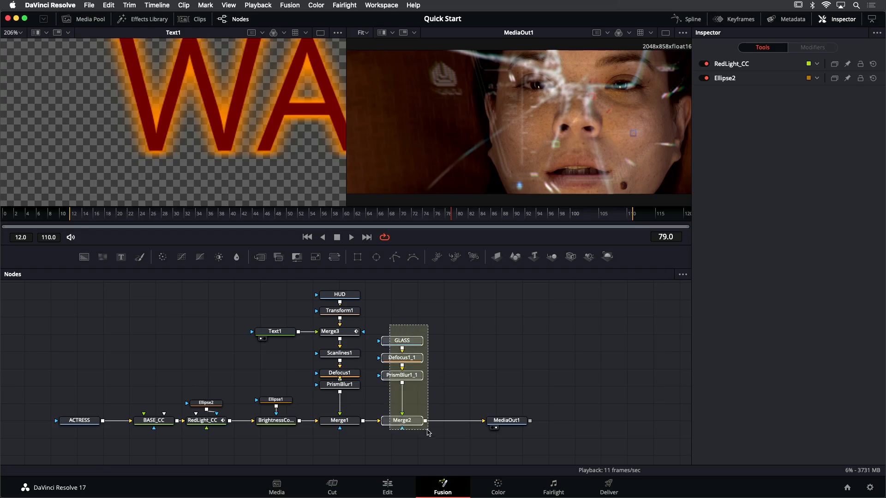
# Move the glass branch (GLASS, Defocus1_1, PrismBlur1_1, Merge2) and MediaOut1 further along, away from Merge1
pyautogui.moveTo(427, 433); pyautogui.dragTo(429, 435)
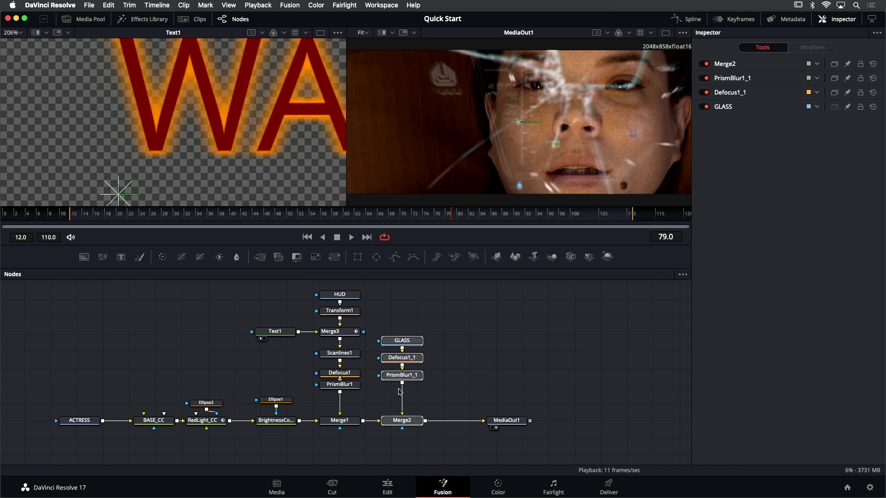
pyautogui.moveTo(416, 429); pyautogui.dragTo(436, 426)
pyautogui.moveTo(506, 420); pyautogui.dragTo(542, 420)
# Add an Underlay around the GLASS, Defocus1_1, PrismBlur1_1 and Merge2 nodes
pyautogui.moveTo(414, 328); pyautogui.dragTo(455, 423)
pyautogui.click(454, 423)
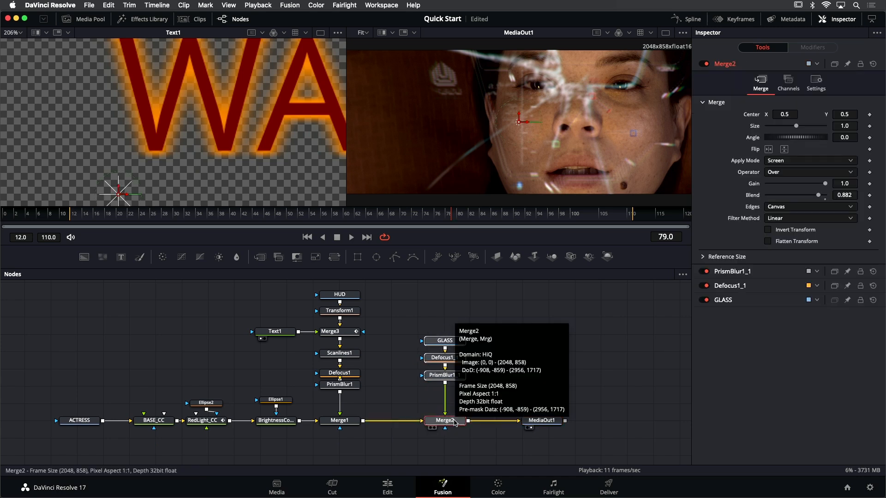
pyautogui.hotkey('shift', 'space')
pyautogui.write('ell')
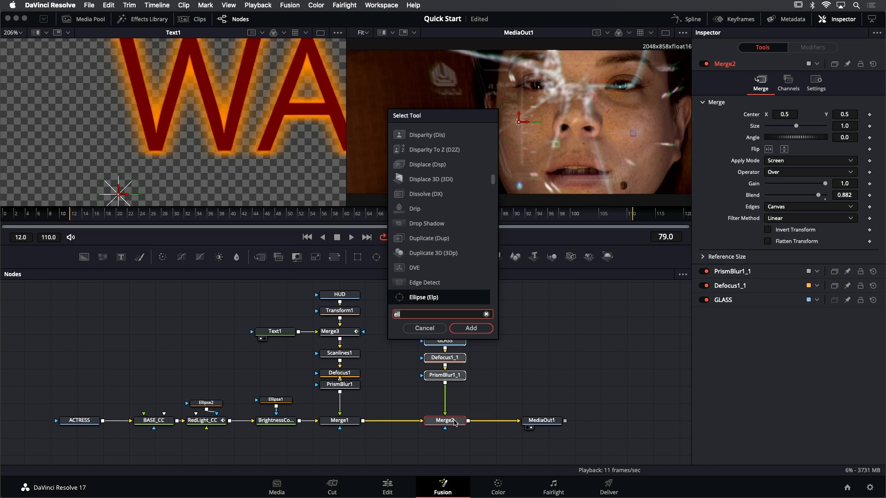
pyautogui.press('BackSpace')
pyautogui.press('BackSpace')
pyautogui.press('BackSpace')
pyautogui.write('und')
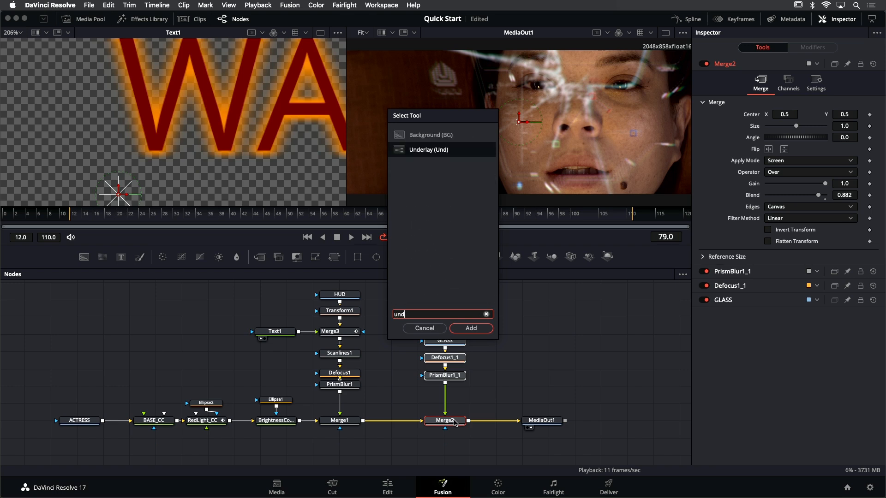
pyautogui.press('Return')
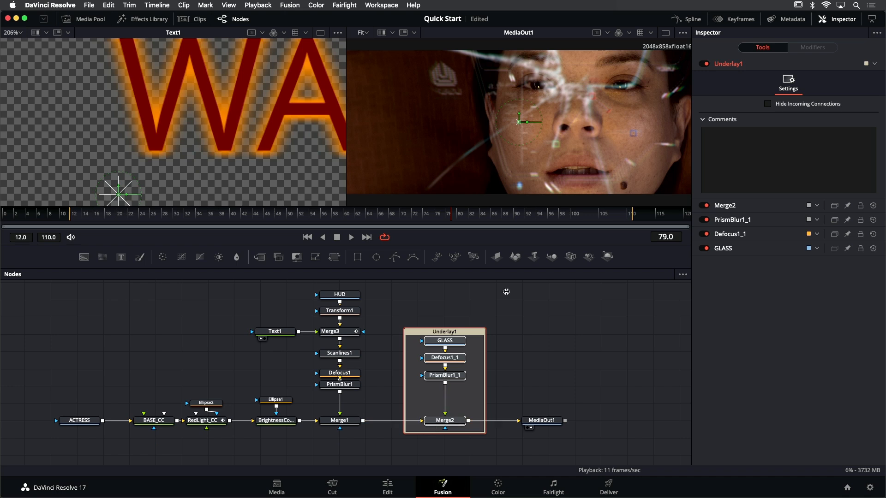
# Move the underlay together with its glass nodes slightly closer to Merge1, then deselect the nodes
pyautogui.click(429, 308)
pyautogui.moveTo(435, 332)
pyautogui.mouseDown()
pyautogui.moveTo(432, 312)
pyautogui.moveTo(446, 313)
pyautogui.moveTo(438, 338)
pyautogui.moveTo(445, 306)
pyautogui.moveTo(450, 336)
pyautogui.moveTo(435, 331)
pyautogui.moveTo(468, 311)
pyautogui.moveTo(430, 315)
pyautogui.moveTo(425, 331)
pyautogui.mouseUp()
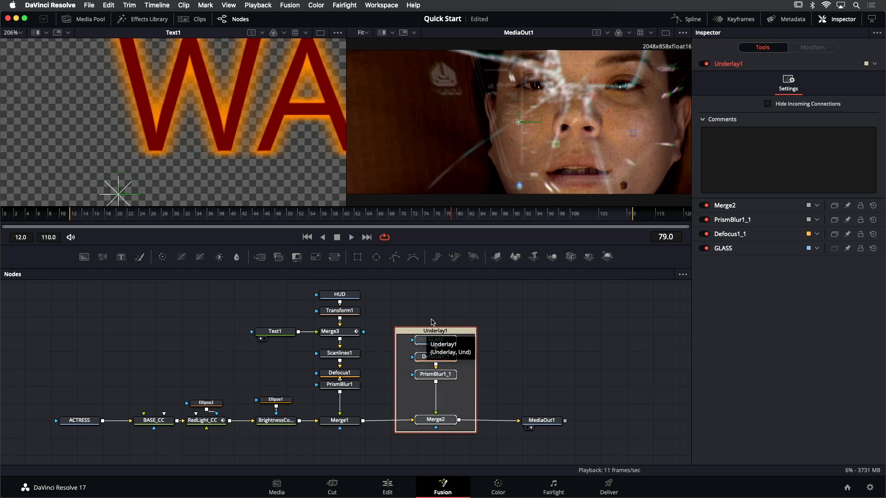
pyautogui.click(437, 317)
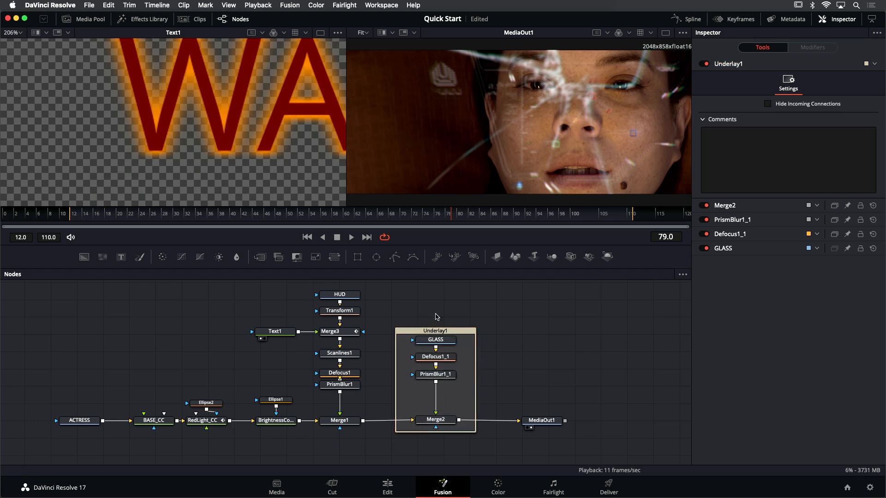
# Rename the underlay around the glass nodes as GlassFX
pyautogui.click(436, 332)
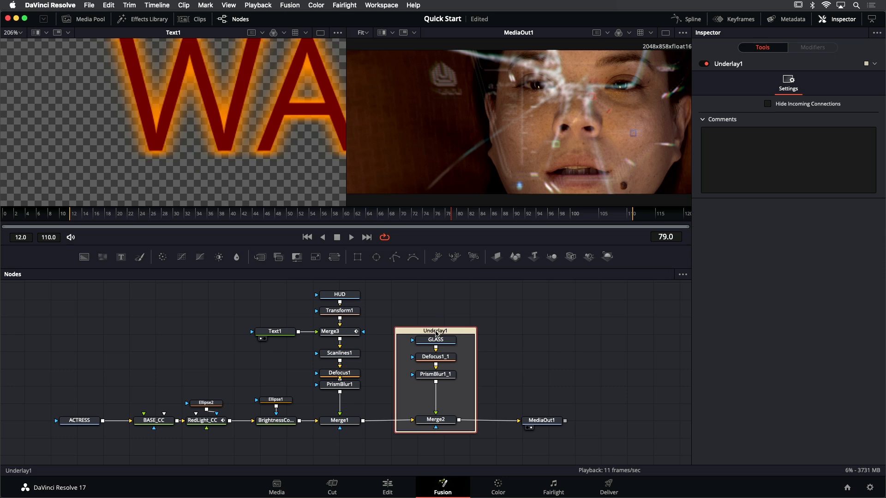
pyautogui.press('F2')
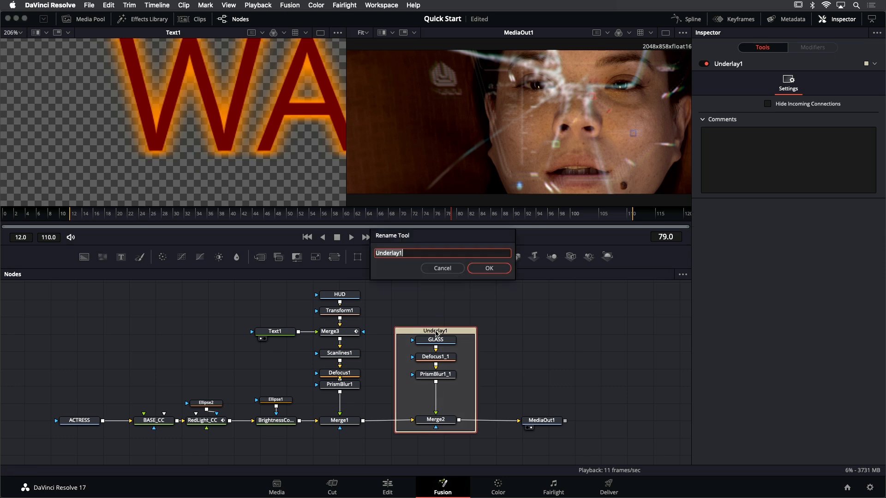
pyautogui.write('GlassFX')
pyautogui.press('Return')
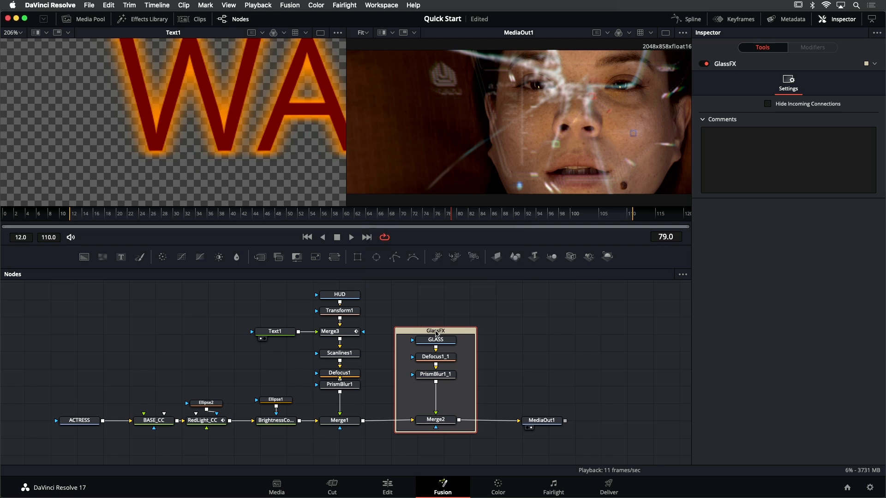
# Set the color of the GlassFX underlay to Pink
pyautogui.rightClick(437, 333)
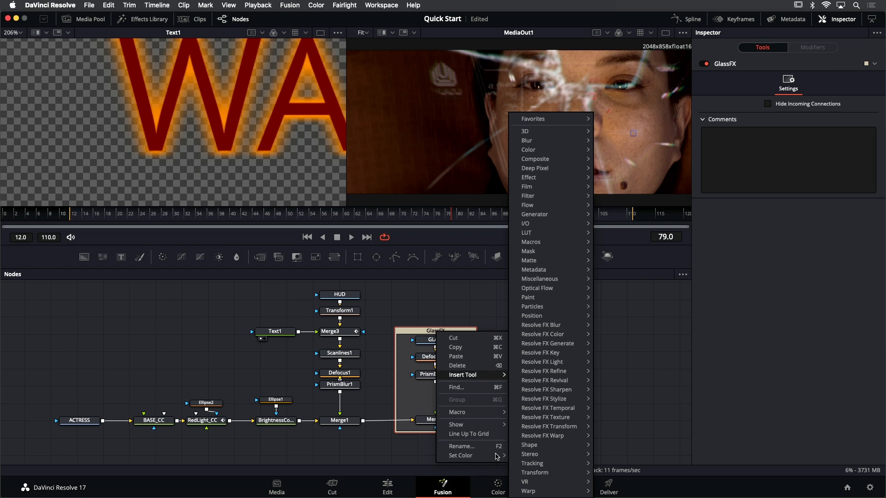
pyautogui.moveTo(497, 457)
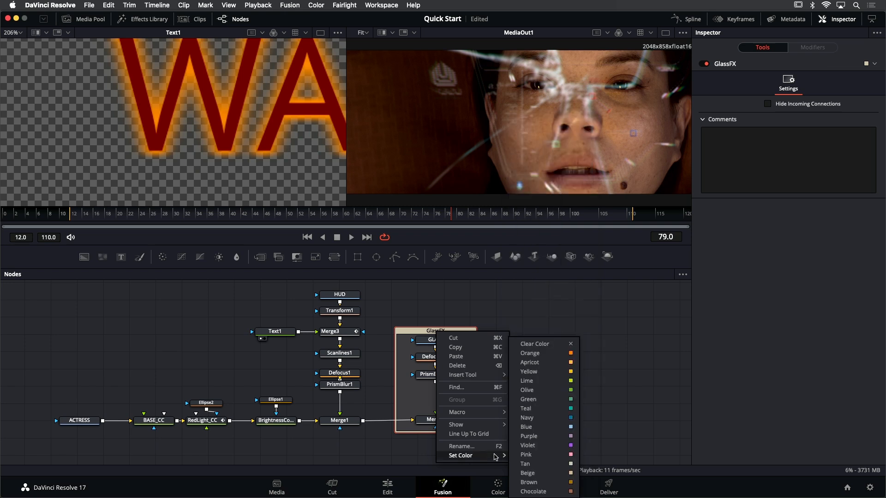
pyautogui.click(525, 455)
# Move the nodes from ACTRESS to BrightnessContrast1 farther from Merge1, and add an Underlay around the HUD, Text1 and Merge1 node branch
pyautogui.moveTo(387, 373); pyautogui.dragTo(491, 379)
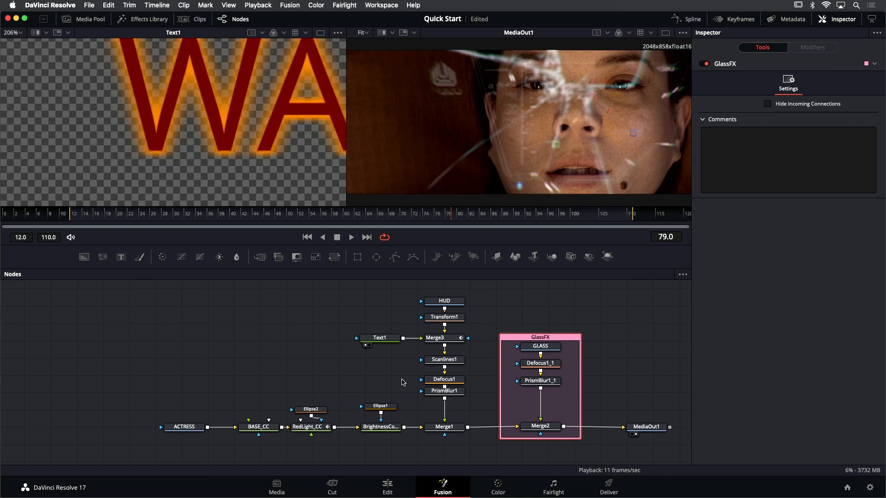
pyautogui.moveTo(160, 393); pyautogui.dragTo(328, 427)
pyautogui.moveTo(399, 291); pyautogui.dragTo(442, 445)
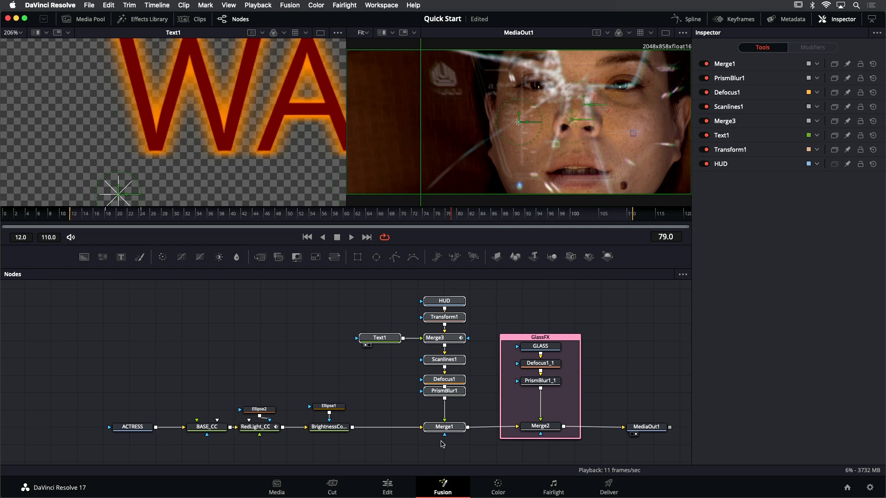
pyautogui.hotkey('shift', 'space')
pyautogui.write('und')
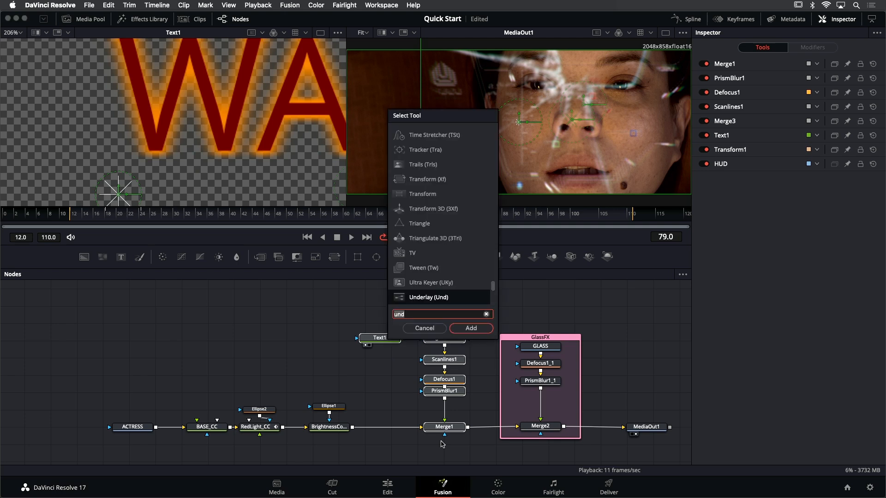
pyautogui.press('Return')
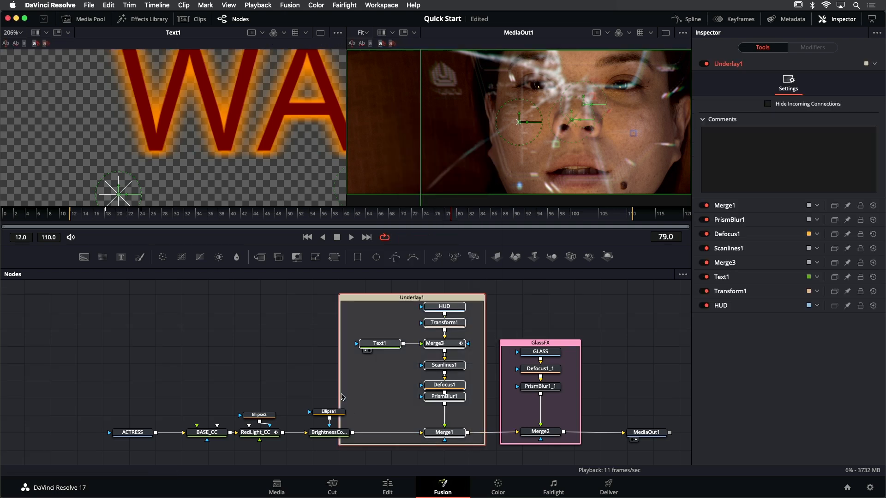
# Narrow the underlay around the HUD branch so it excludes BrightnessContrast1, and rename it HUD_FX
pyautogui.moveTo(341, 393); pyautogui.dragTo(354, 392)
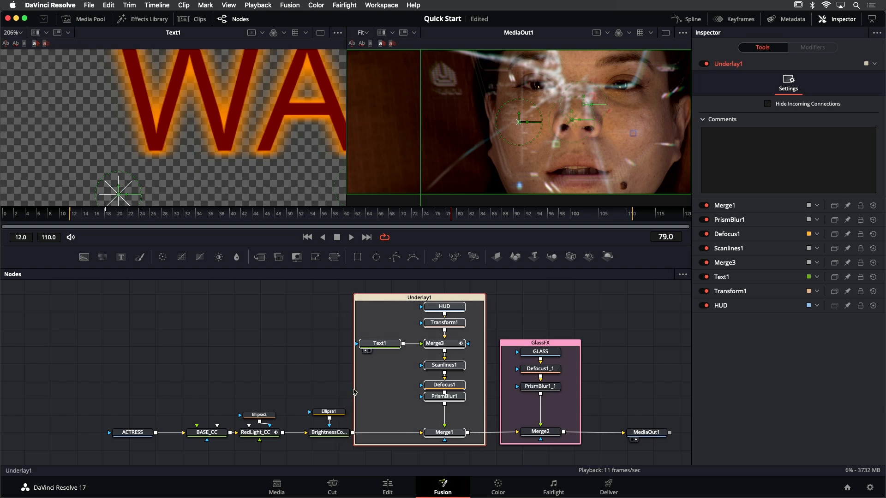
pyautogui.click(329, 312)
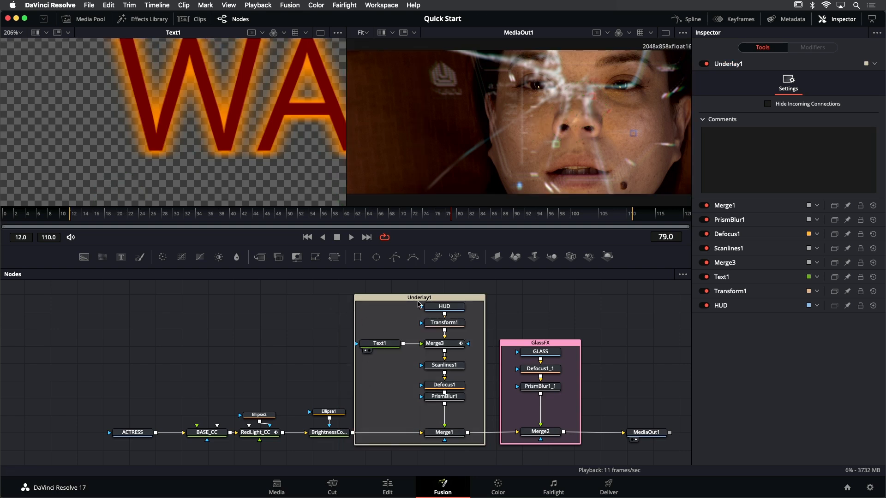
pyautogui.click(419, 300)
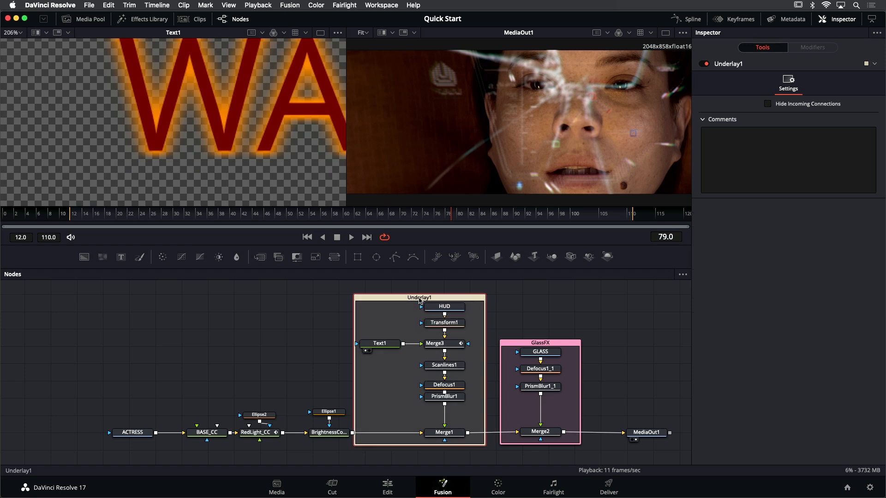
pyautogui.press('F2')
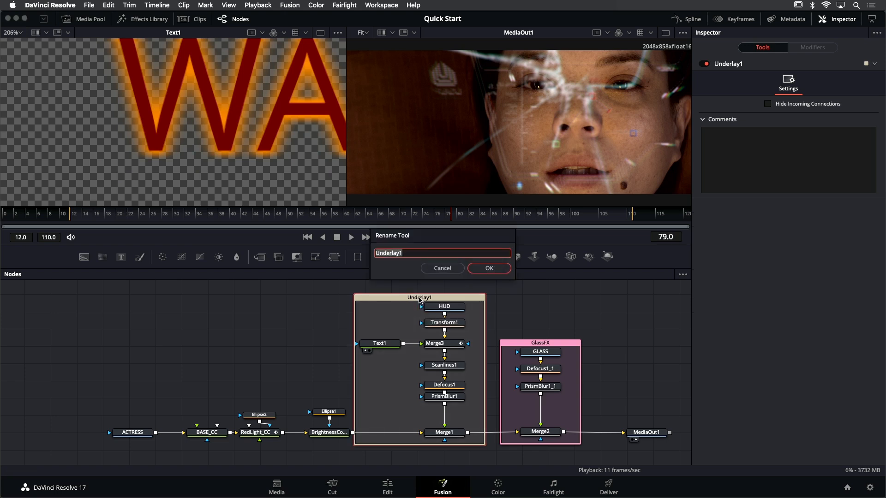
pyautogui.write('HUD_FX')
pyautogui.press('Return')
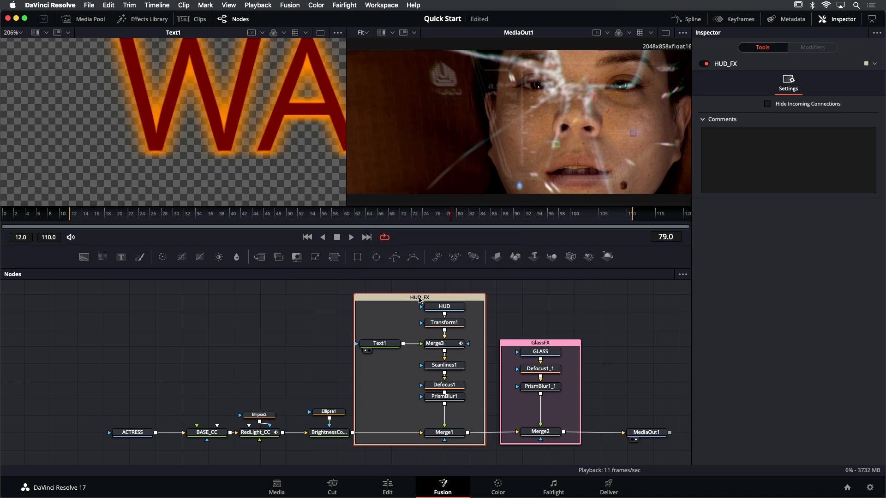
# Set the color of the HUD_FX underlay to Navy
pyautogui.rightClick(419, 299)
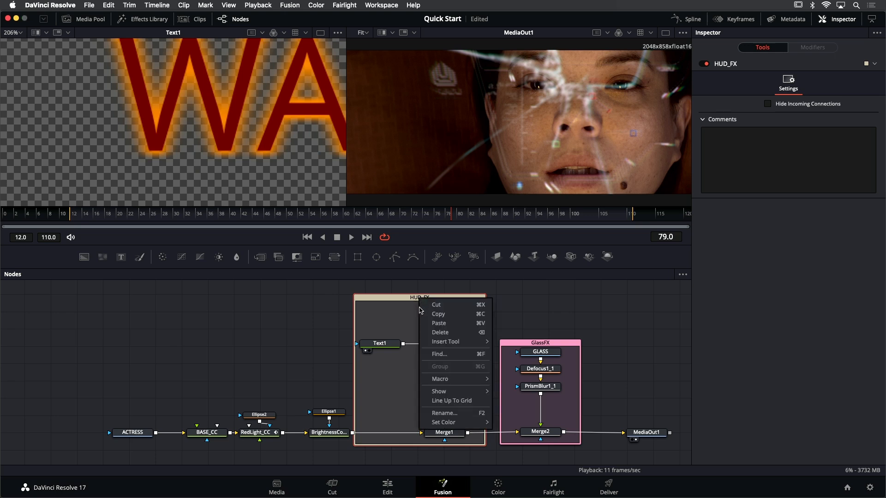
pyautogui.moveTo(469, 422)
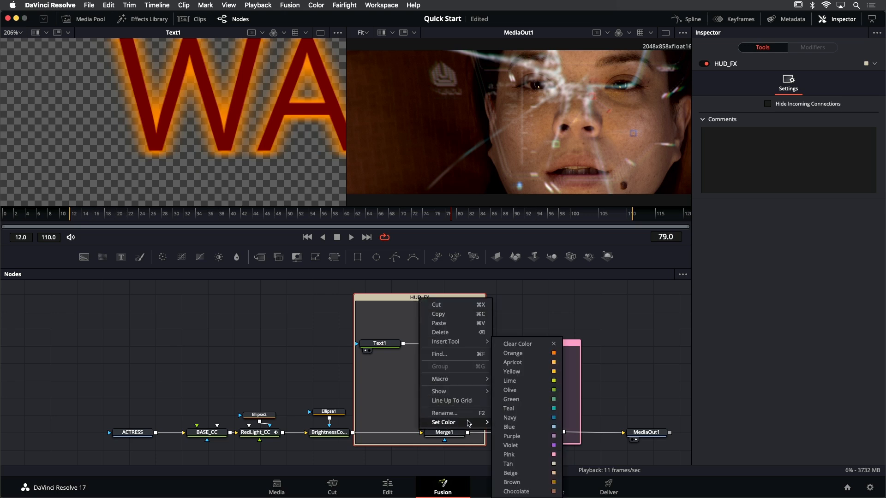
pyautogui.click(509, 418)
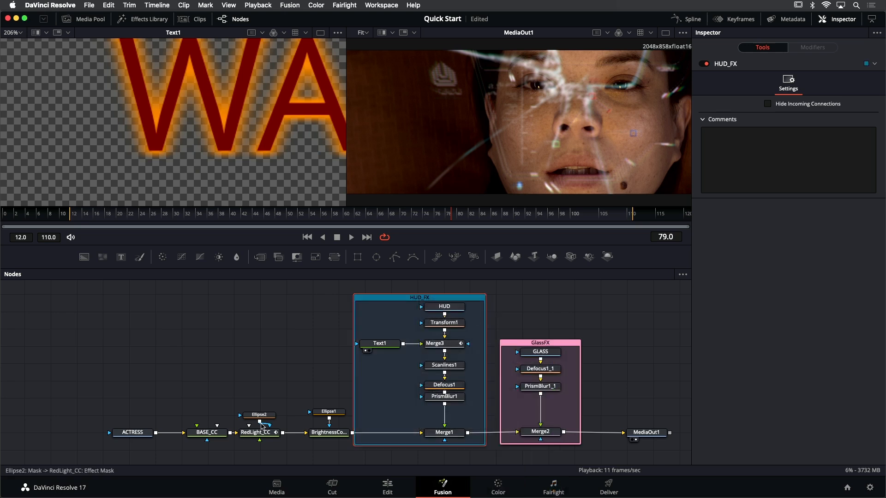
# Move ACTRESS and BASE_CC farther from RedLight_CC and add an Underlay around these two nodes
pyautogui.moveTo(133, 402); pyautogui.dragTo(157, 436)
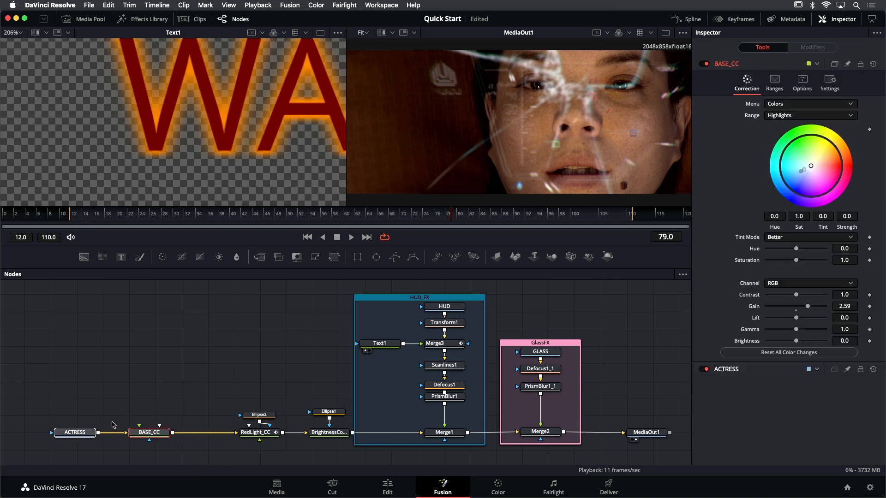
pyautogui.hotkey('shift', 'space')
pyautogui.write('und')
pyautogui.press('BackSpace')
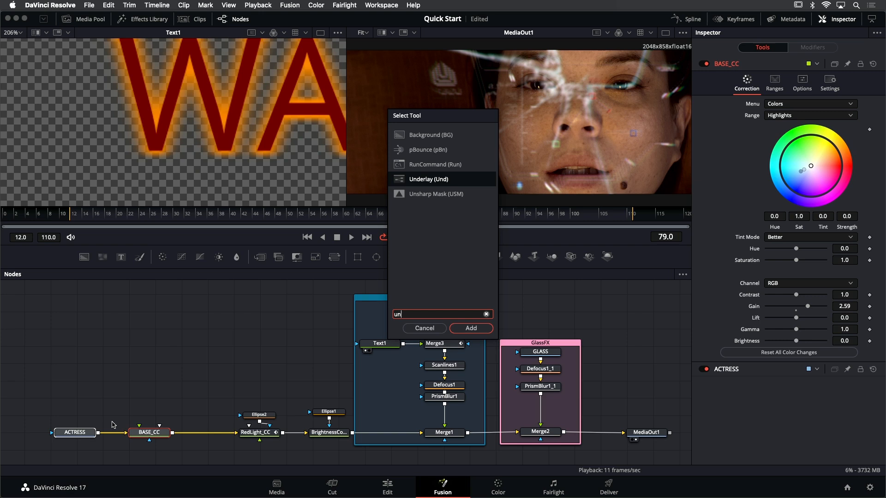
pyautogui.press('Return')
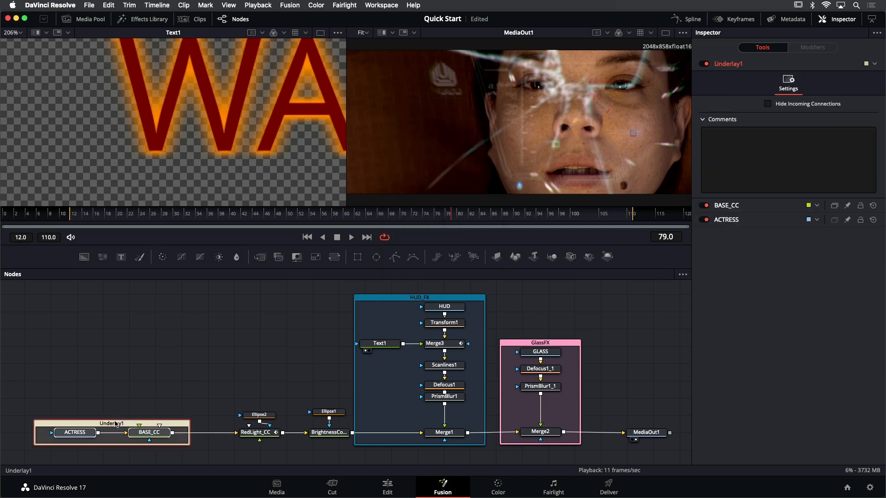
# Enlarge the underlay around ACTRESS and BASE_CC with extra space above and below the nodes, then deselect everything
pyautogui.moveTo(115, 420); pyautogui.dragTo(116, 393)
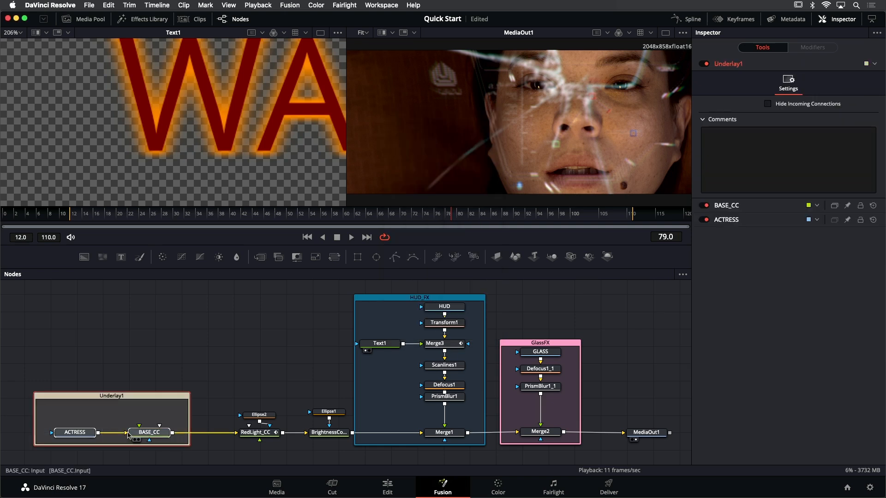
pyautogui.moveTo(119, 445); pyautogui.dragTo(119, 454)
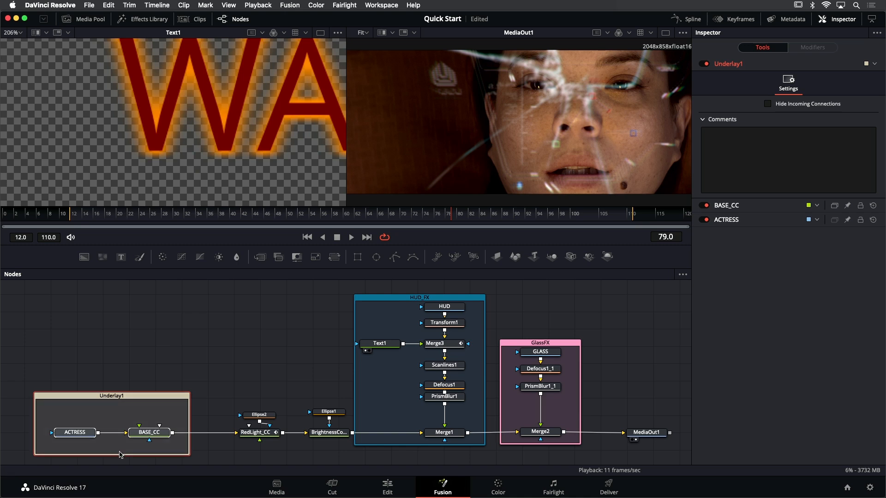
pyautogui.click(113, 384)
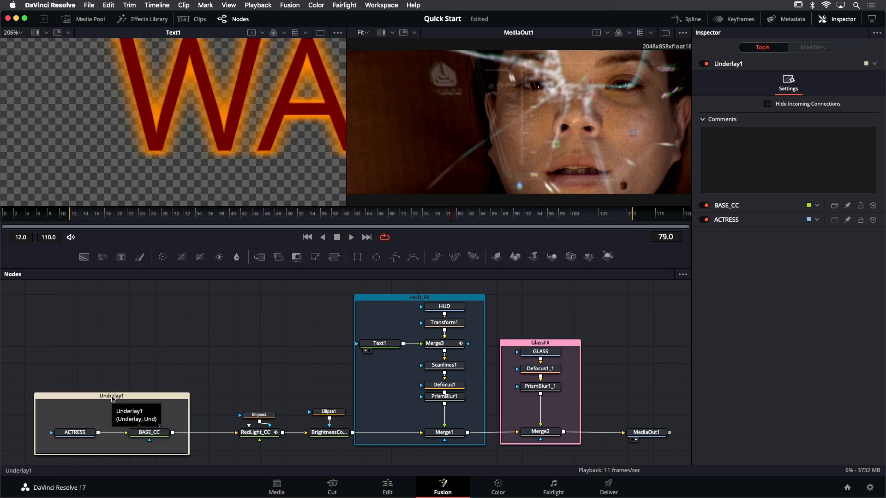
# Rename the underlay around ACTRESS and BASE_CC as Source
pyautogui.click(112, 398)
pyautogui.press('F2')
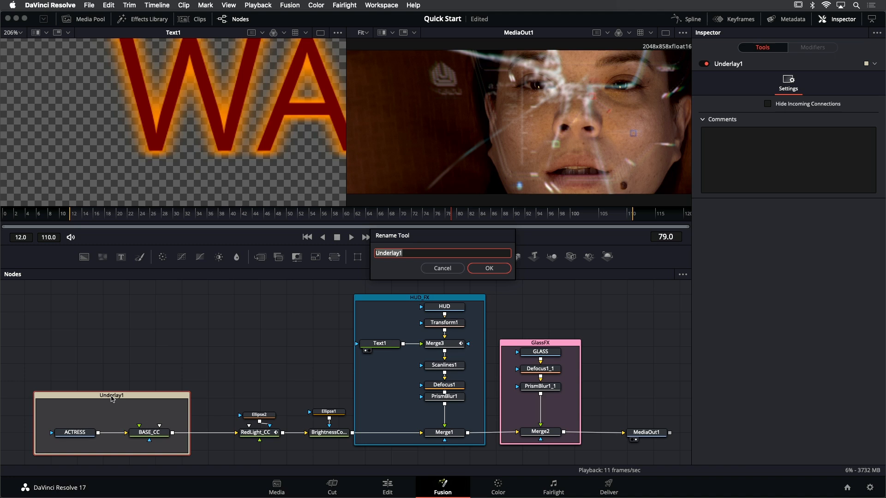
pyautogui.write('Source')
pyautogui.press('Return')
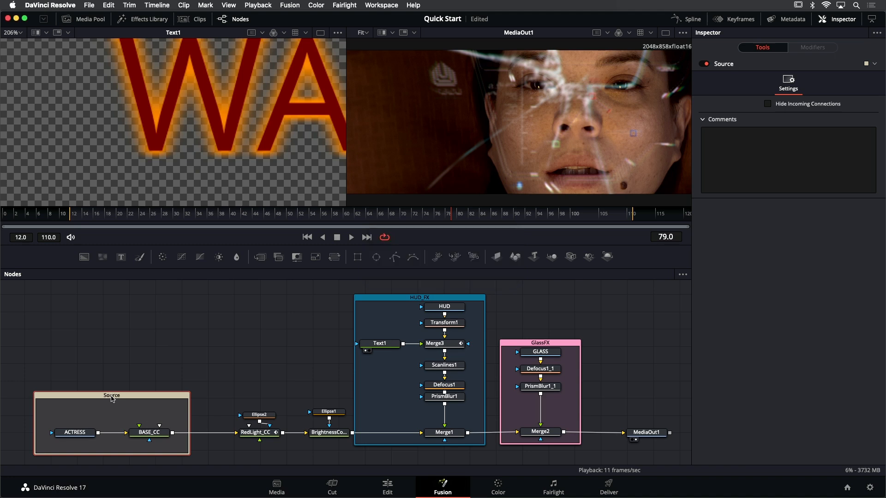
# Set the color of the Source underlay to Green
pyautogui.rightClick(112, 398)
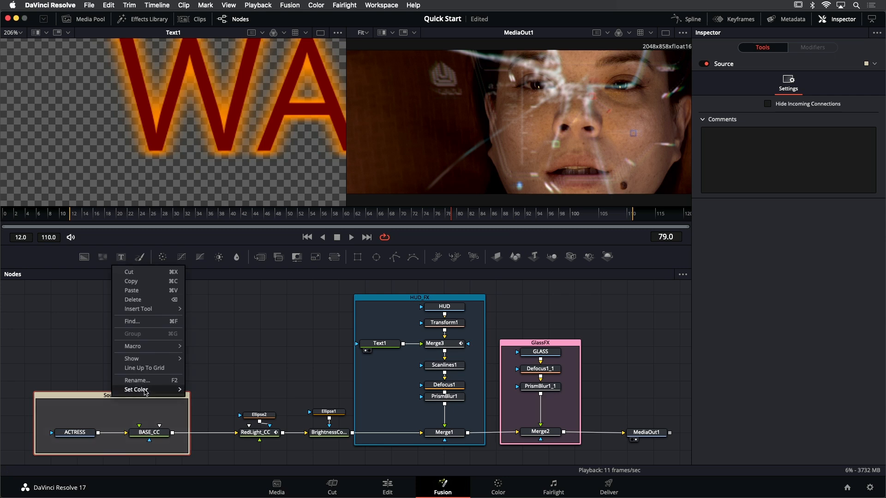
pyautogui.moveTo(148, 391)
pyautogui.click(202, 400)
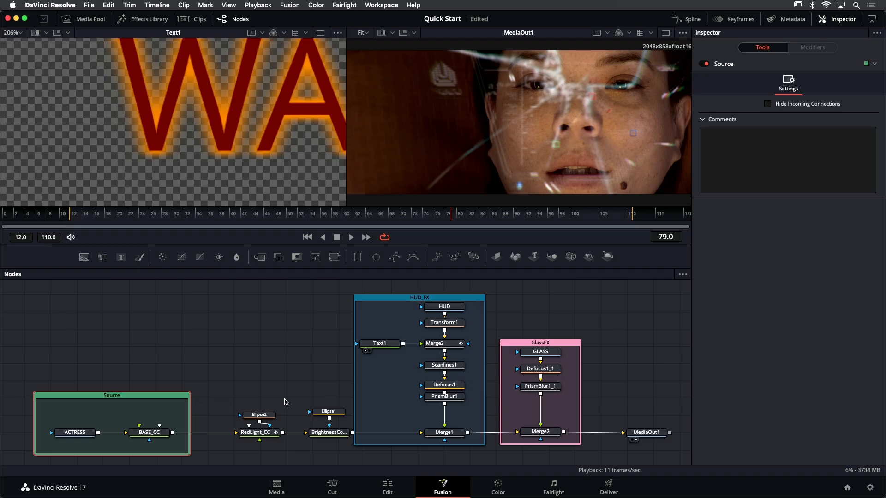
# Zoom into the node graph and use its navigator overview to move to the Merge2 and MediaOut1 area
pyautogui.scroll(10, 419, 383)
pyautogui.moveTo(378, 369); pyautogui.dragTo(112, 401)
pyautogui.moveTo(330, 378); pyautogui.dragTo(371, 357)
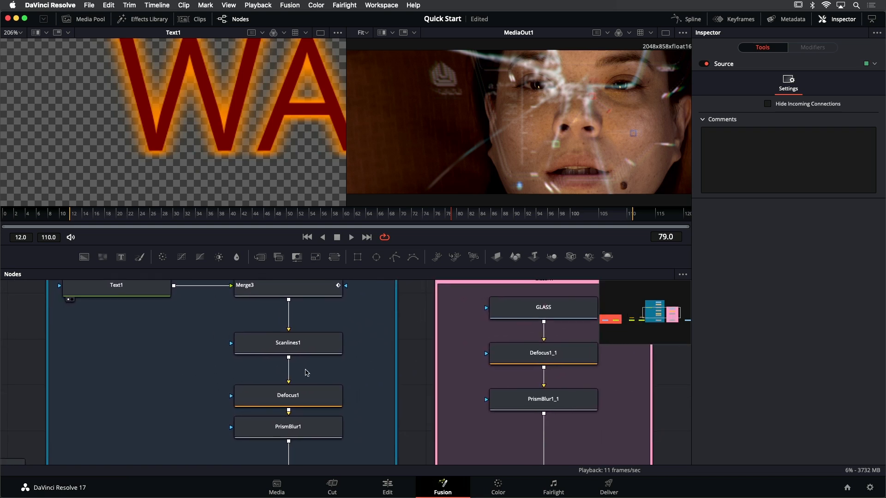
pyautogui.scroll(2, 305, 371)
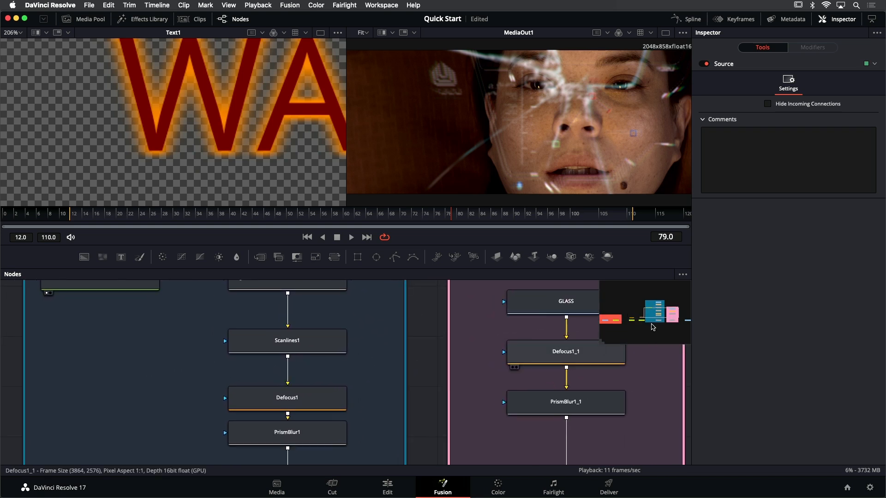
pyautogui.moveTo(650, 321); pyautogui.dragTo(675, 319)
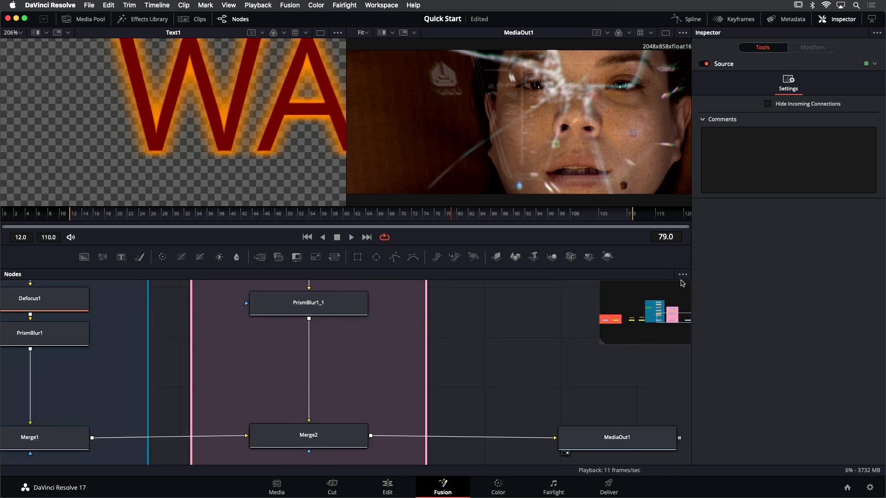
# Jump through the node graph to the Source, HUD_FX and GlassFX underlays using their bookmarks
pyautogui.click(683, 276)
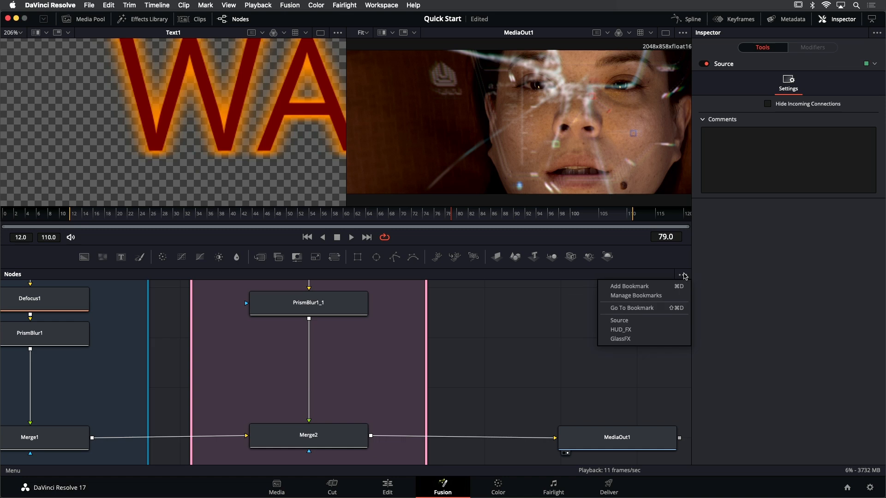
pyautogui.click(684, 276)
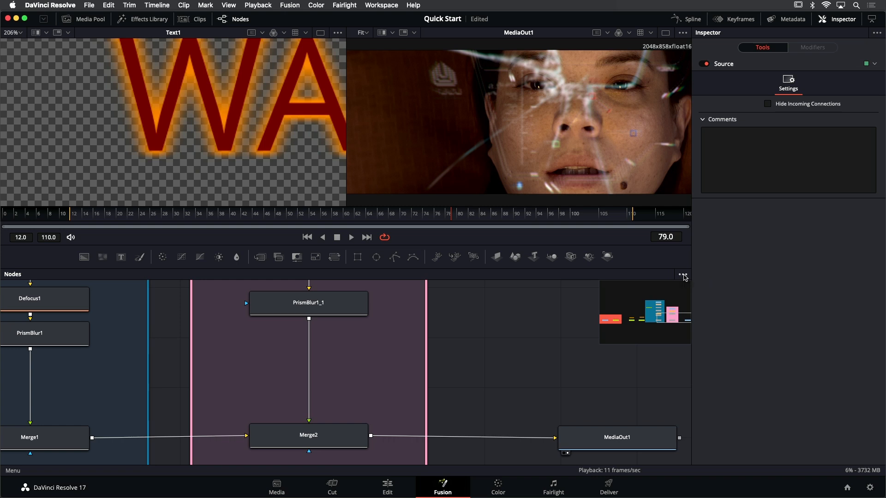
pyautogui.click(684, 277)
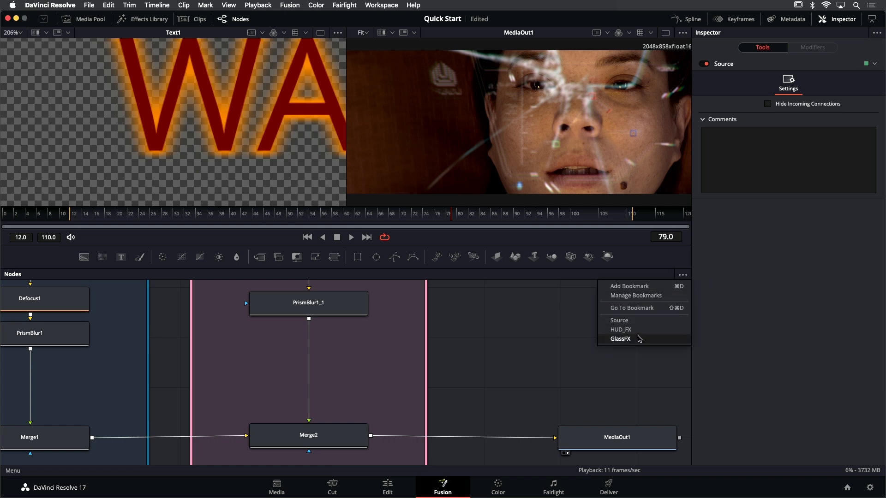
pyautogui.click(619, 320)
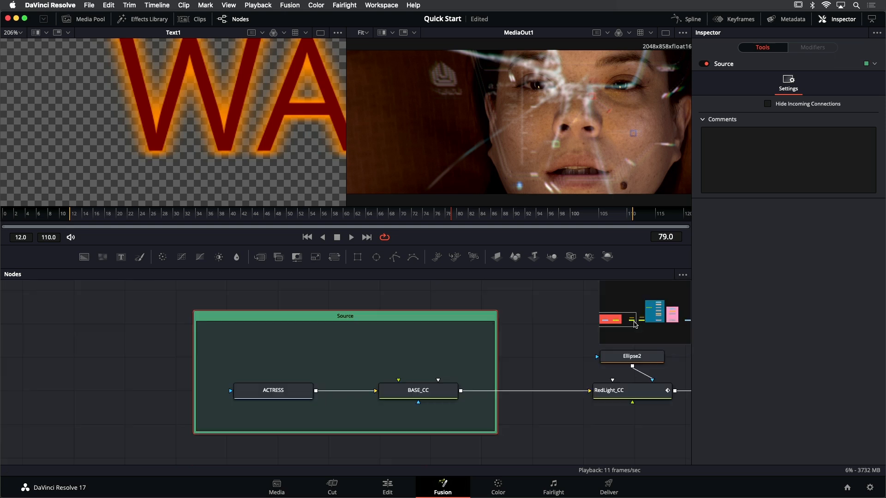
pyautogui.click(684, 275)
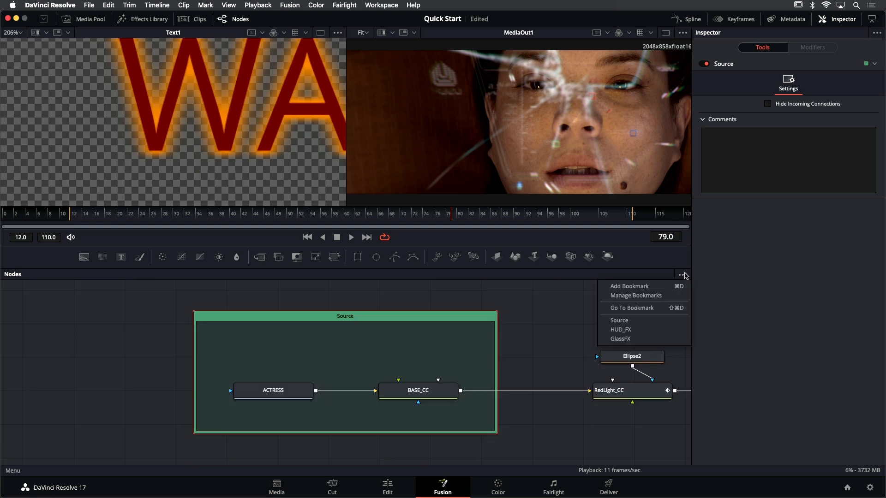
pyautogui.click(655, 329)
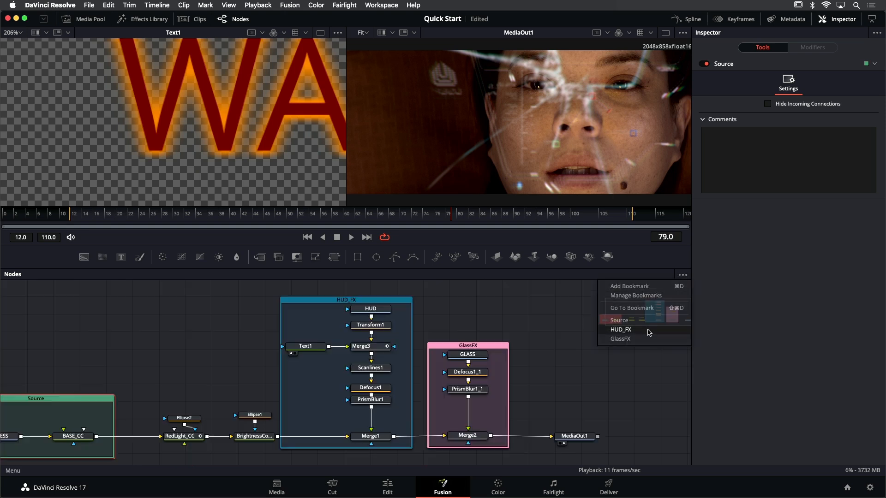
pyautogui.click(683, 274)
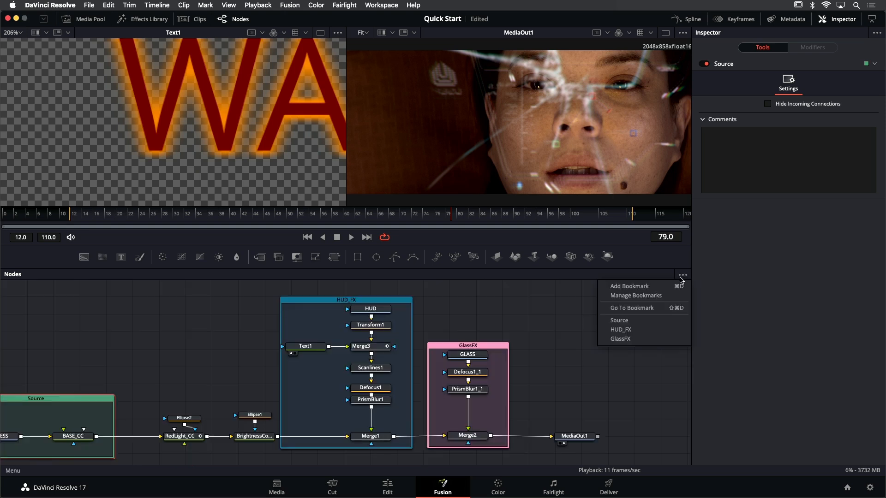
pyautogui.click(640, 338)
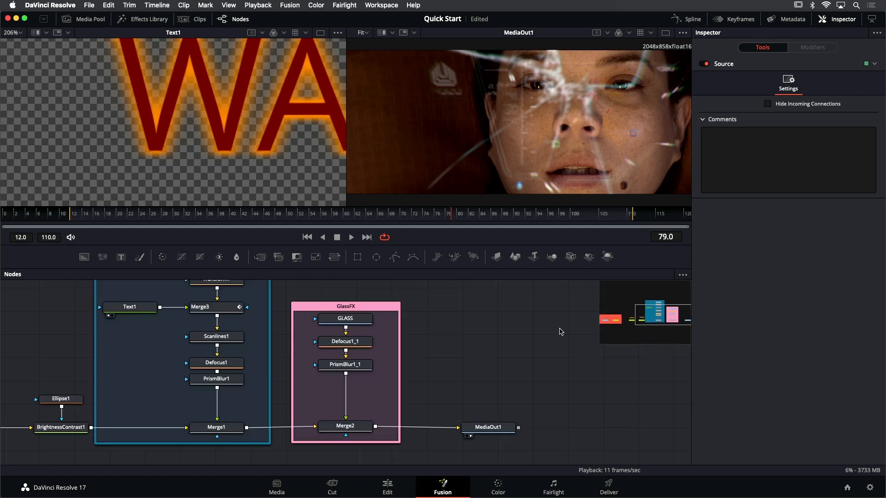
# Turn on Force Source Tile Pictures for the whole node graph
pyautogui.scroll(-4, 390, 361)
pyautogui.moveTo(406, 349); pyautogui.dragTo(536, 356)
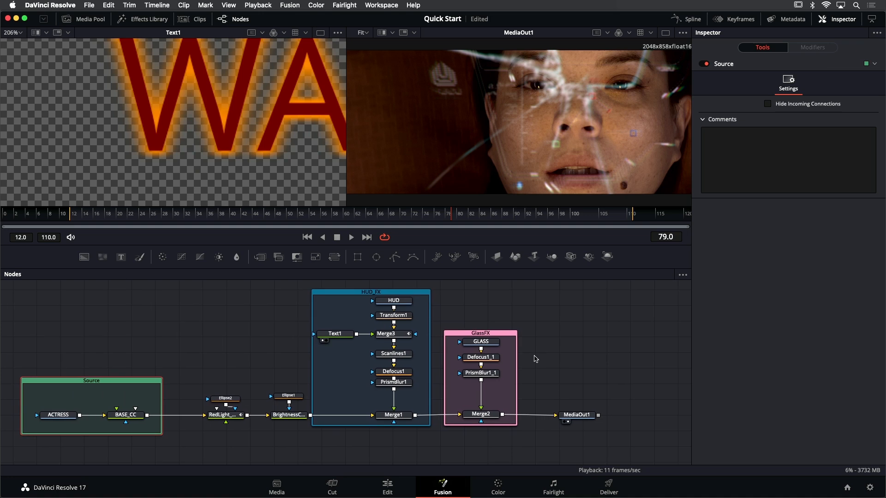
pyautogui.rightClick(476, 310)
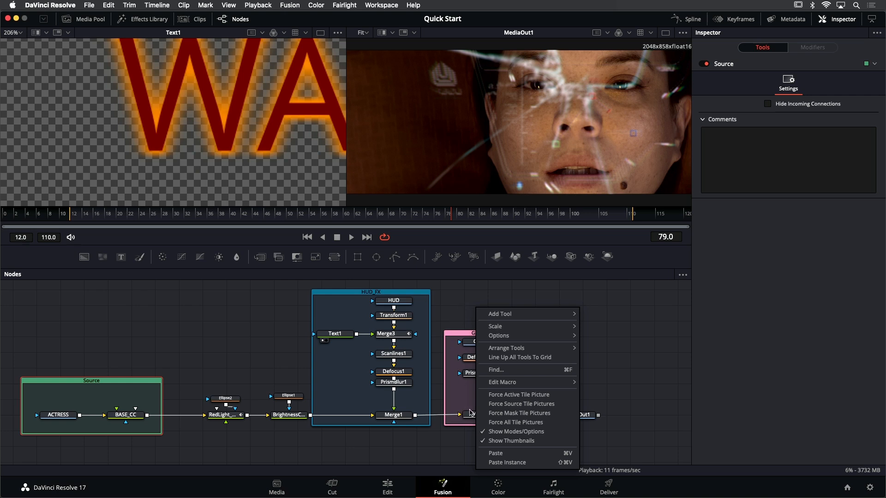
pyautogui.click(509, 404)
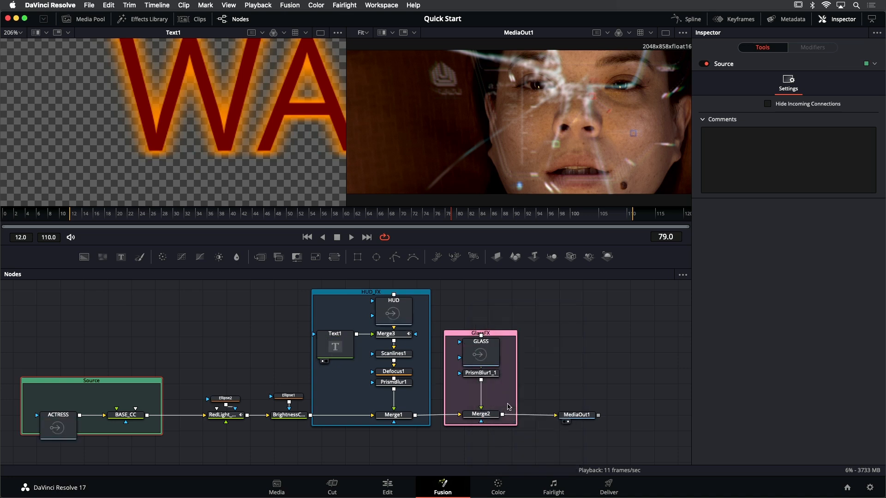
# Move the Text1 node out to the left of the HUD_FX underlay, and the HUD and GLASS nodes above their underlays
pyautogui.moveTo(335, 346); pyautogui.dragTo(284, 346)
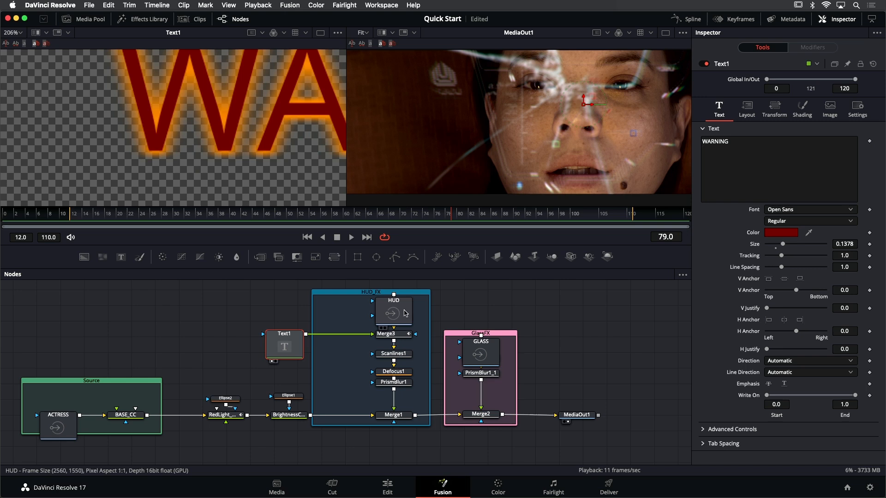
pyautogui.moveTo(393, 311); pyautogui.dragTo(393, 287)
pyautogui.moveTo(480, 340); pyautogui.dragTo(480, 295)
pyautogui.scroll(3, 400, 311)
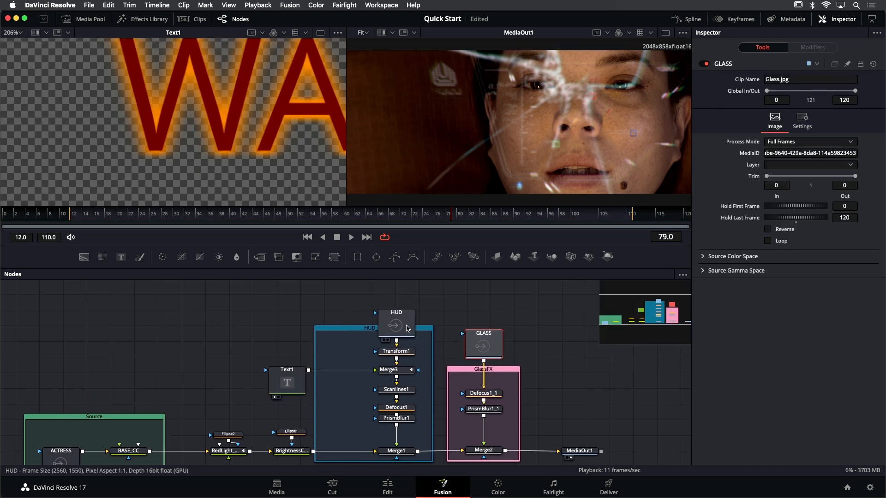
pyautogui.click(400, 311)
pyautogui.hscroll(-5, 323, 360)
pyautogui.scroll(-2, 323, 360)
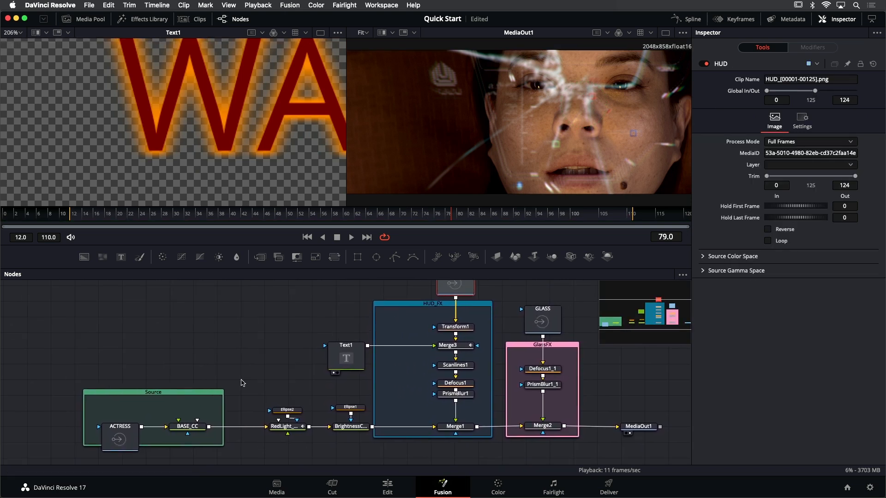
# Move the ACTRESS node up so its thumbnail tile fits inside the Source underlay
pyautogui.moveTo(131, 432); pyautogui.dragTo(125, 414)
pyautogui.hscroll(1, 279, 345)
pyautogui.scroll(1, 279, 345)
pyautogui.scroll(2, 277, 346)
pyautogui.hscroll(2, 278, 346)
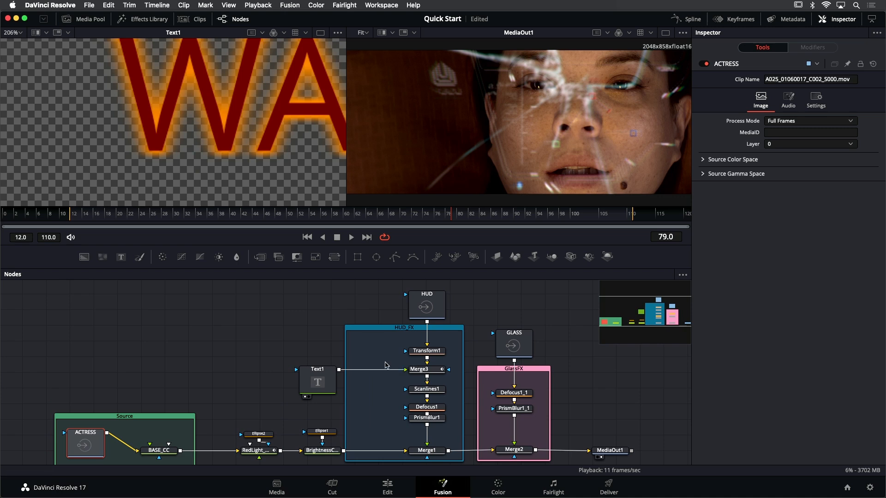
# Line up all tools in the node graph to the grid
pyautogui.scroll(-1, 283, 347)
pyautogui.moveTo(260, 367); pyautogui.dragTo(261, 346)
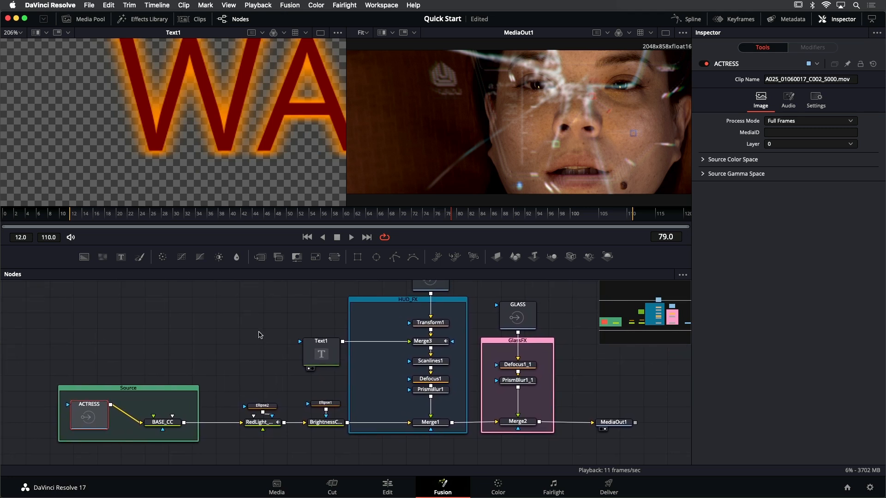
pyautogui.rightClick(259, 332)
pyautogui.moveTo(297, 412)
pyautogui.moveTo(339, 374)
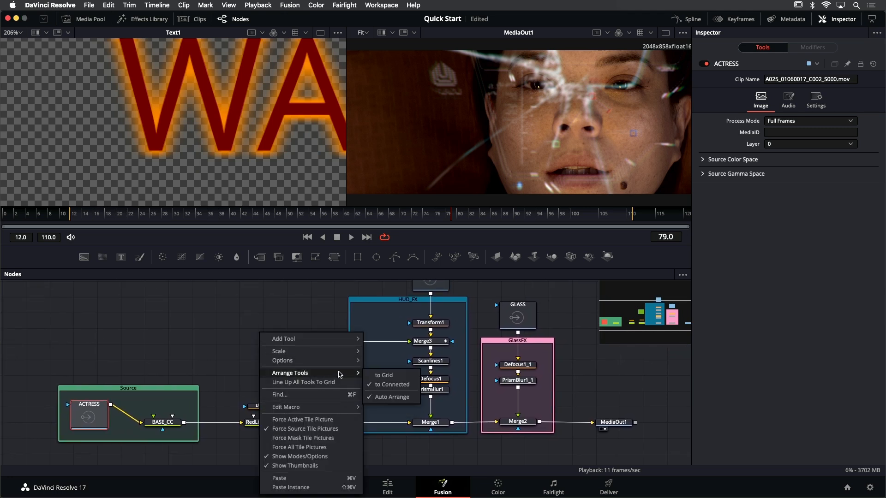
pyautogui.click(302, 382)
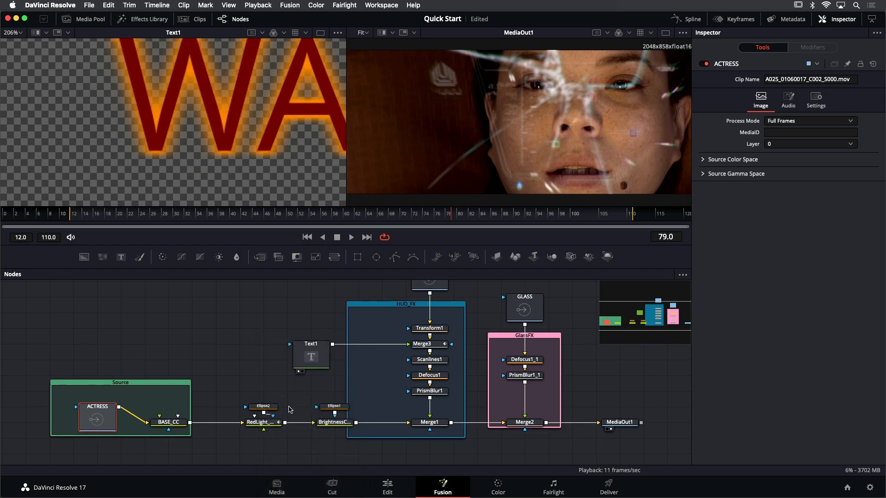
# Deselect the ACTRESS node and switch to the Edit page
pyautogui.click(240, 351)
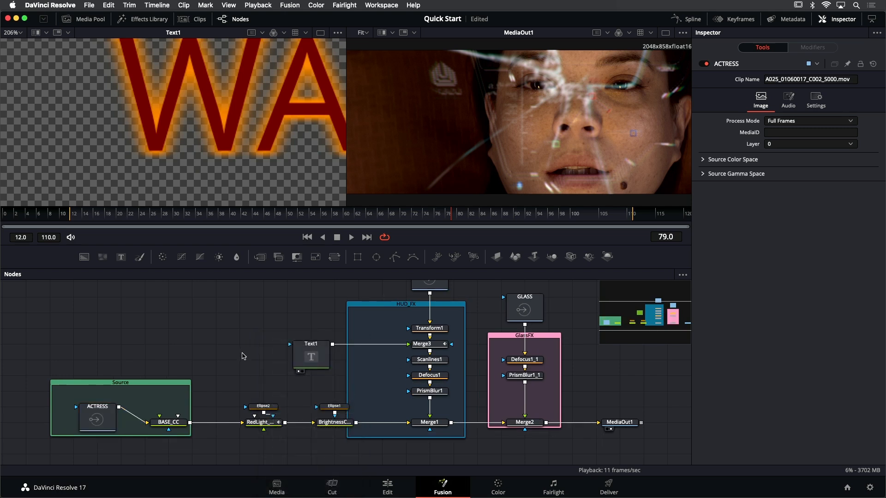
pyautogui.hotkey('shift', '4')
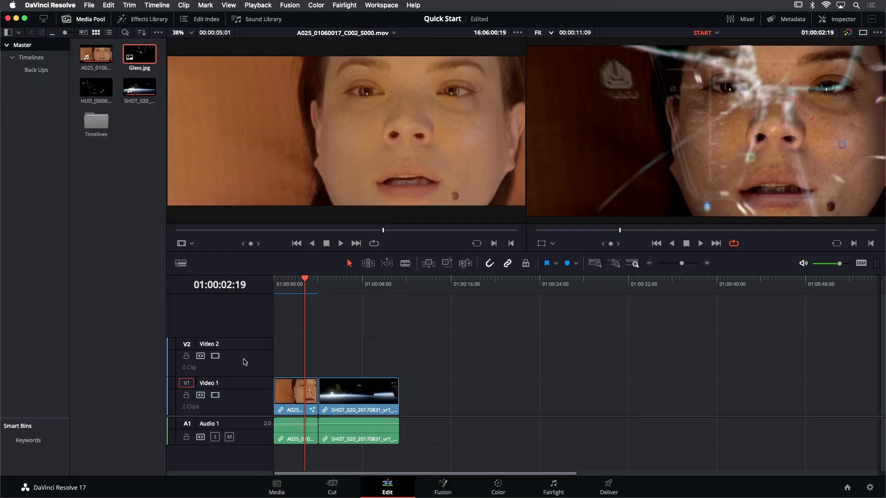